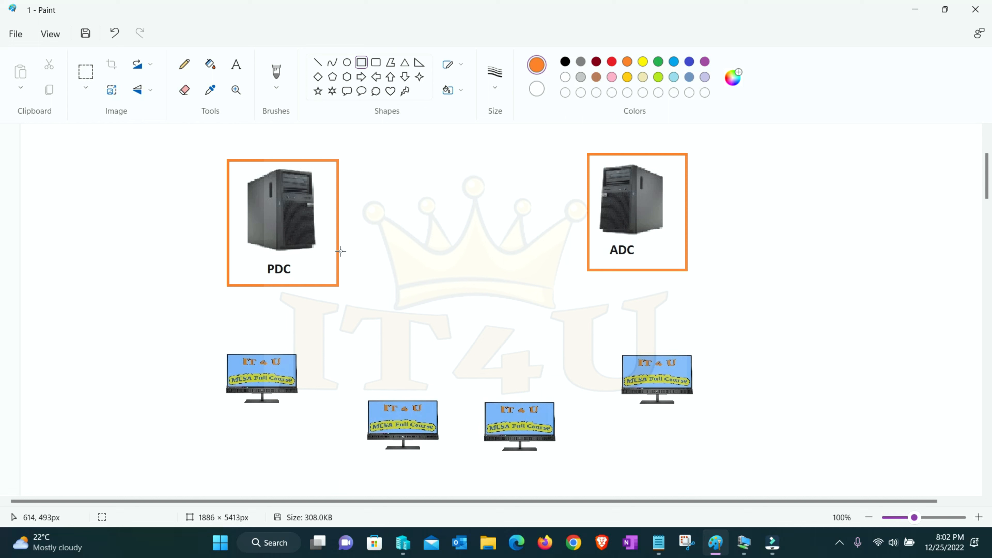
# - Undo the last drawing action and draw a dark red line connecting the PDC server box to the ADC server box
pyautogui.hotkey('ctrl', 'z')
pyautogui.moveTo(339, 258); pyautogui.dragTo(588, 252)
pyautogui.click(635, 288)
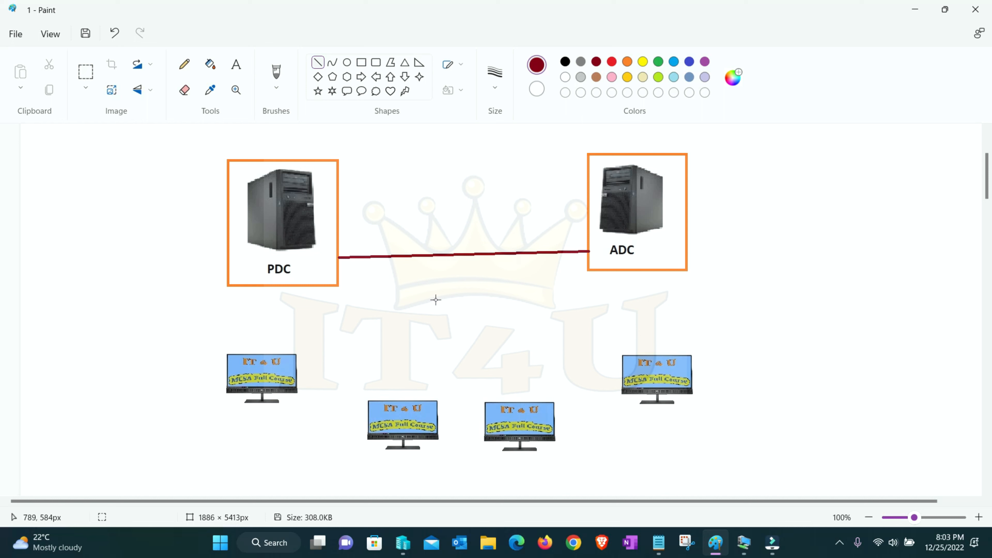
# - Switch to Hyper-V Manager, select the New IT4U DC virtual machine and bring up its console window
pyautogui.click(406, 551)
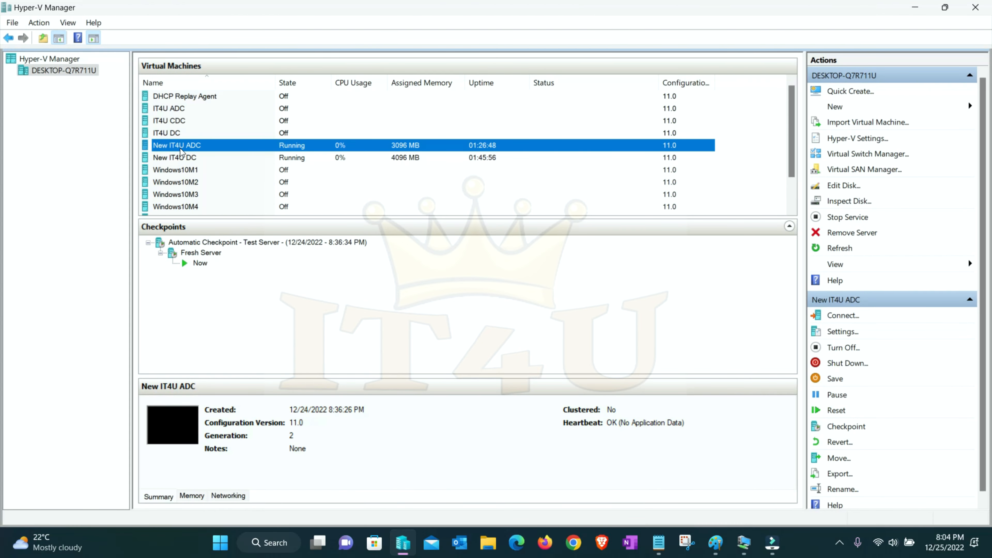
pyautogui.click(199, 160)
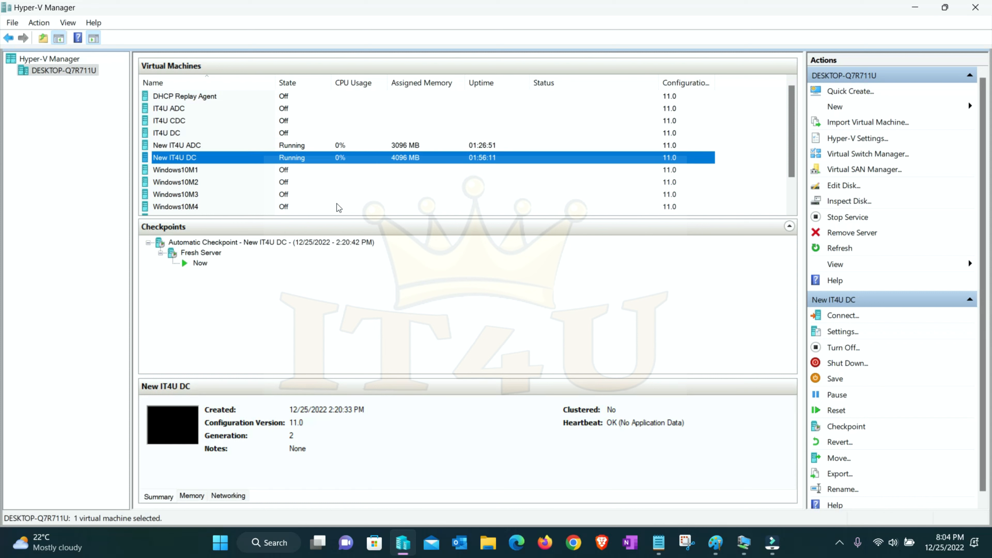
pyautogui.moveTo(744, 543)
pyautogui.click(777, 496)
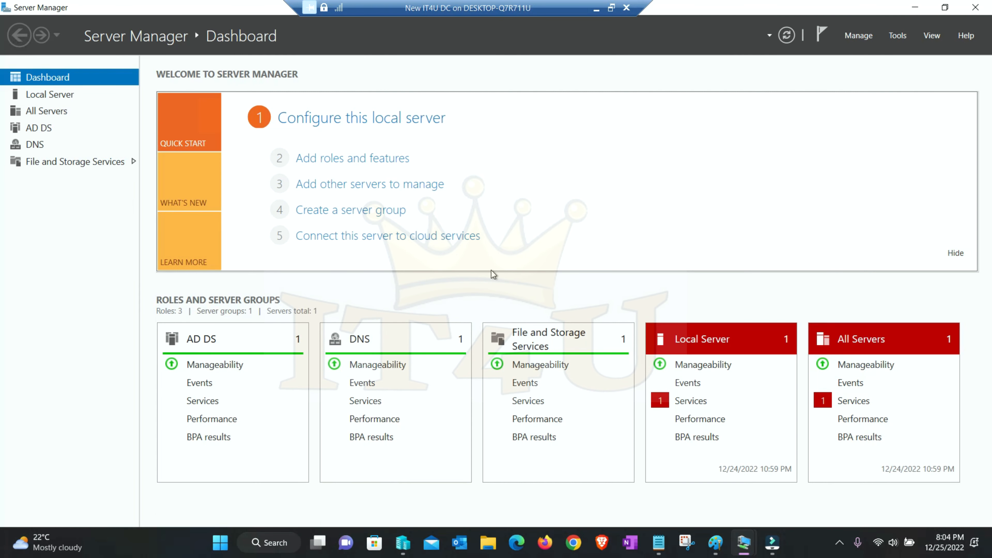
pyautogui.click(583, 208)
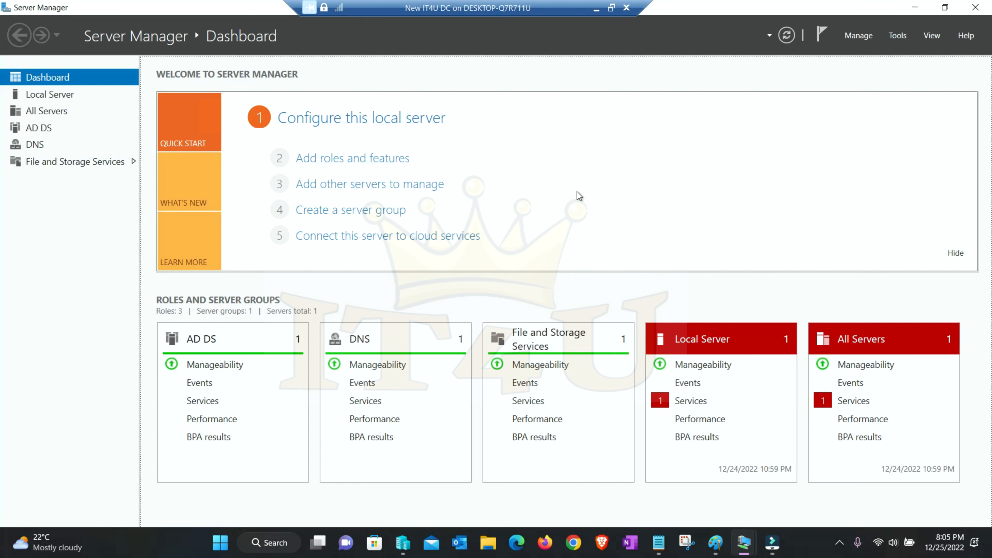
# - Search for cmd on the domain controller and open Command Prompt as administrator
pyautogui.press('super')
pyautogui.write('cmd')
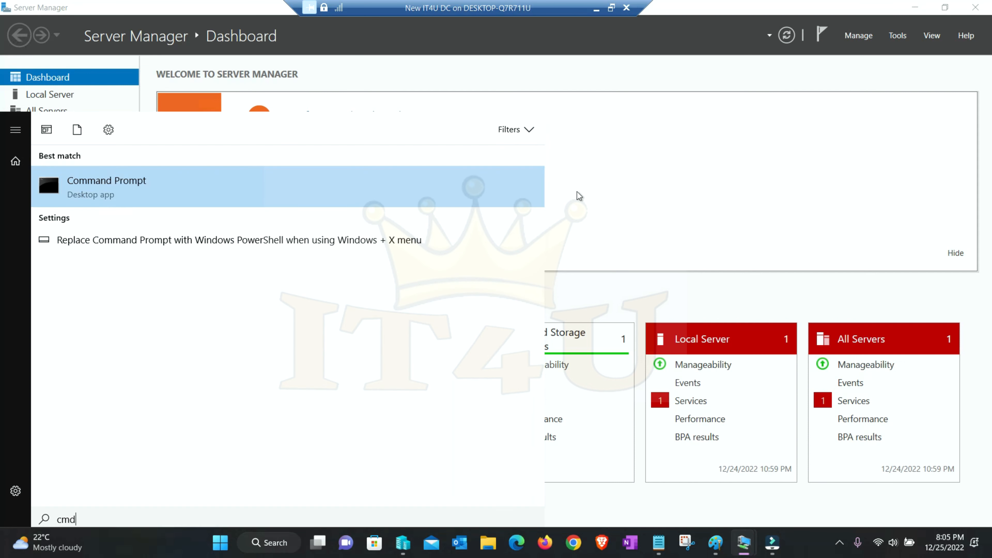
pyautogui.rightClick(117, 184)
pyautogui.click(173, 197)
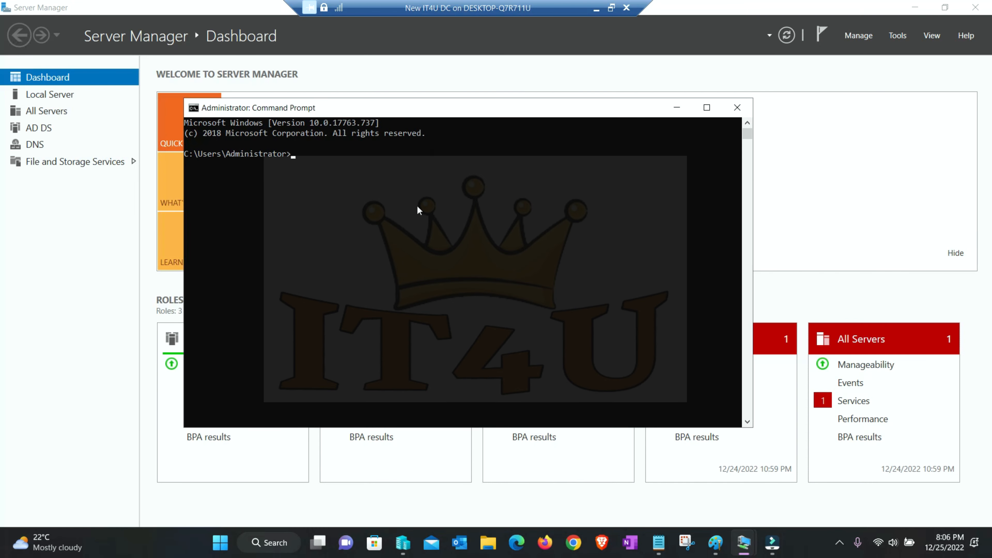
# - Run netdom query fsmo on the domain controller and highlight the listed role holders
pyautogui.write('netdom query fsmo')
pyautogui.press('Return')
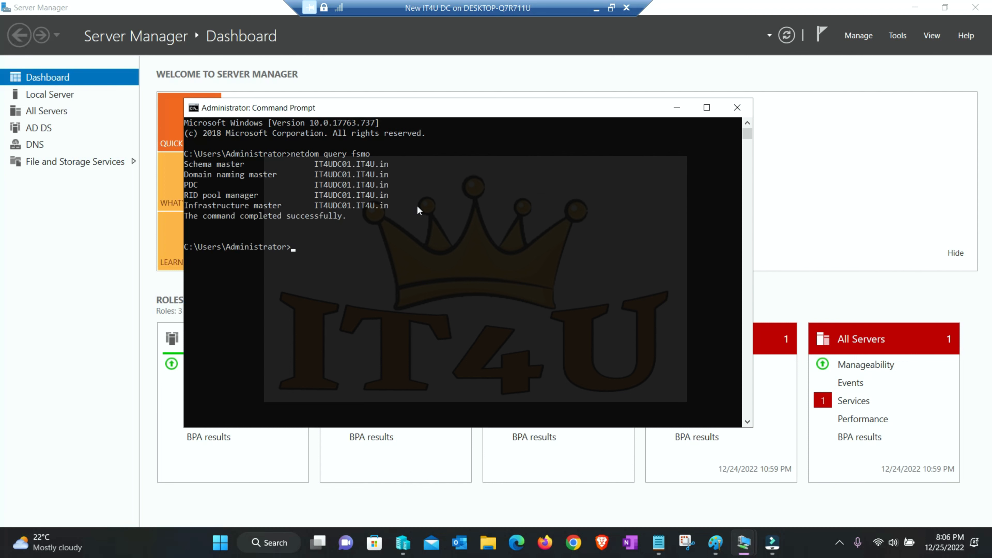
pyautogui.click(391, 206)
pyautogui.moveTo(352, 201); pyautogui.dragTo(185, 166)
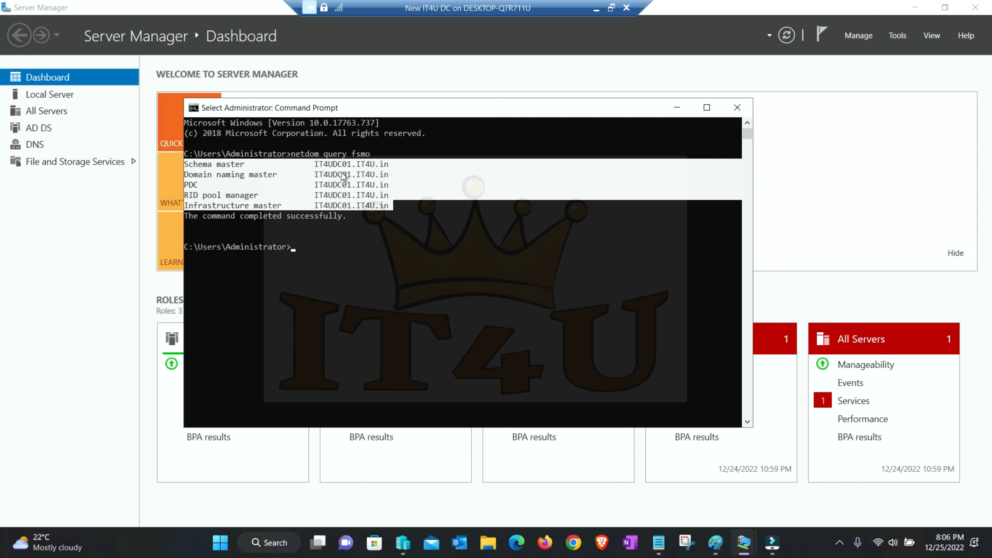
pyautogui.click(350, 183)
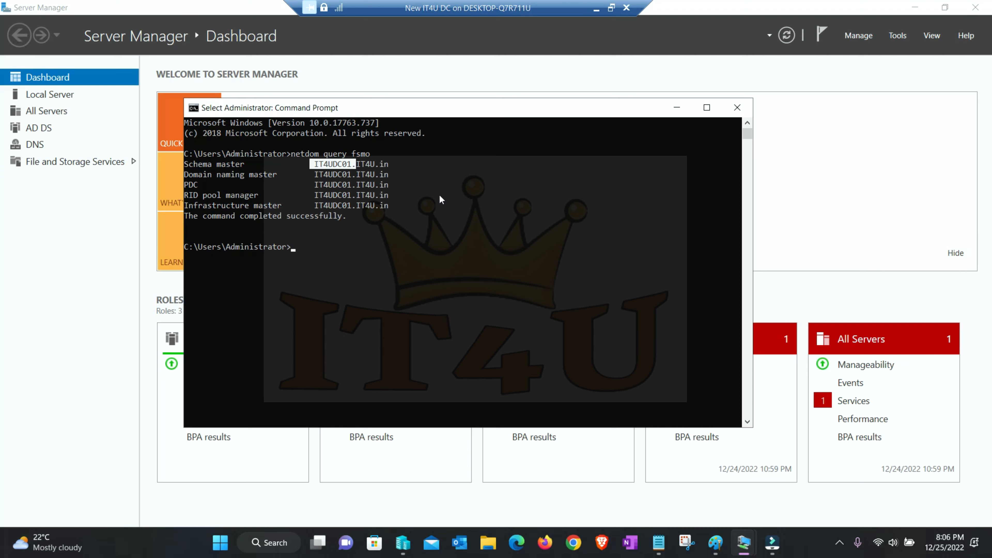
# - Show the Local Server properties and place the Command Prompt so the computer name can be compared with the FSMO role holders
pyautogui.click(58, 96)
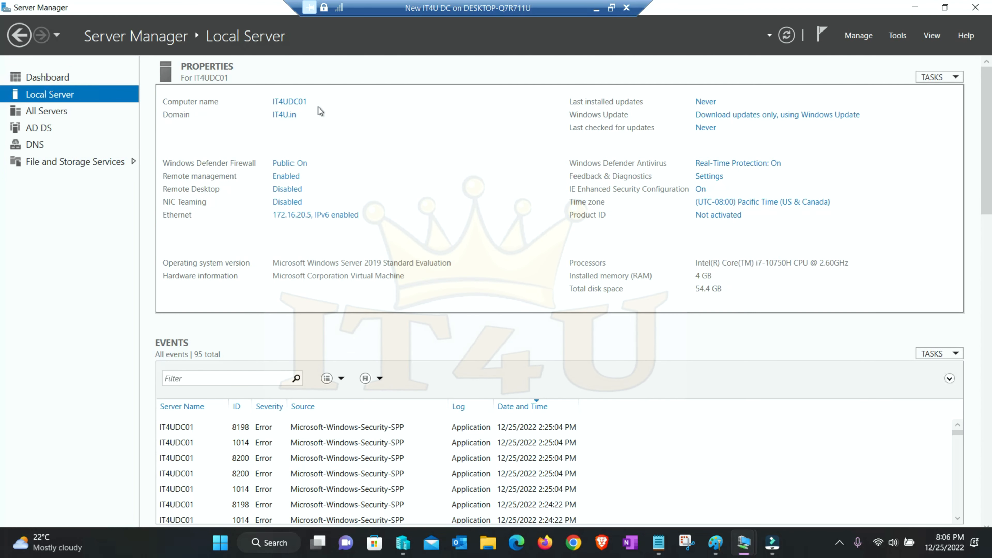
pyautogui.hotkey('alt', 'Tab')
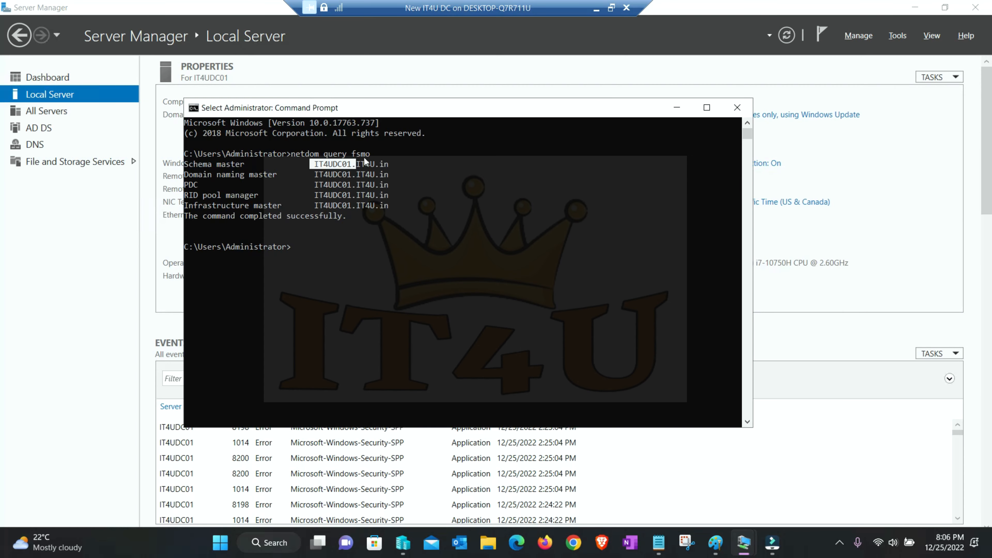
pyautogui.moveTo(453, 112); pyautogui.dragTo(583, 112)
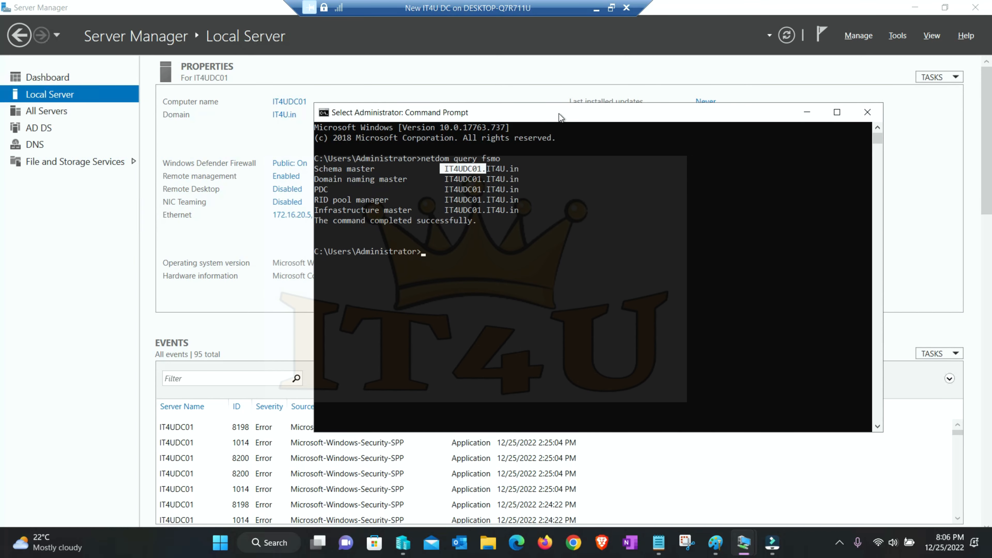
pyautogui.click(554, 225)
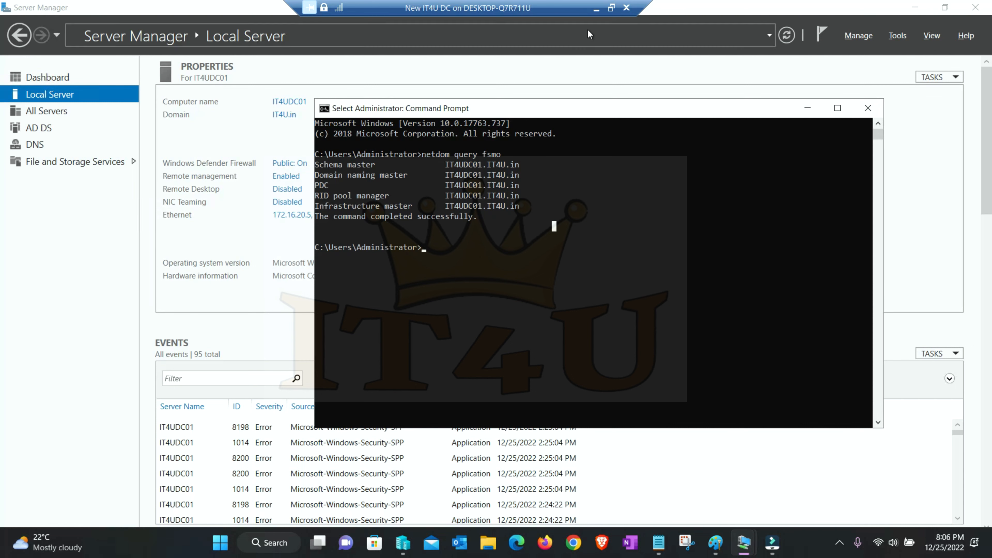
# - Switch to the New IT4U ADC virtual machine and dismiss the Windows Admin Center notice
pyautogui.click(597, 8)
pyautogui.moveTo(744, 542)
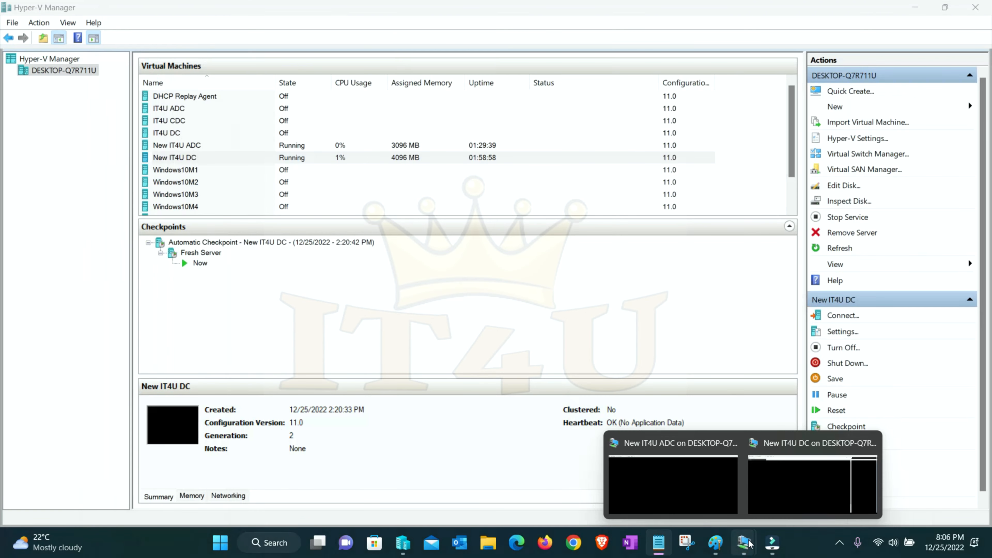
pyautogui.click(674, 475)
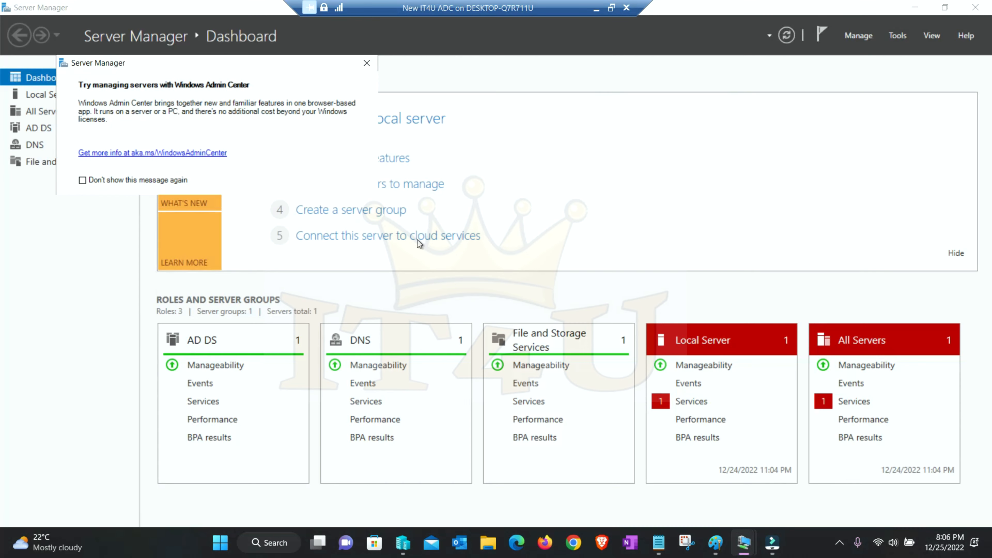
pyautogui.click(366, 66)
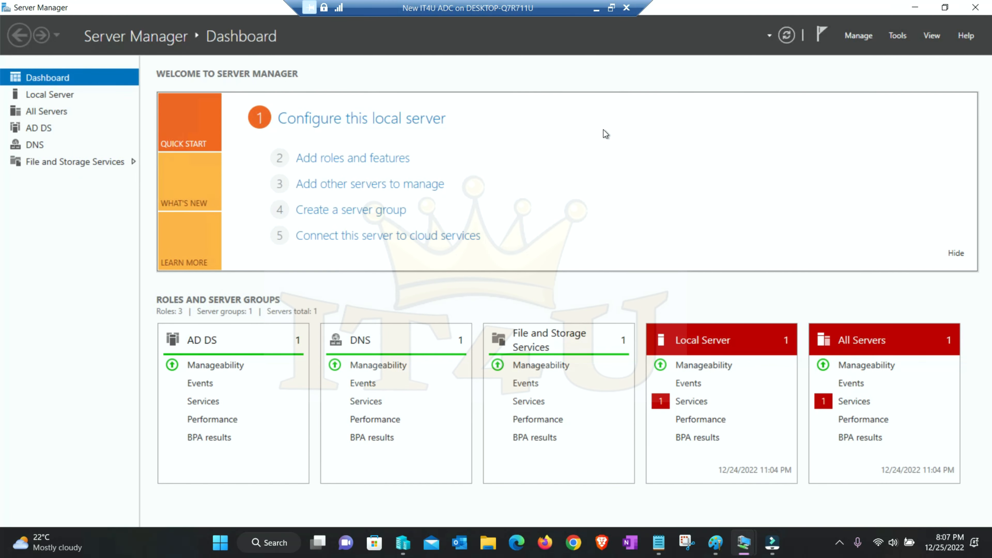
# - Open a command prompt on the additional domain controller and run netdom query fsmo
pyautogui.press('super+r')
pyautogui.write('cmd')
pyautogui.press('Return')
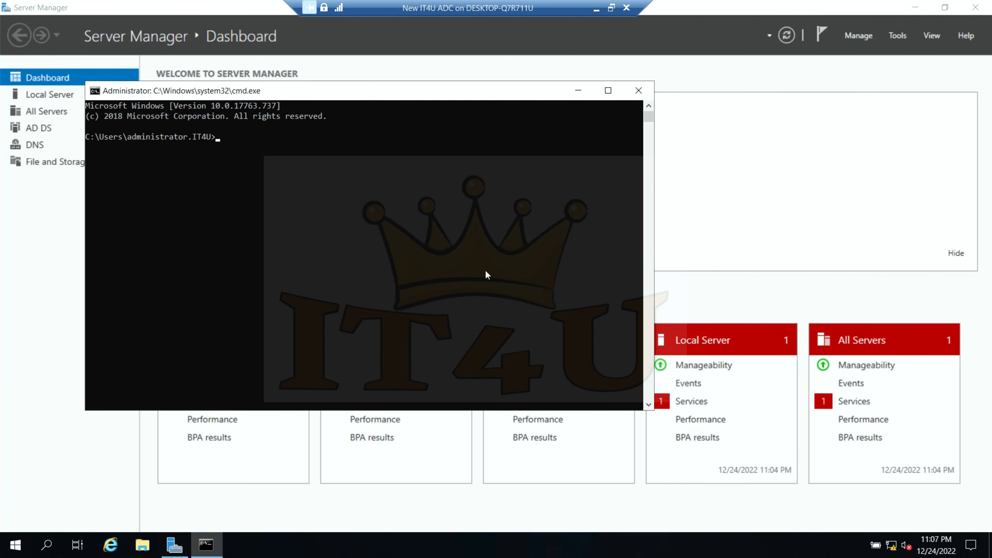
pyautogui.write('netdom query fsmo')
pyautogui.press('Return')
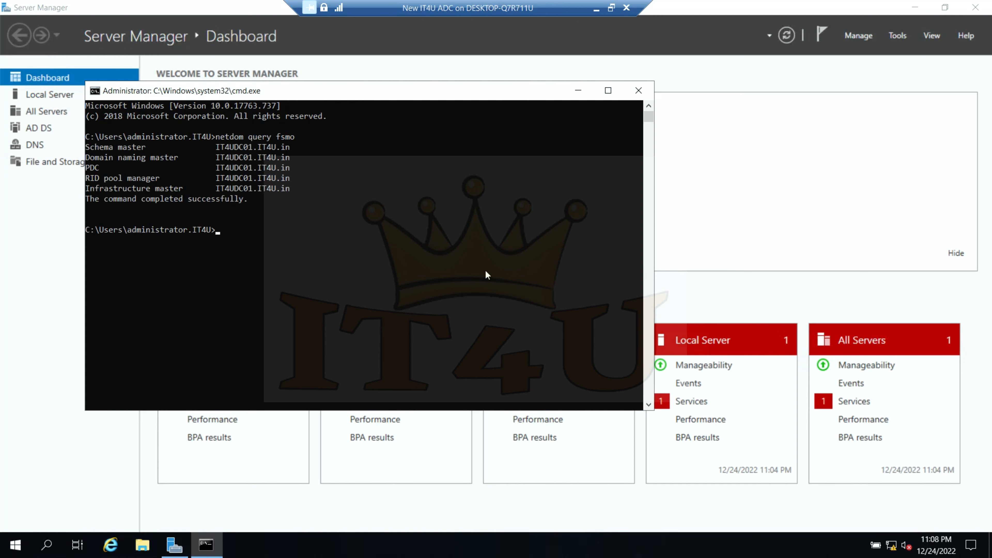
# - Show the additional domain controller's Local Server properties beside the command window to compare its computer name with the role holders
pyautogui.moveTo(363, 96); pyautogui.dragTo(575, 113)
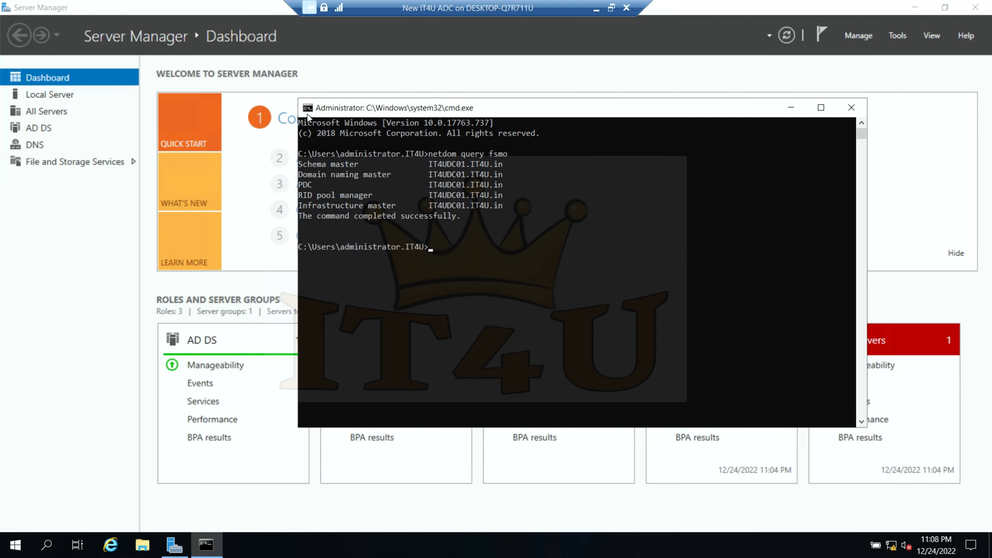
pyautogui.click(51, 99)
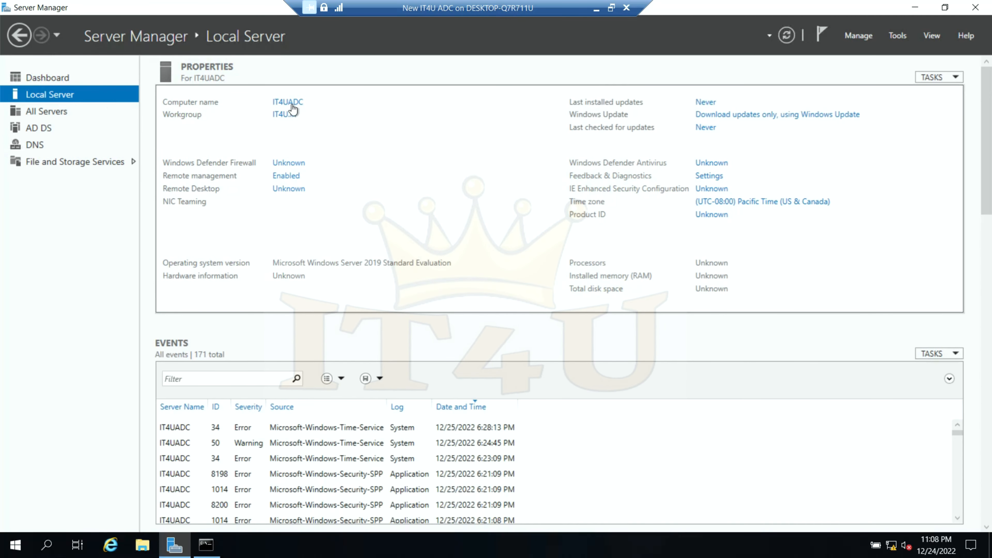
pyautogui.hotkey('alt', 'Tab')
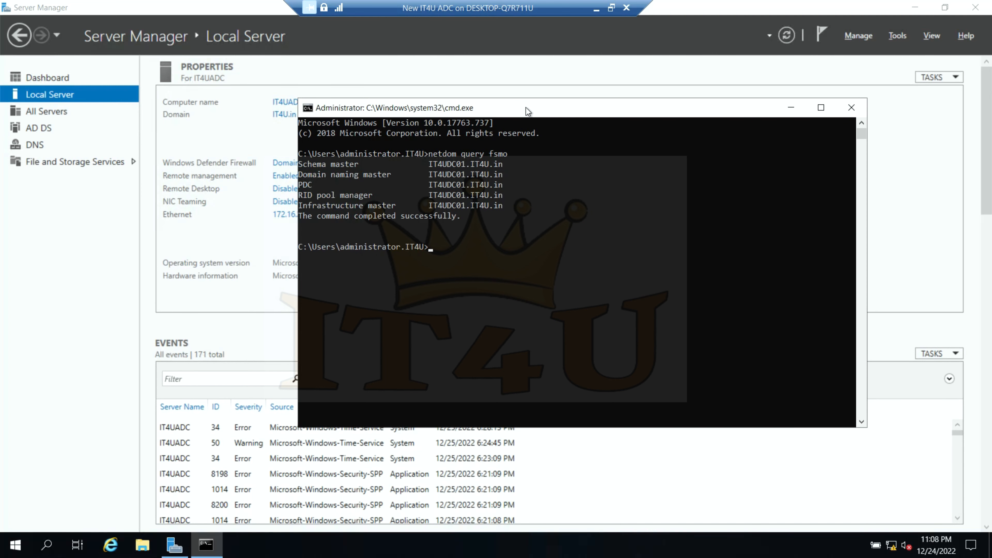
pyautogui.moveTo(525, 108); pyautogui.dragTo(568, 111)
# - Highlight and examine the FSMO role holders listed by netdom on the additional domain controller
pyautogui.moveTo(549, 211); pyautogui.dragTo(339, 172)
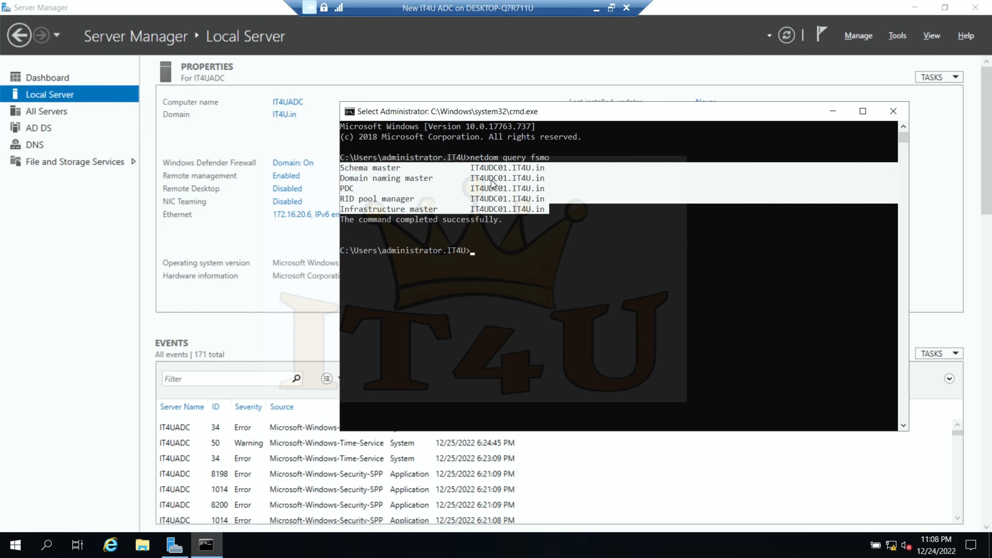
pyautogui.click(531, 249)
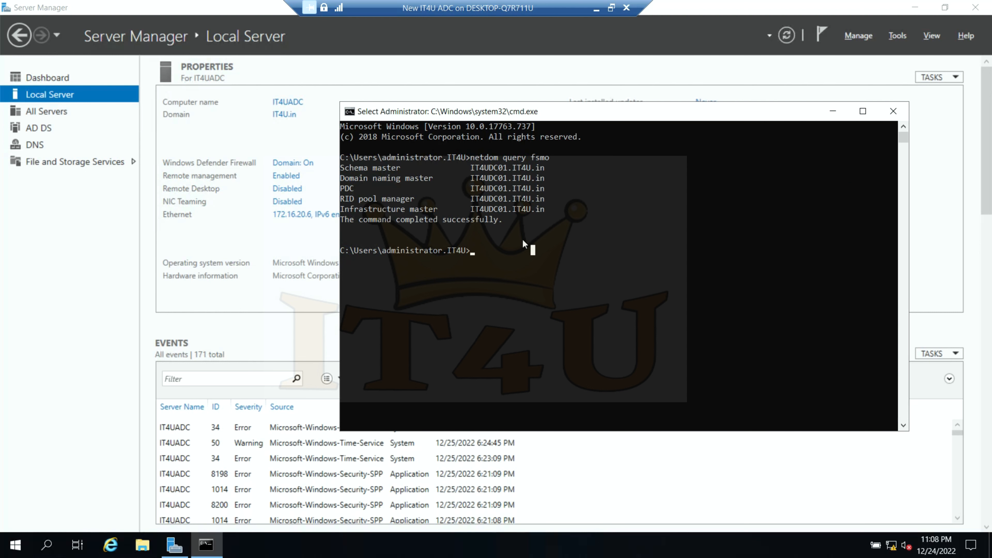
pyautogui.moveTo(558, 157); pyautogui.dragTo(473, 160)
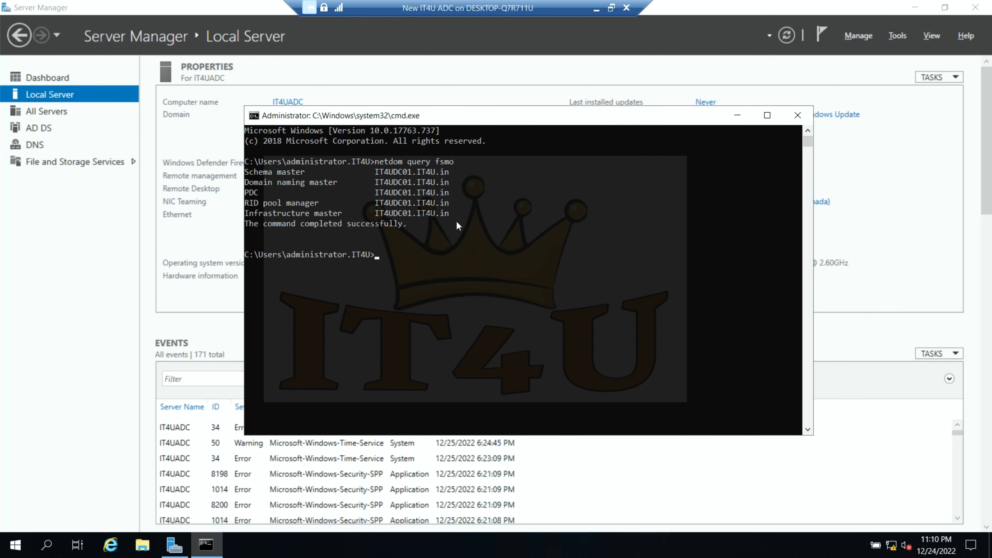
pyautogui.moveTo(456, 220); pyautogui.dragTo(241, 172)
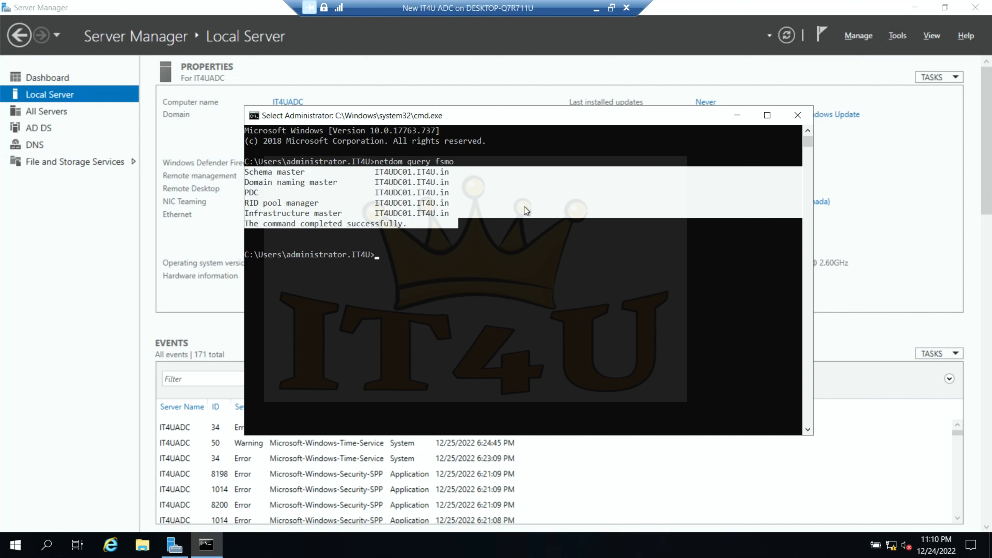
pyautogui.click(539, 304)
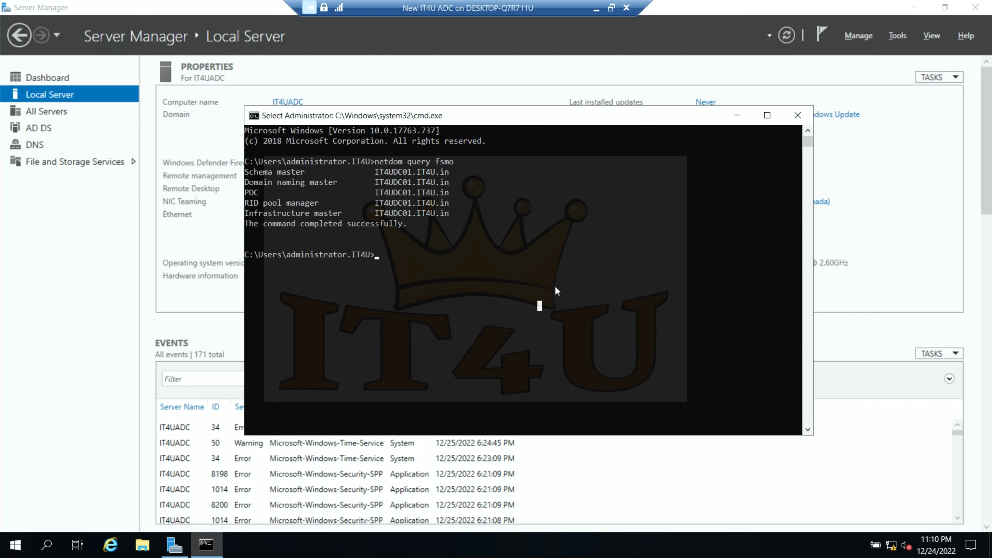
# - Switch back to the New IT4U DC virtual machine and review the operation master roles list in the Paint drawing
pyautogui.click(596, 9)
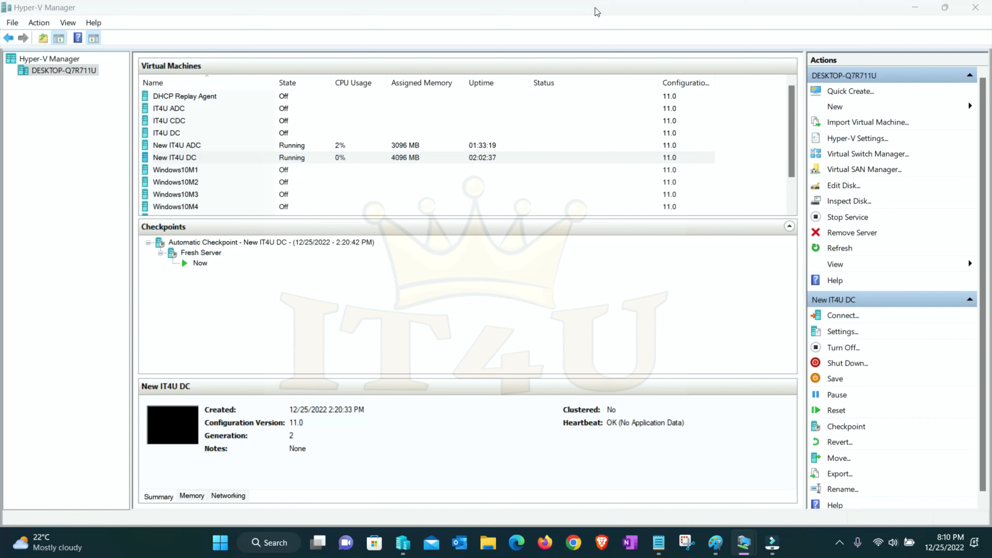
pyautogui.moveTo(746, 553)
pyautogui.click(799, 489)
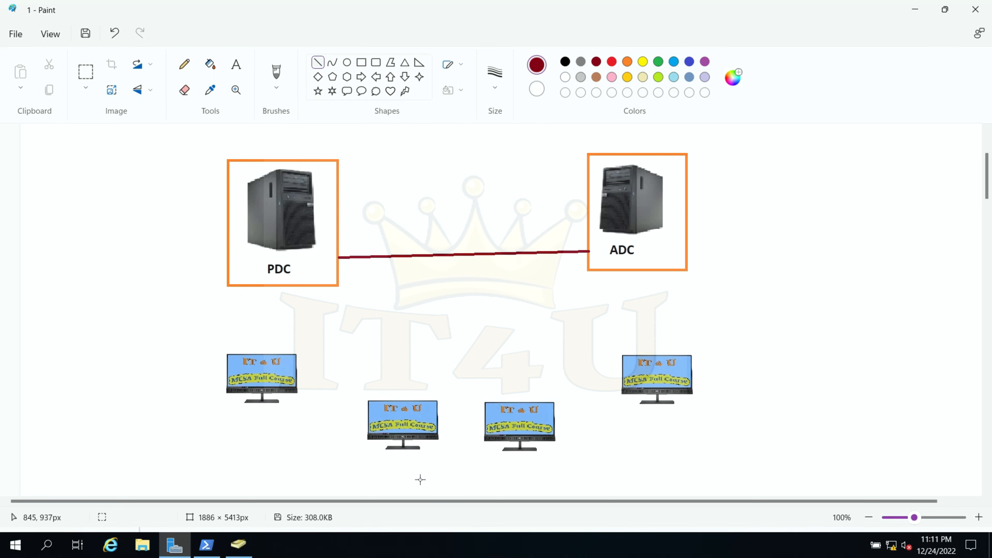
pyautogui.scroll(-5, 389, 369)
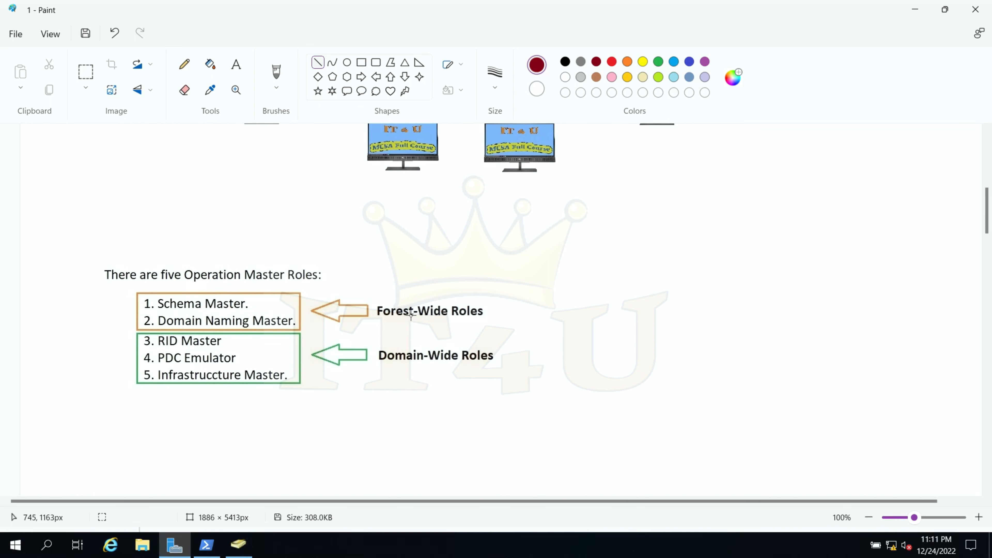
pyautogui.click(914, 10)
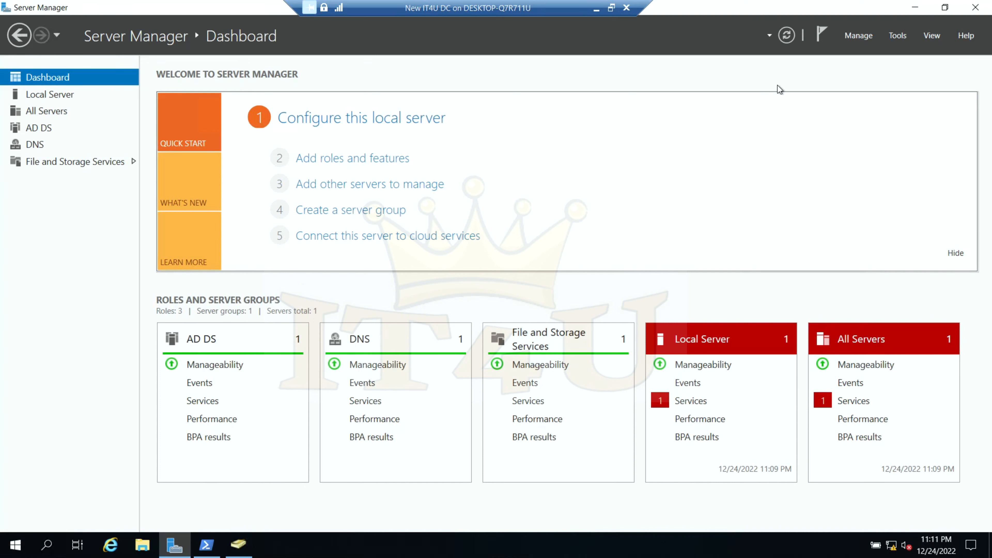
# - Open Active Directory Users and Computers from Server Manager and enlarge its window
pyautogui.click(896, 35)
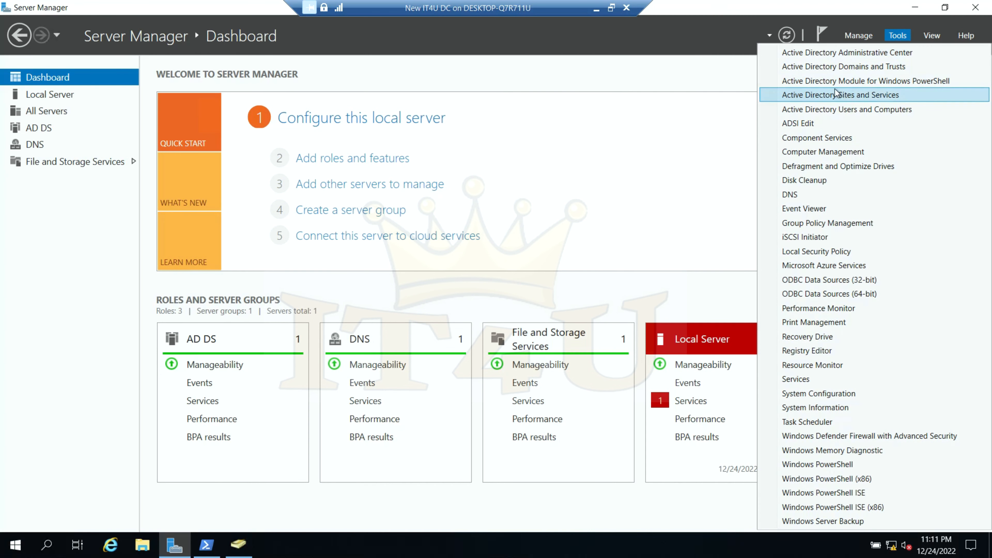
pyautogui.click(848, 111)
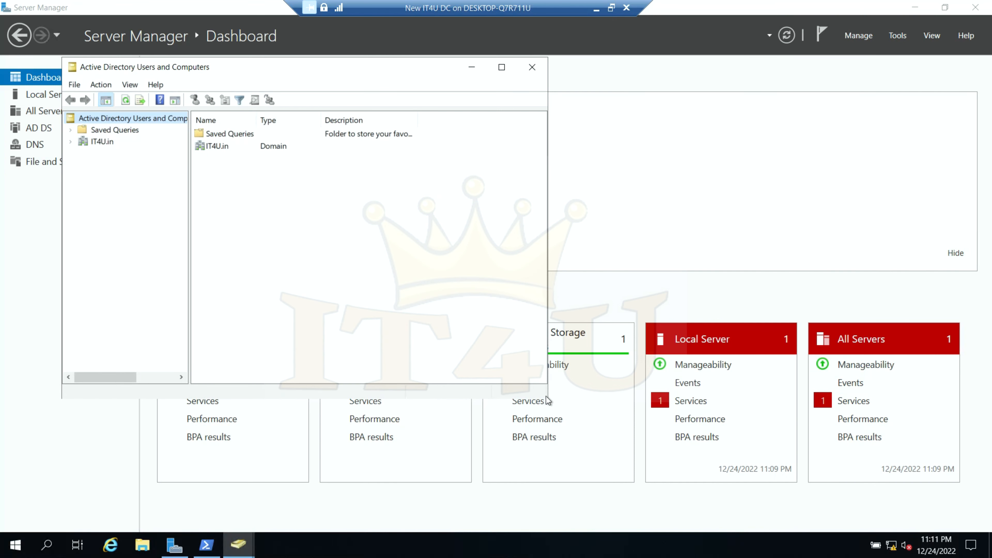
pyautogui.moveTo(546, 387); pyautogui.dragTo(709, 447)
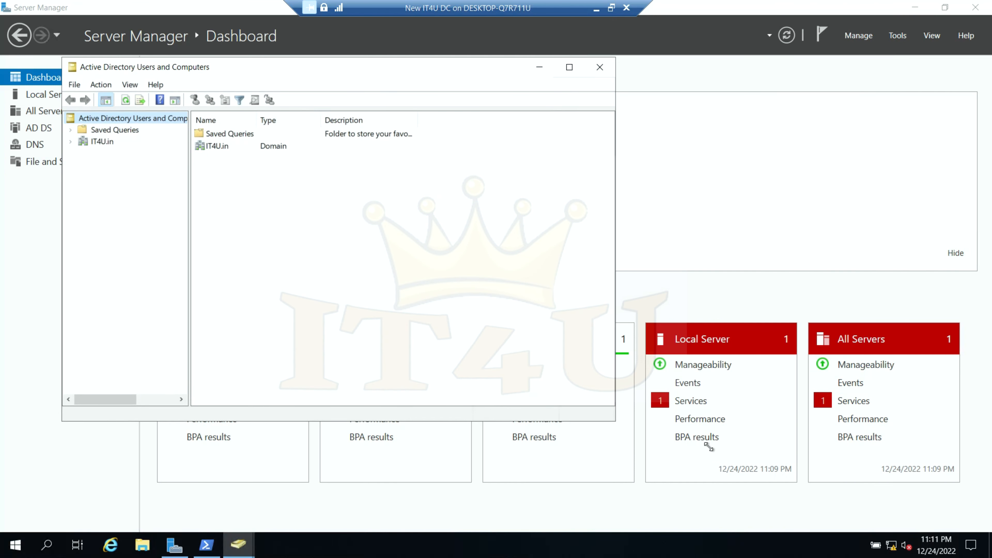
# - Open the Operations Masters dialog for the IT4U.in domain and look through its RID, PDC and Infrastructure roles
pyautogui.click(104, 143)
pyautogui.rightClick(106, 142)
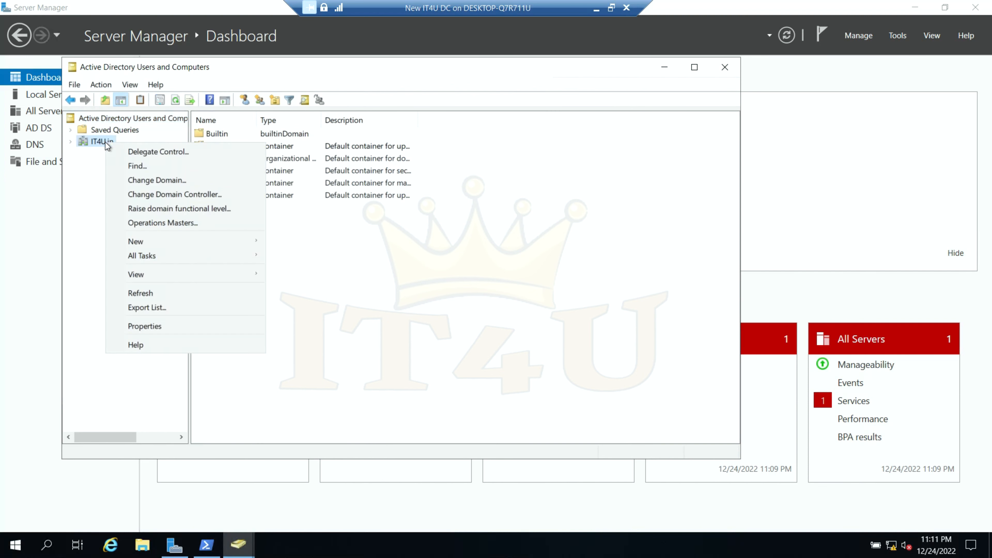
pyautogui.click(197, 227)
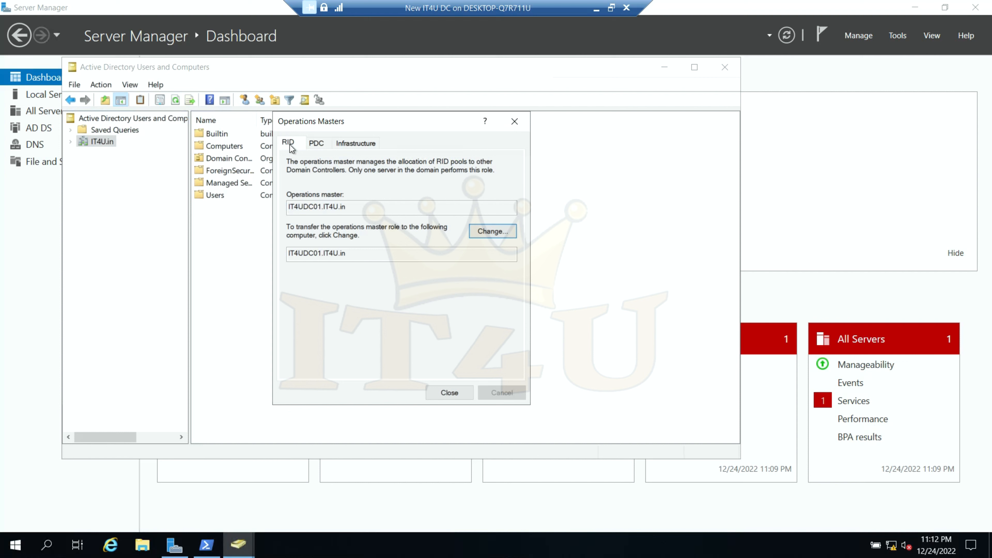
pyautogui.click(315, 146)
pyautogui.click(351, 146)
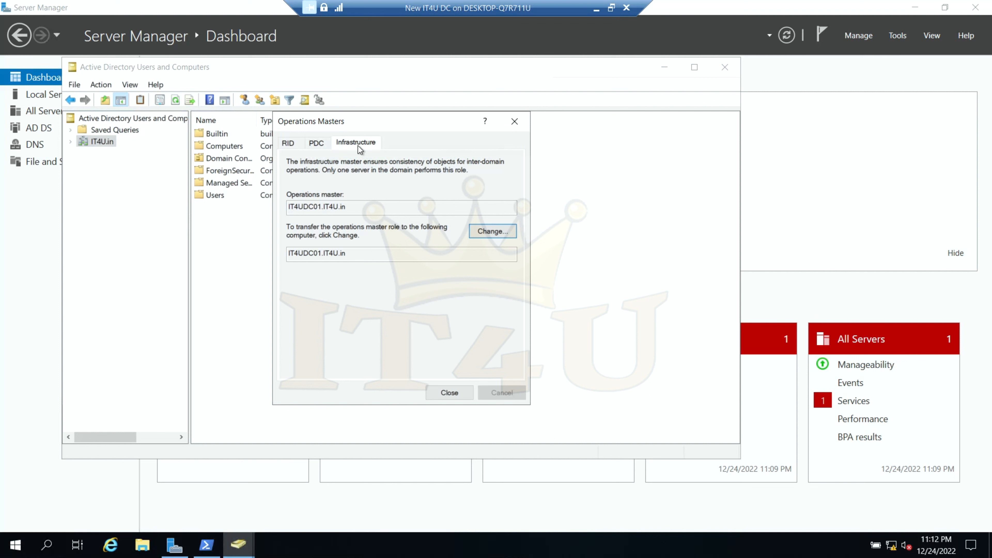
# - Check the current operations master listed for the RID and PDC roles, ending on the Infrastructure role
pyautogui.click(288, 143)
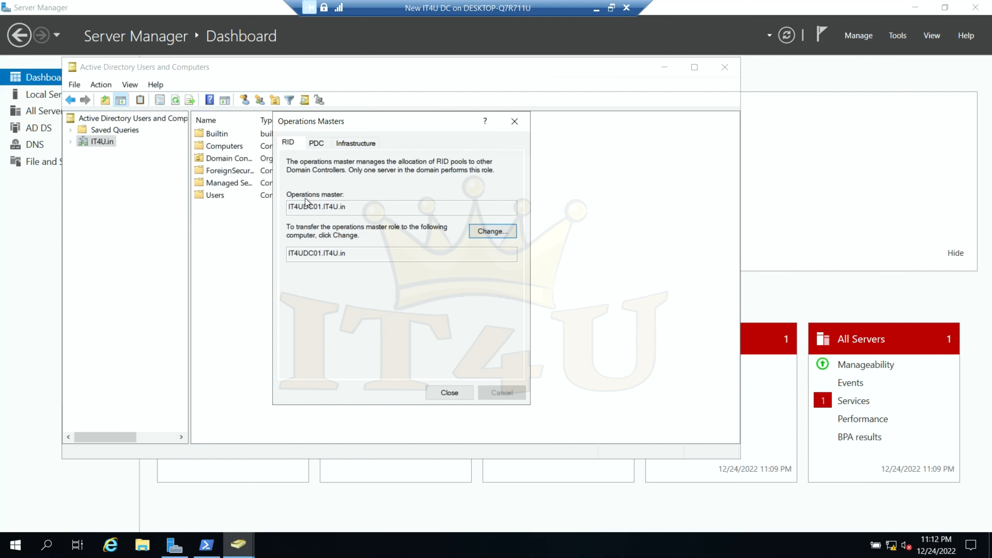
pyautogui.moveTo(346, 208); pyautogui.dragTo(286, 210)
pyautogui.click(317, 144)
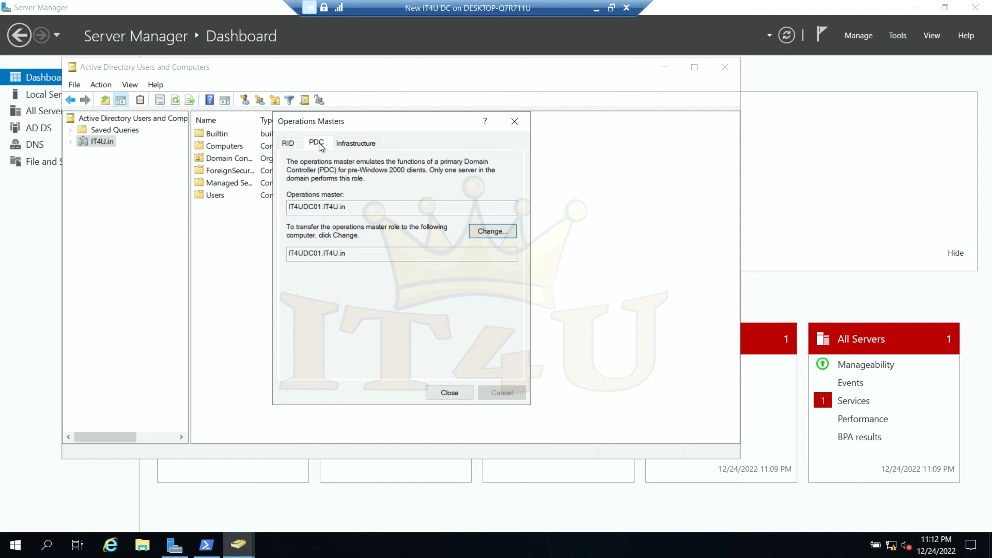
pyautogui.moveTo(345, 207); pyautogui.dragTo(288, 208)
pyautogui.click(354, 143)
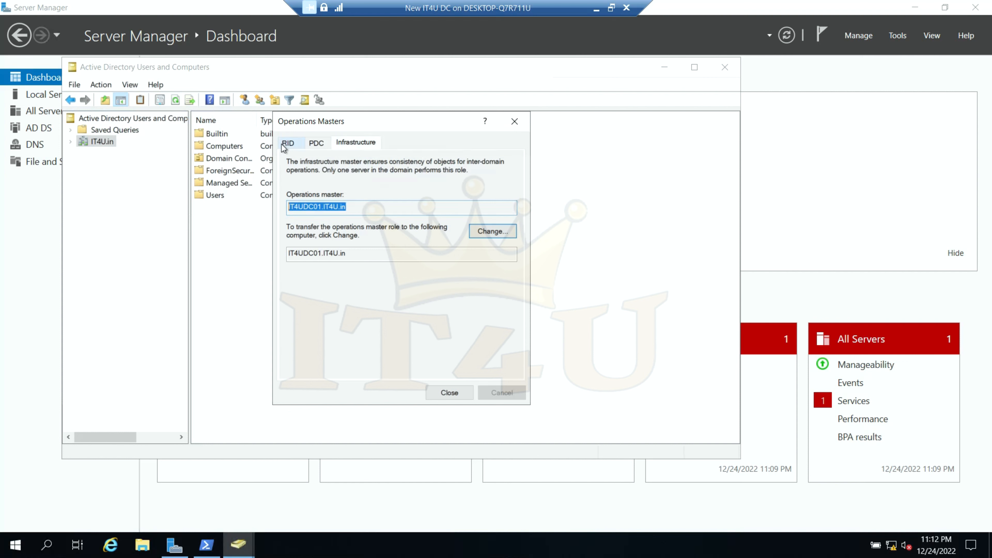
# - Return to the RID role, highlight its operations master, and compare it with the PDC and Infrastructure roles
pyautogui.click(288, 143)
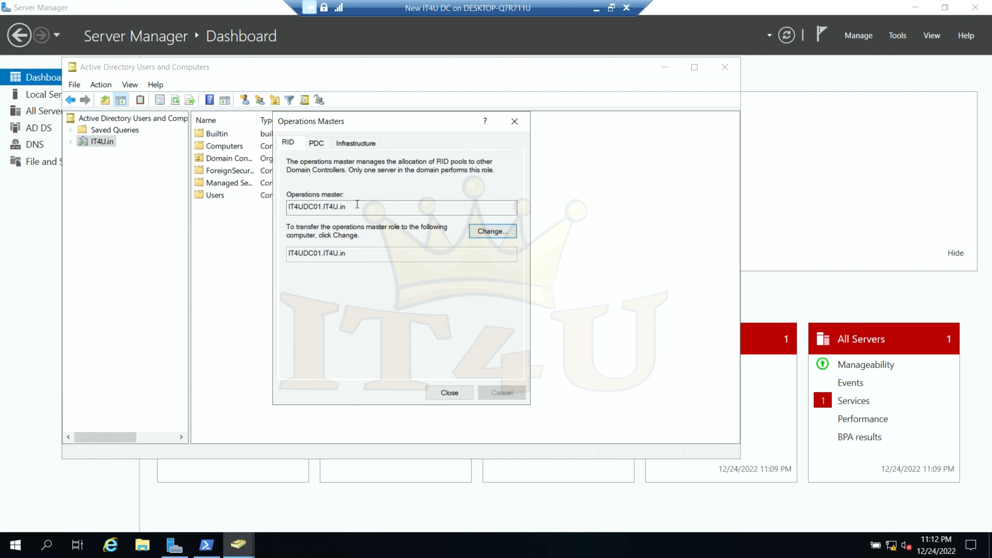
pyautogui.moveTo(365, 207); pyautogui.dragTo(285, 207)
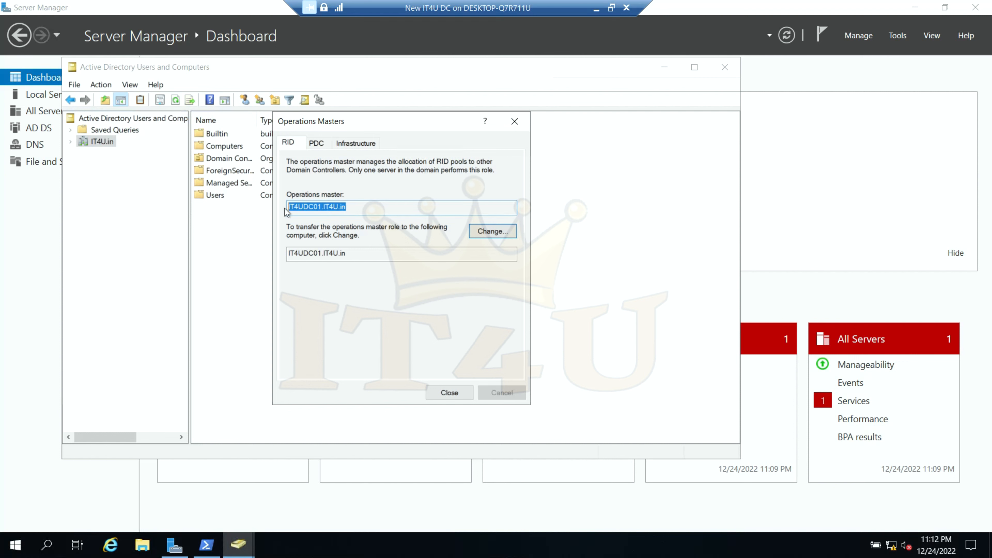
pyautogui.moveTo(354, 209); pyautogui.dragTo(278, 209)
pyautogui.click(368, 207)
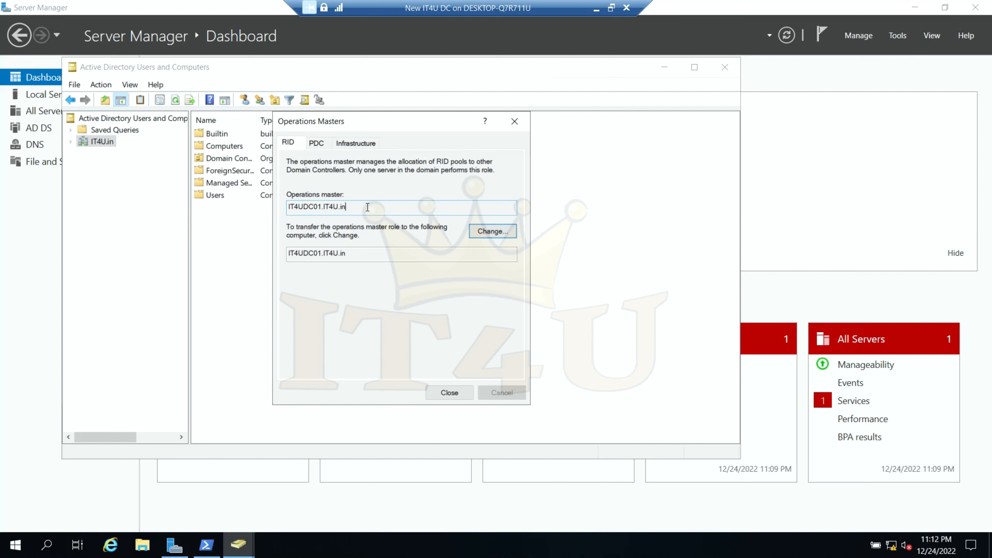
pyautogui.click(312, 146)
pyautogui.click(362, 144)
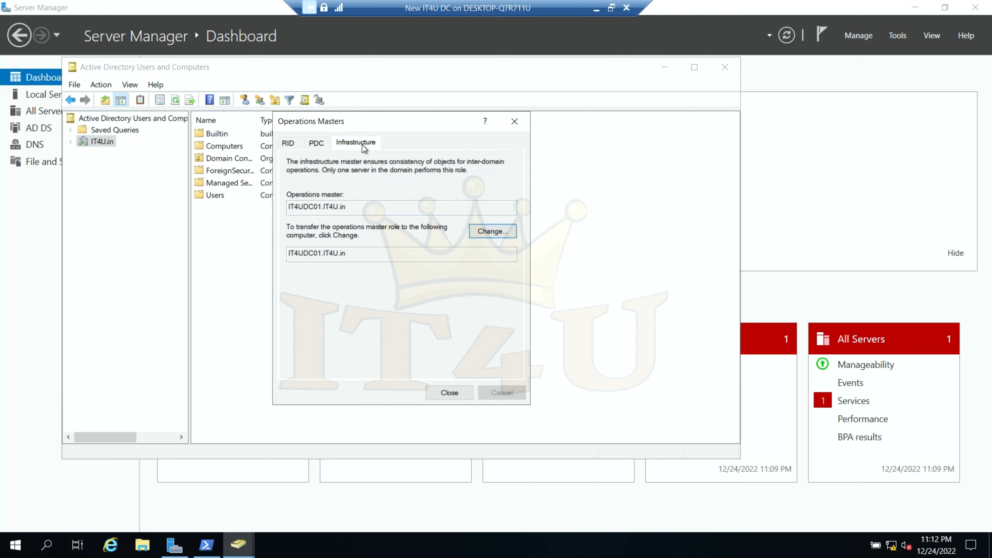
pyautogui.click(290, 145)
pyautogui.moveTo(366, 208); pyautogui.dragTo(270, 208)
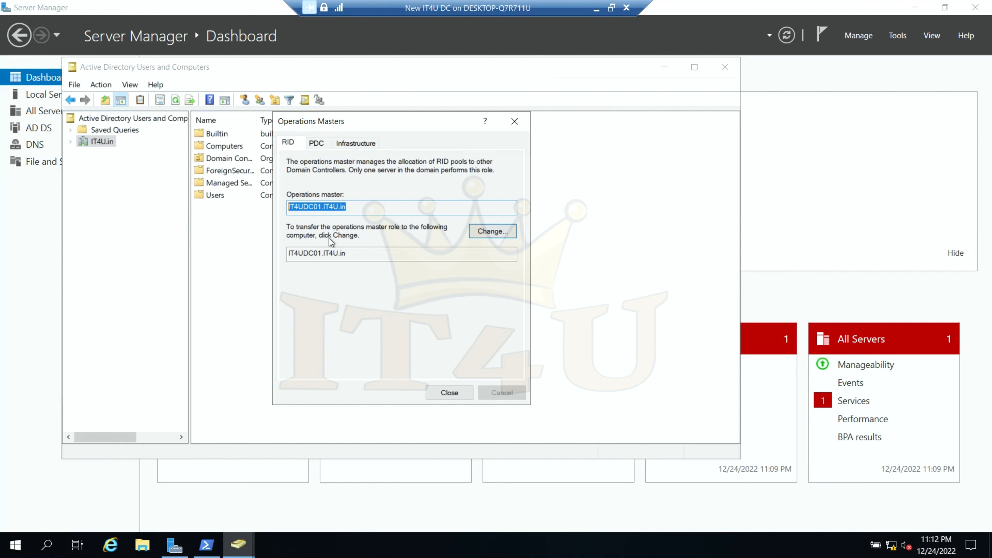
# - Compare the computer offered as the RID role's transfer target with the current operations master
pyautogui.moveTo(430, 254); pyautogui.dragTo(258, 254)
pyautogui.click(349, 254)
pyautogui.moveTo(370, 259); pyautogui.dragTo(296, 256)
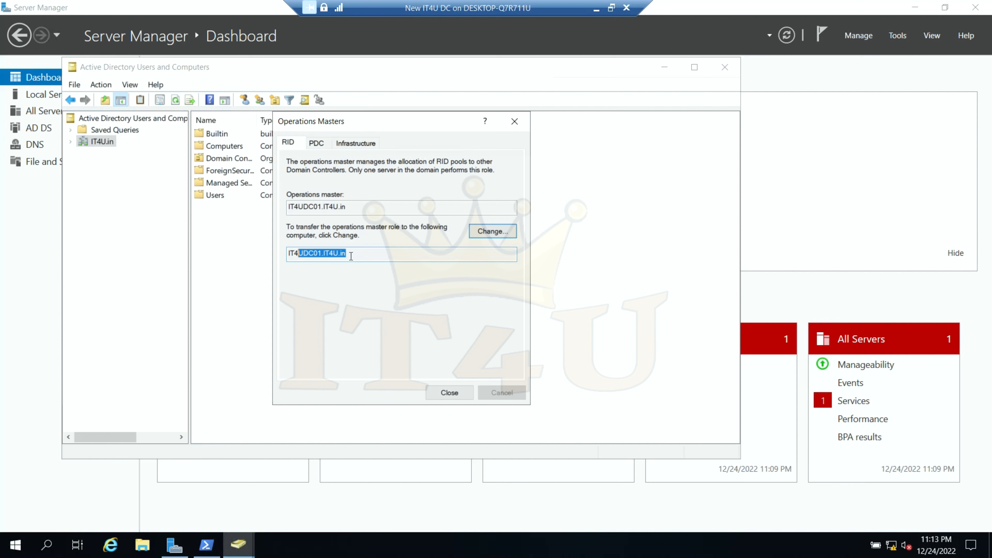
pyautogui.click(354, 256)
pyautogui.moveTo(355, 211); pyautogui.dragTo(266, 216)
pyautogui.moveTo(351, 256); pyautogui.dragTo(264, 256)
pyautogui.click(364, 254)
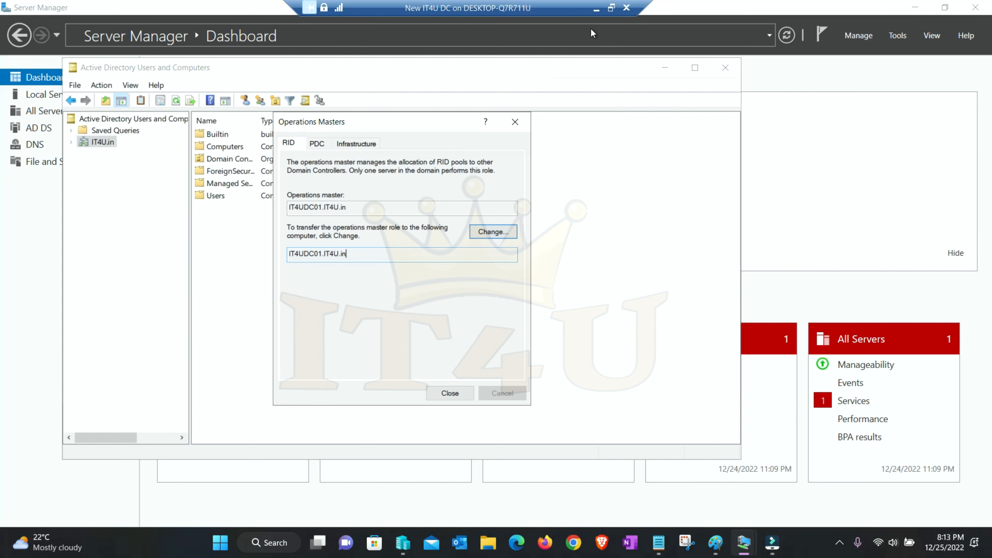
# - Switch to the New IT4U ADC virtual machine and open Active Directory Users and Computers from Server Manager
pyautogui.click(596, 8)
pyautogui.moveTo(744, 543)
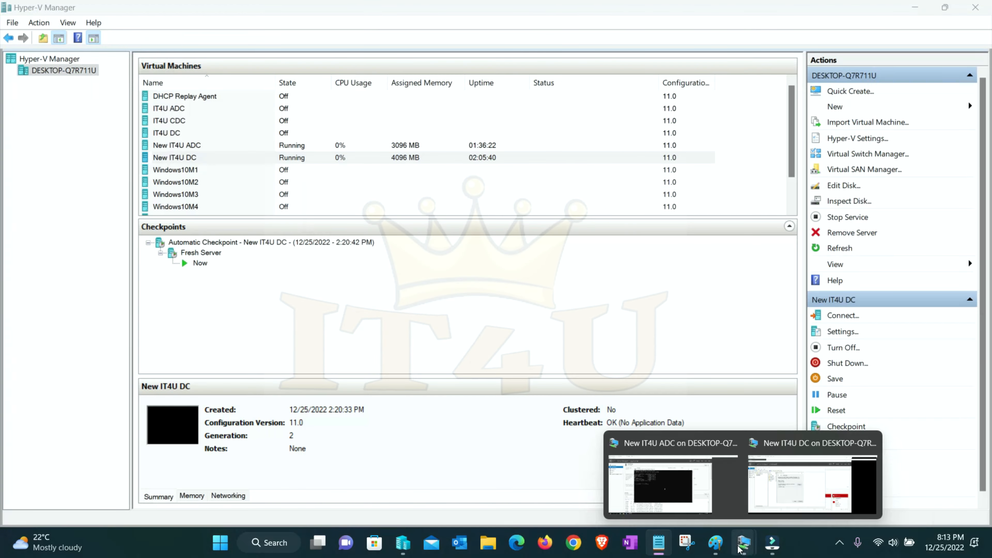
pyautogui.click(657, 471)
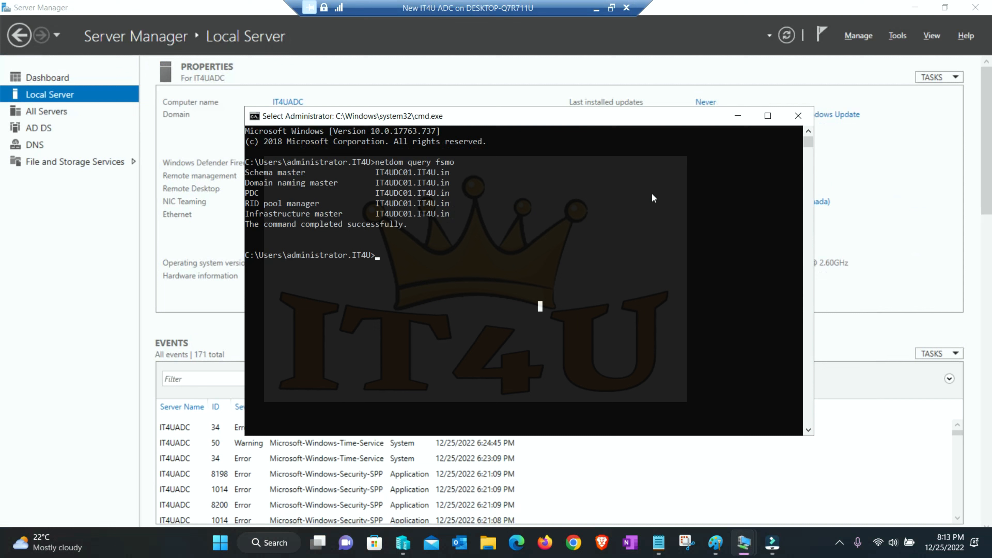
pyautogui.click(898, 36)
pyautogui.click(898, 36)
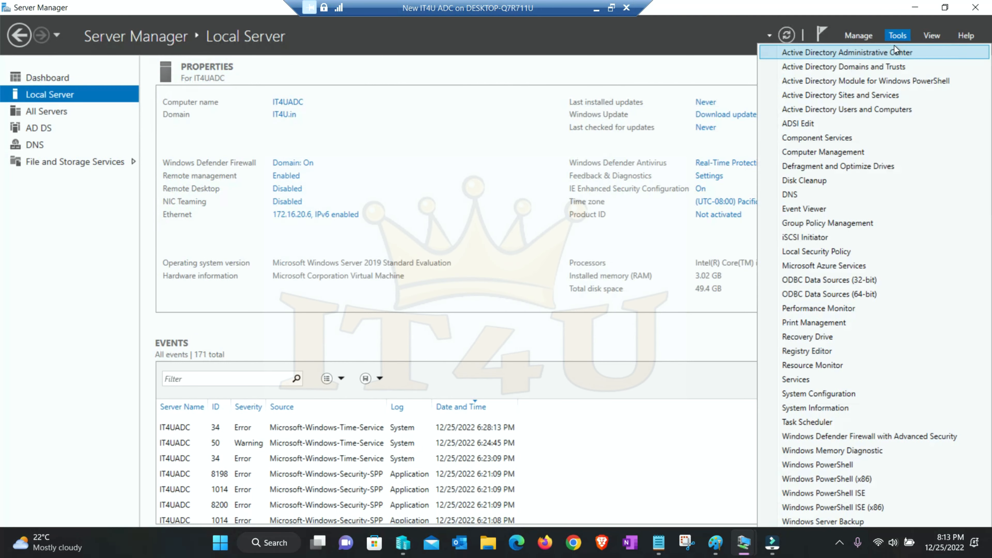
pyautogui.click(860, 110)
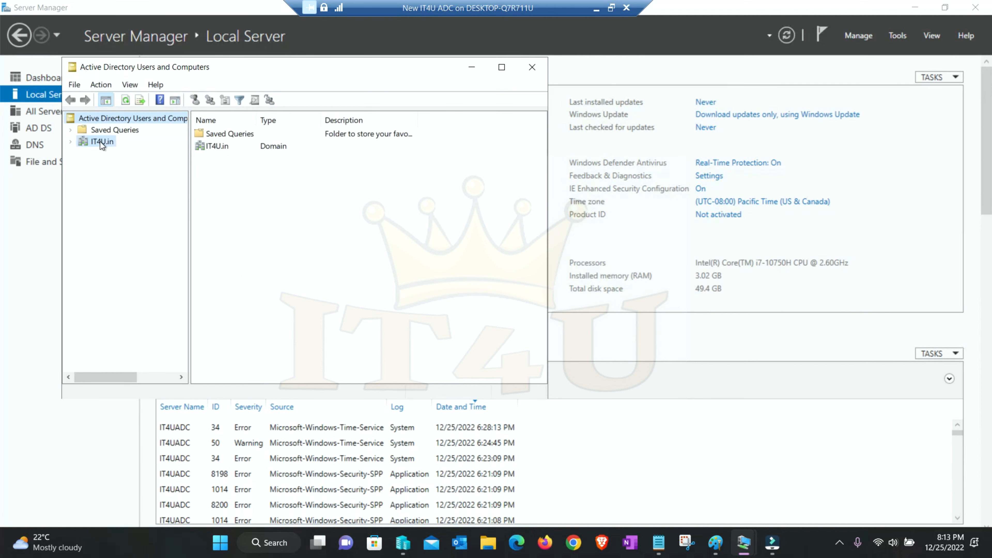
# - Open the Operations Masters dialog for the IT4U.in domain on this server and examine the RID role's transfer target
pyautogui.click(102, 144)
pyautogui.rightClick(106, 144)
pyautogui.click(168, 222)
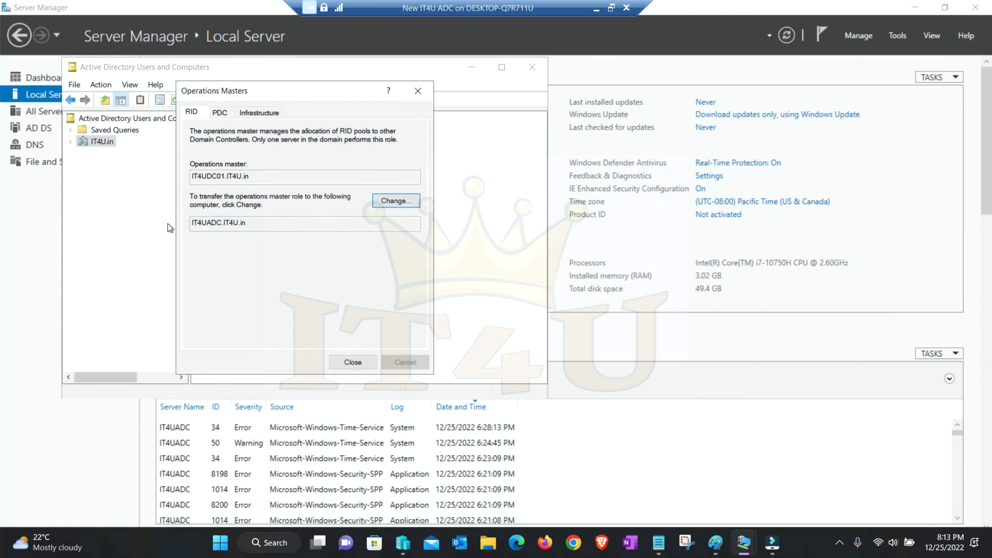
pyautogui.moveTo(312, 90); pyautogui.dragTo(397, 82)
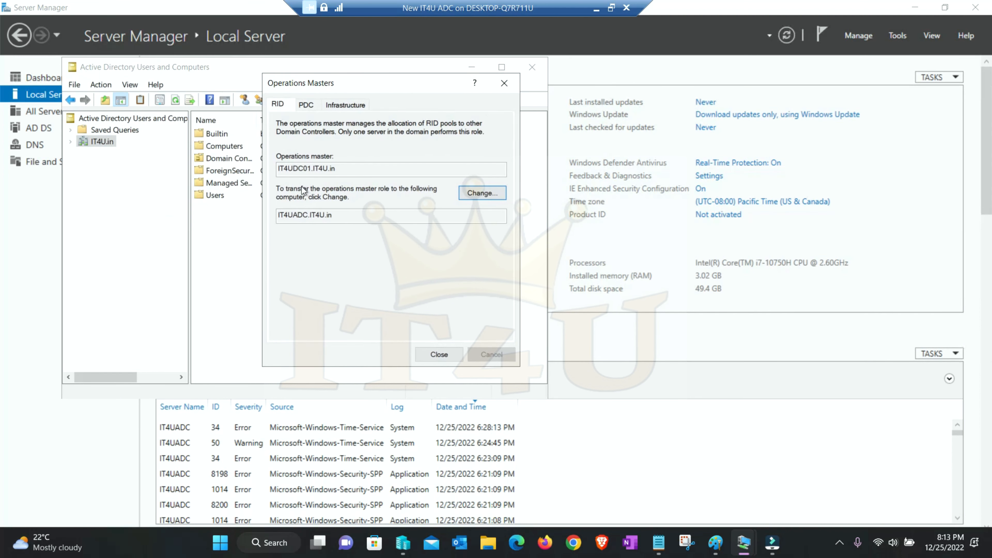
pyautogui.doubleClick(313, 215)
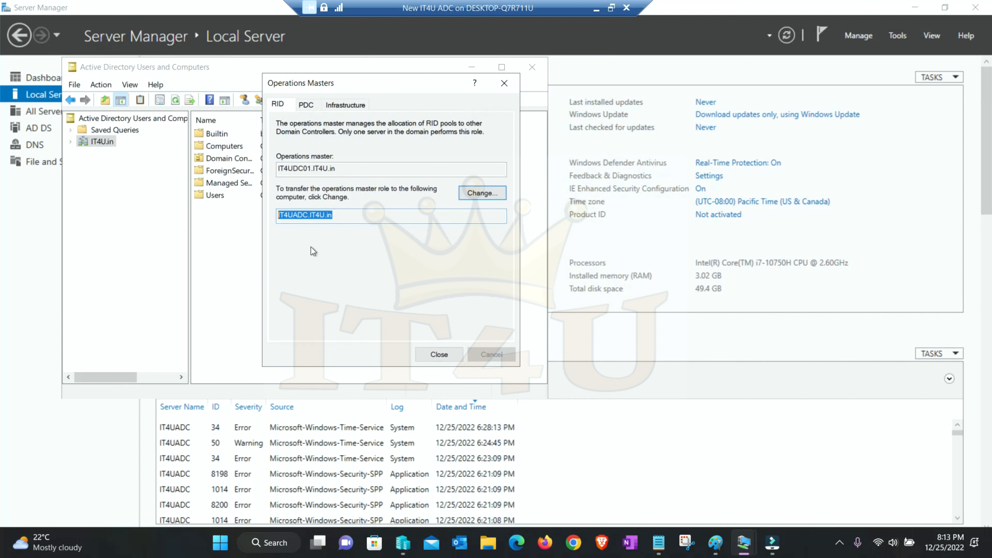
pyautogui.click(363, 216)
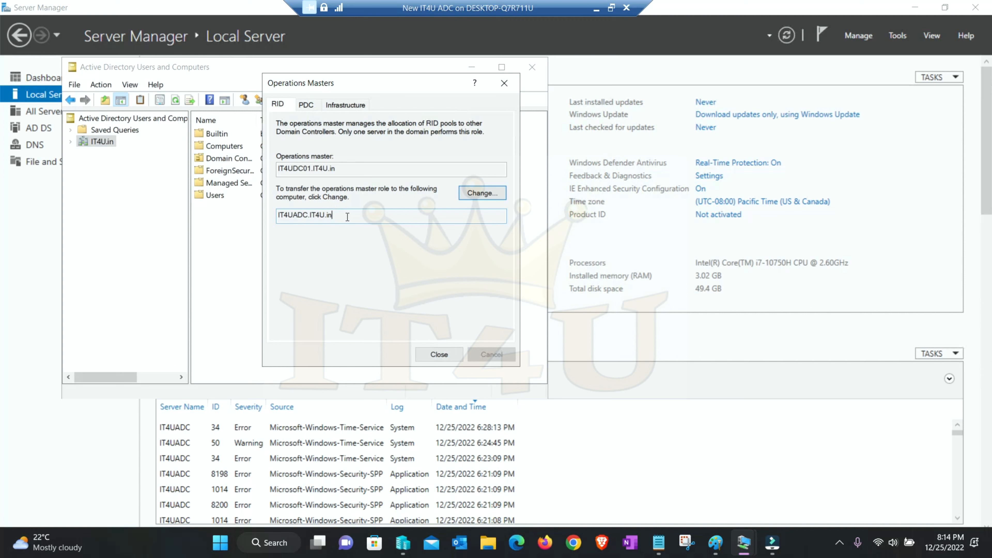
pyautogui.doubleClick(378, 214)
pyautogui.click(378, 216)
# - Review the current operations master and transfer target for the PDC and Infrastructure roles
pyautogui.click(306, 105)
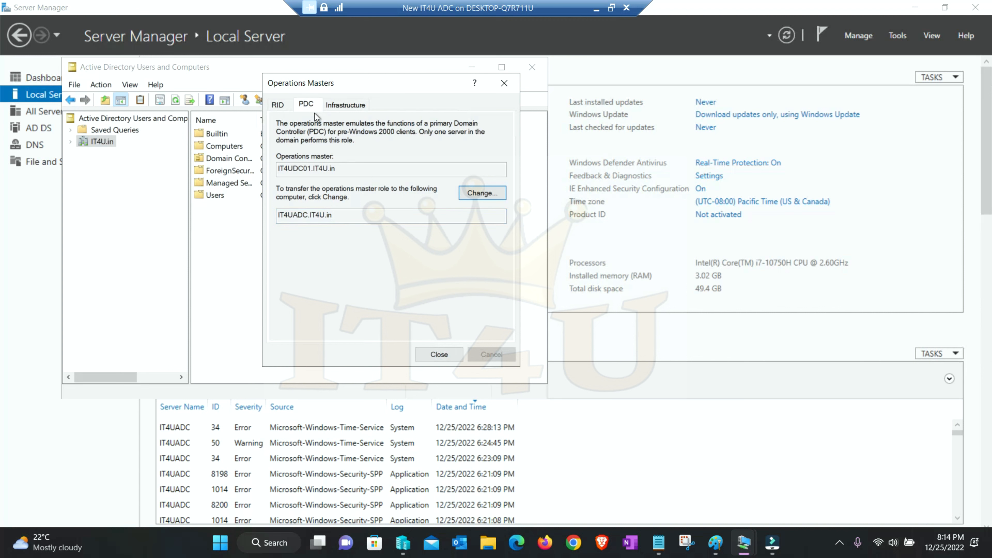
pyautogui.doubleClick(359, 169)
pyautogui.click(357, 105)
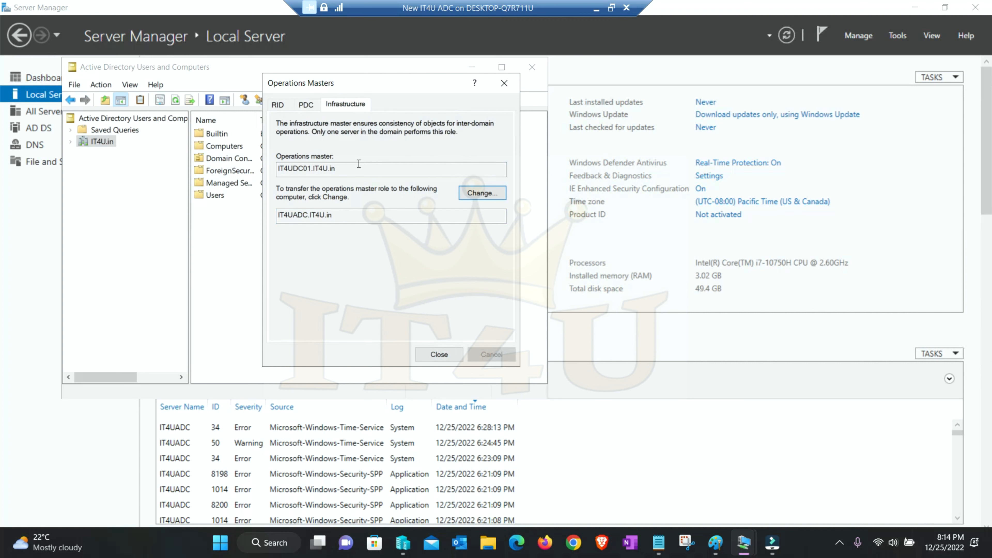
pyautogui.moveTo(359, 164); pyautogui.dragTo(256, 185)
pyautogui.moveTo(354, 214); pyautogui.dragTo(220, 219)
# - Transfer the RID operations master role to IT4UADC.IT4U.in and check the operations master listed for it
pyautogui.click(278, 104)
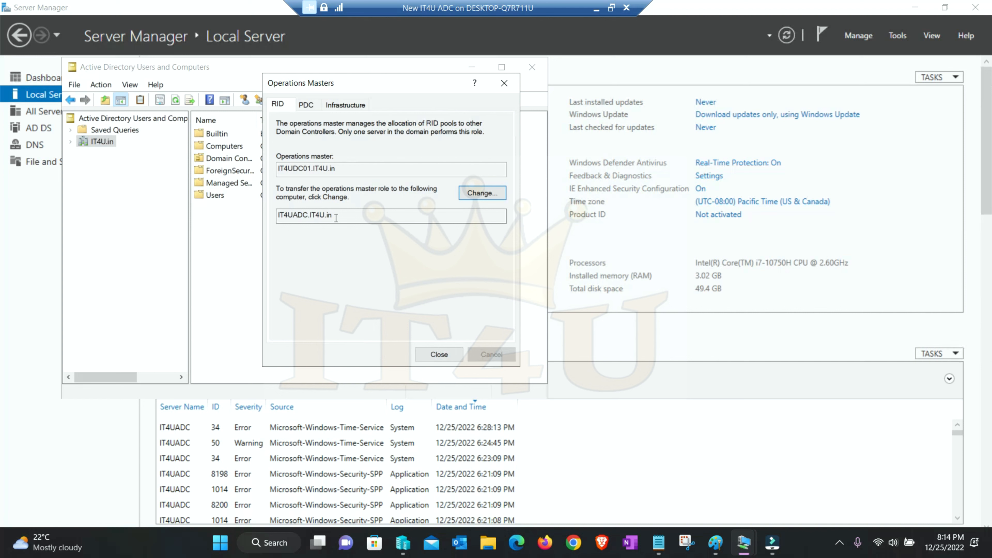
pyautogui.click(482, 194)
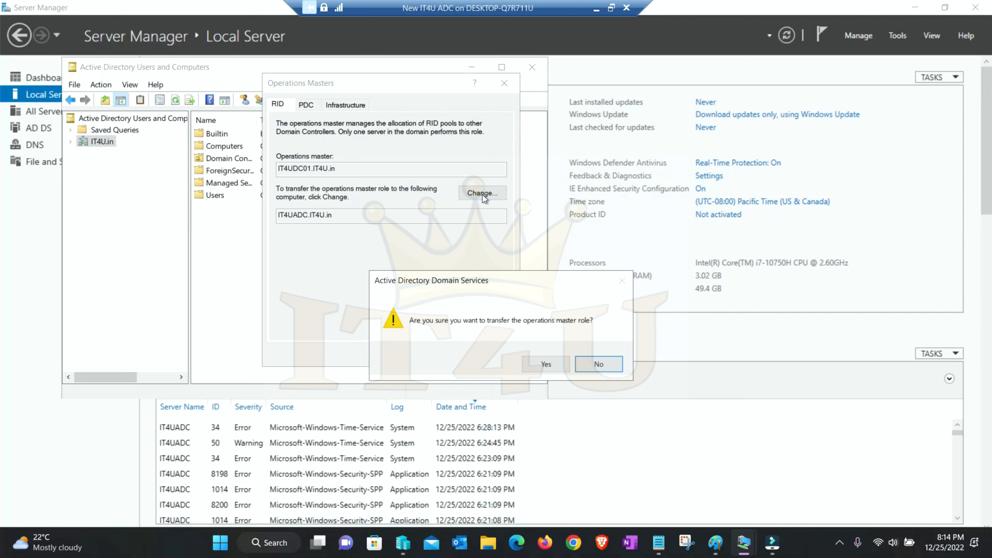
pyautogui.click(546, 365)
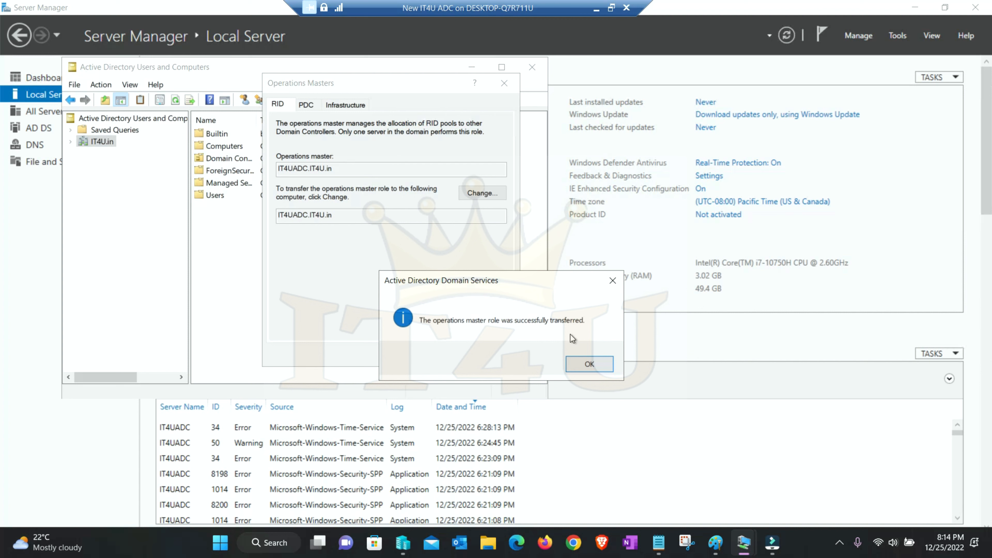
pyautogui.click(591, 365)
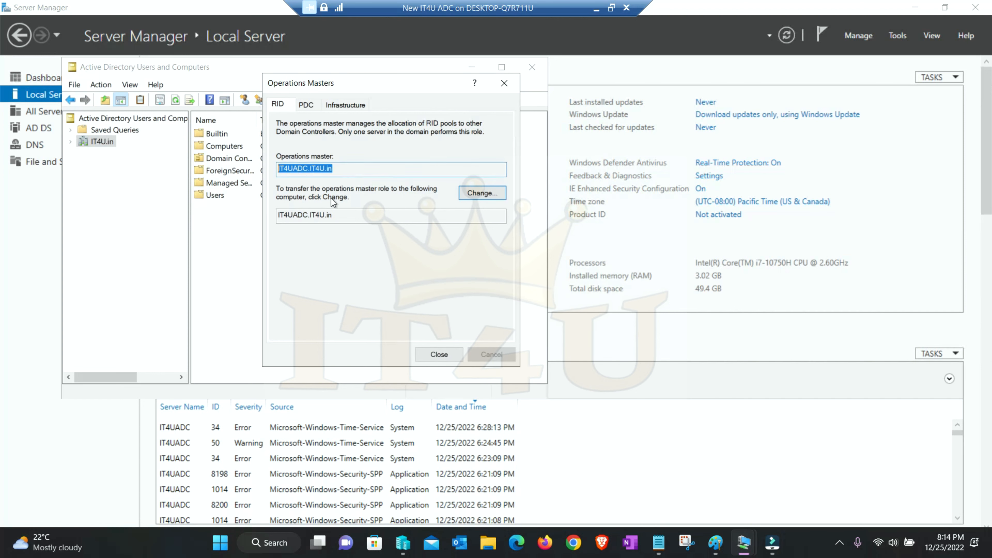
pyautogui.click(367, 172)
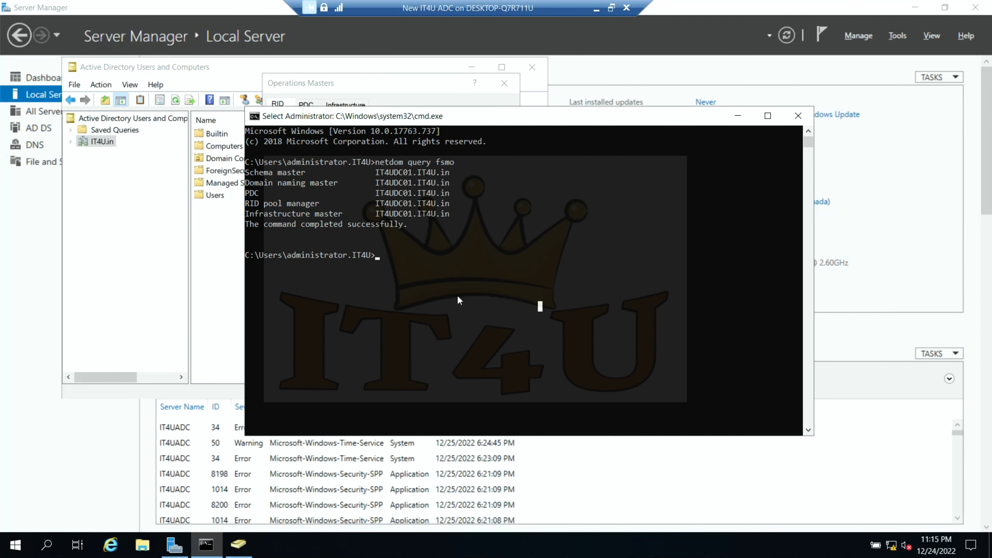
# - Rerun netdom query fsmo in the command window, examine the RID pool manager entry, and return to the Operations Masters dialog
pyautogui.press('Escape')
pyautogui.press('Up')
pyautogui.press('Return')
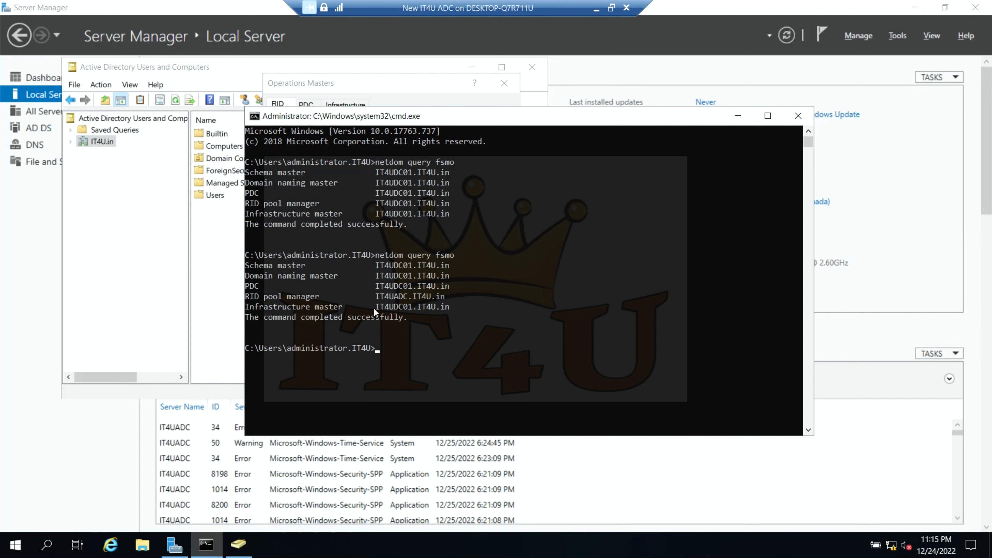
pyautogui.moveTo(457, 295); pyautogui.dragTo(270, 291)
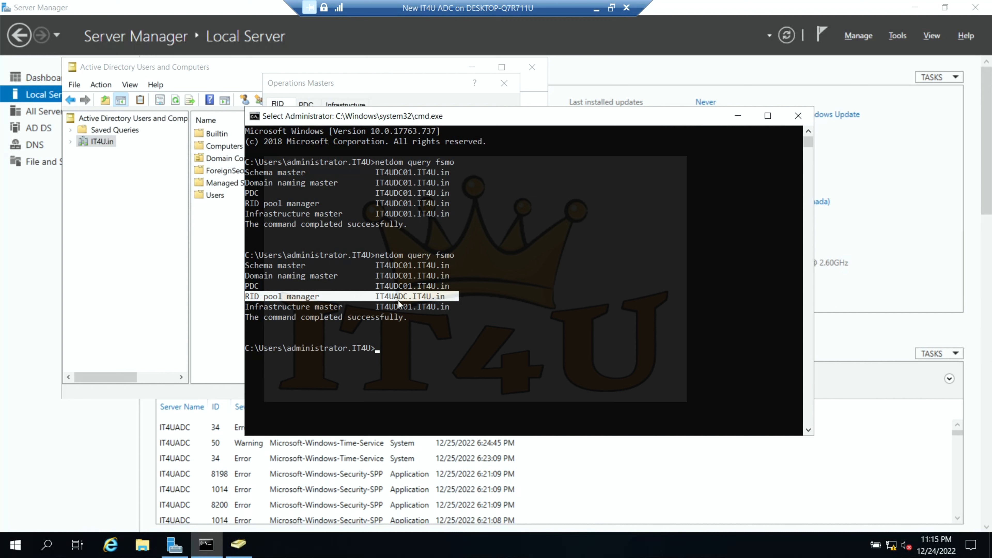
pyautogui.click(484, 298)
pyautogui.click(230, 270)
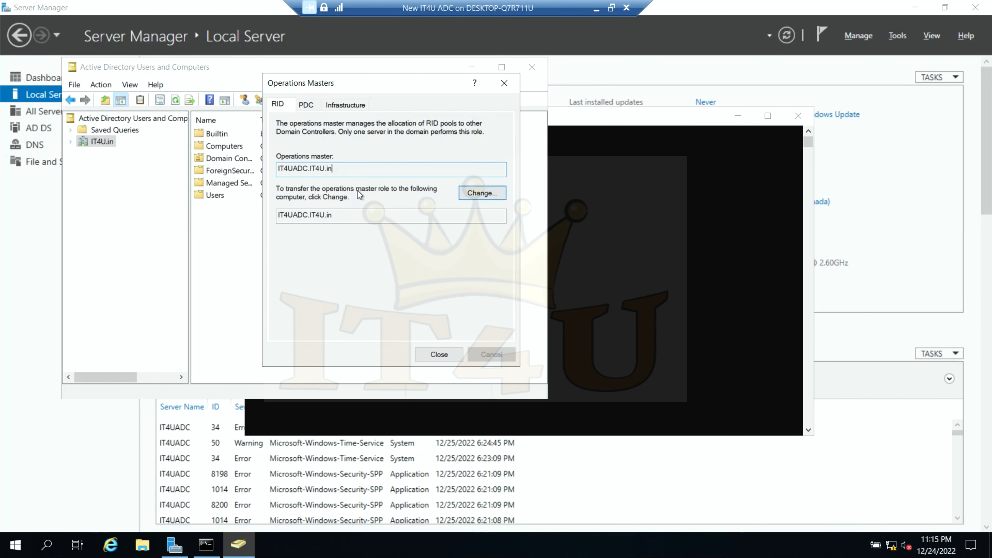
# - Switch to the New IT4U DC virtual machine and close its Operations Masters dialog
pyautogui.click(596, 9)
pyautogui.moveTo(744, 542)
pyautogui.click(787, 494)
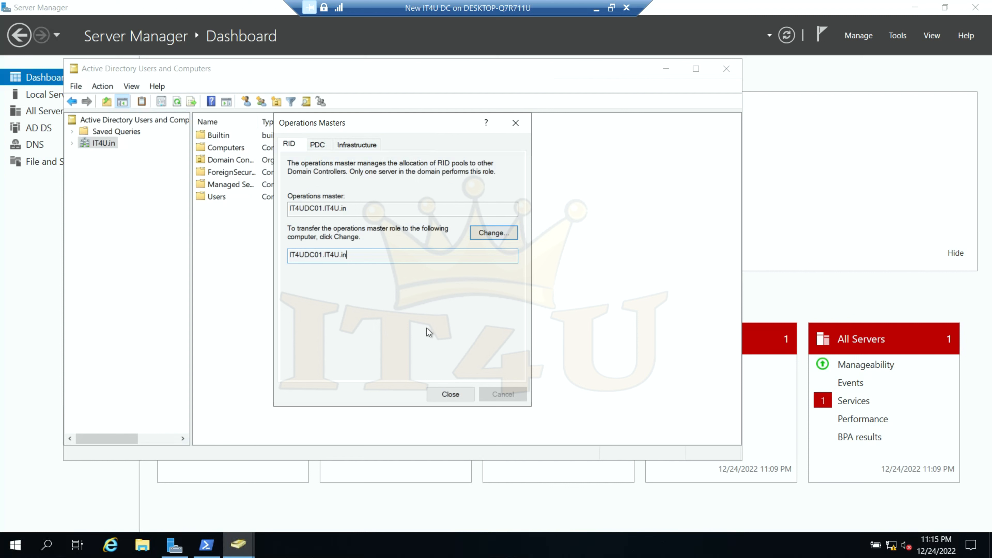
pyautogui.click(455, 394)
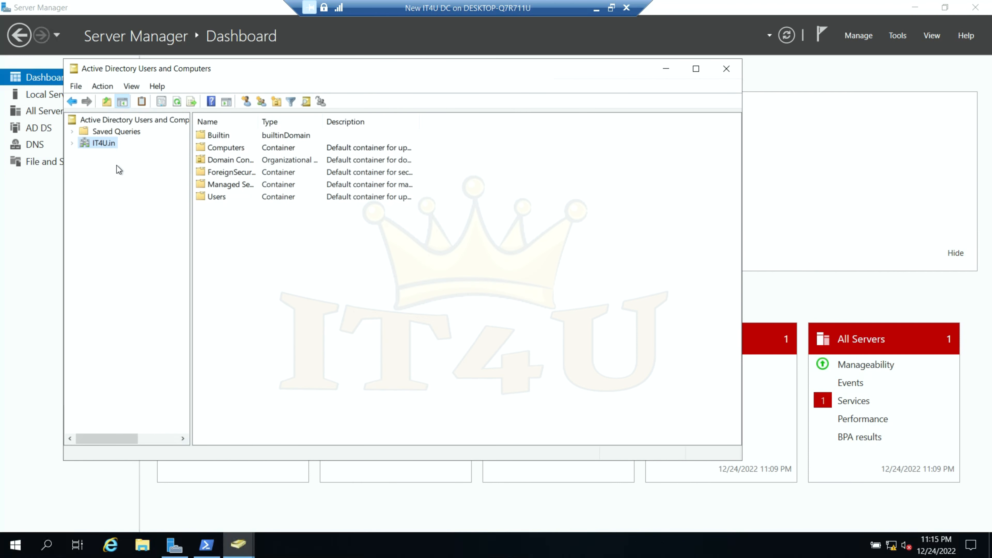
# - Connect the Active Directory Users and Computers console to the domain controller IT4UADC.IT4U.in
pyautogui.rightClick(116, 122)
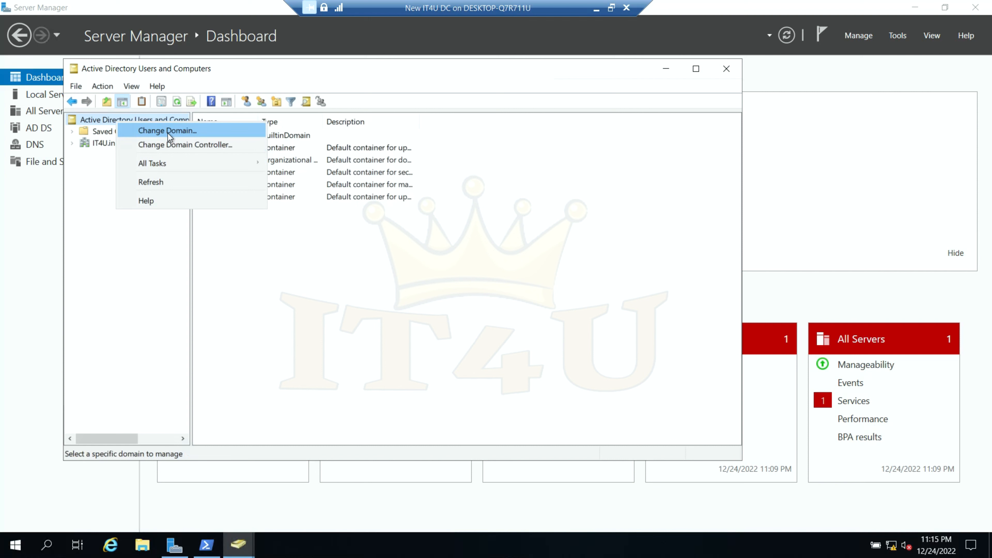
pyautogui.click(178, 147)
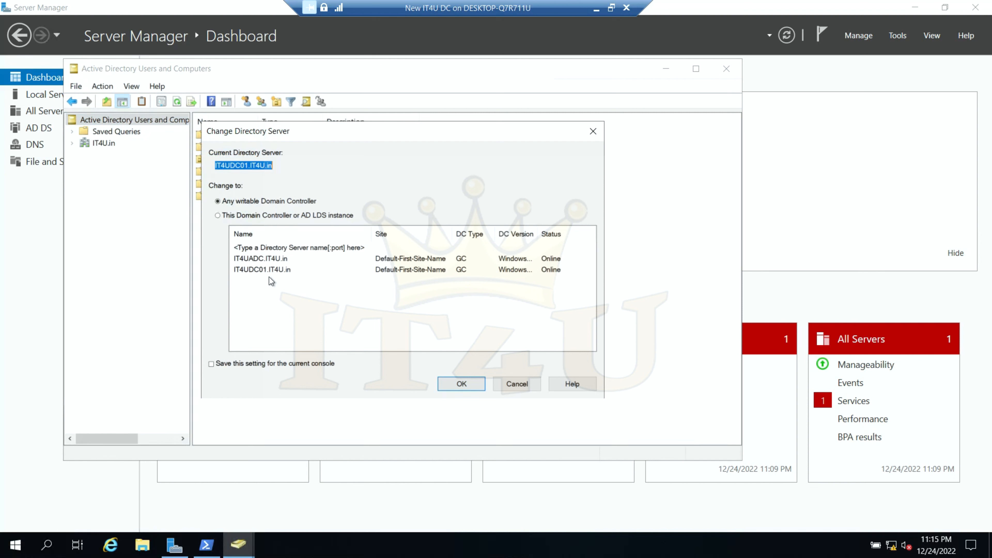
pyautogui.click(257, 272)
pyautogui.click(256, 261)
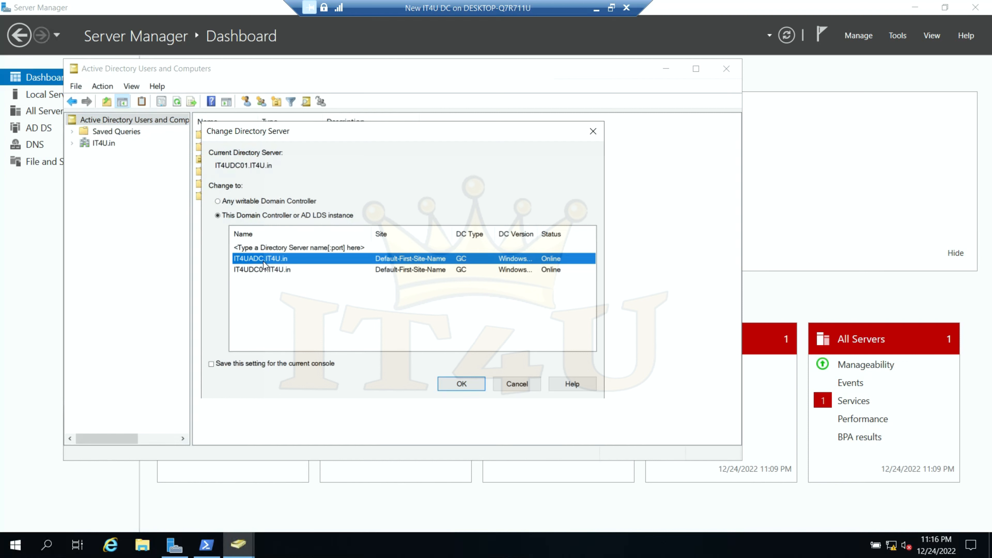
pyautogui.click(462, 385)
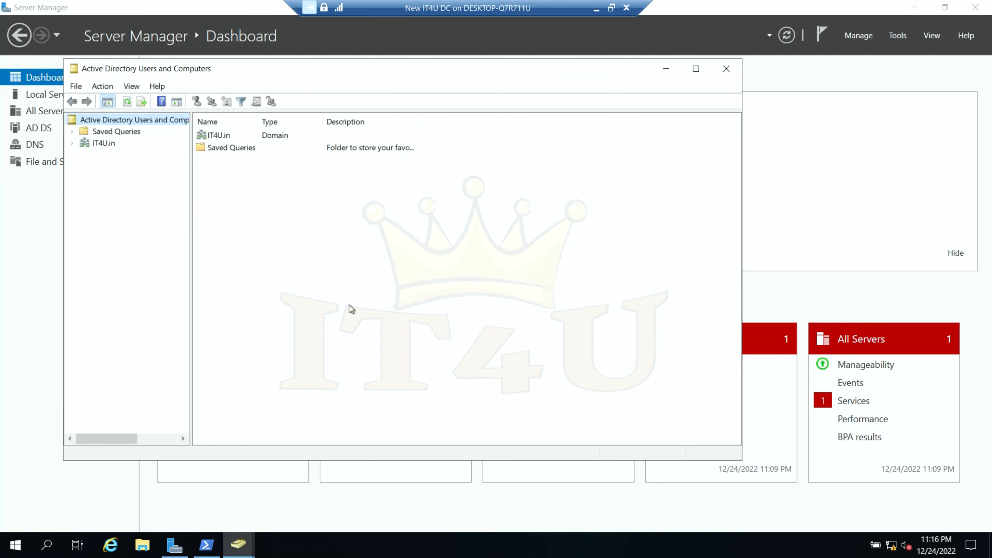
# - Open the operations masters of the IT4U.in domain and review the RID role's current master and transfer target
pyautogui.click(104, 143)
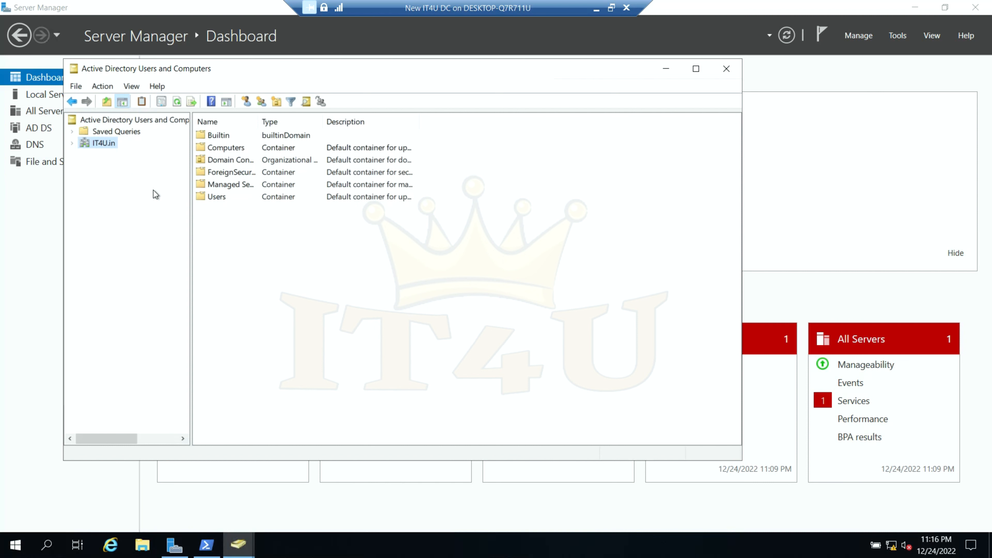
pyautogui.rightClick(103, 144)
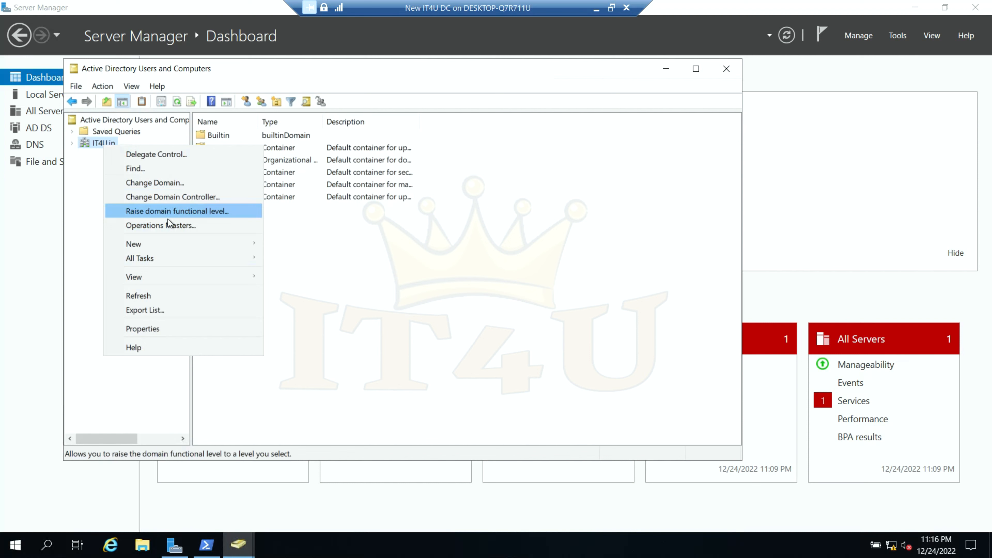
pyautogui.click(170, 226)
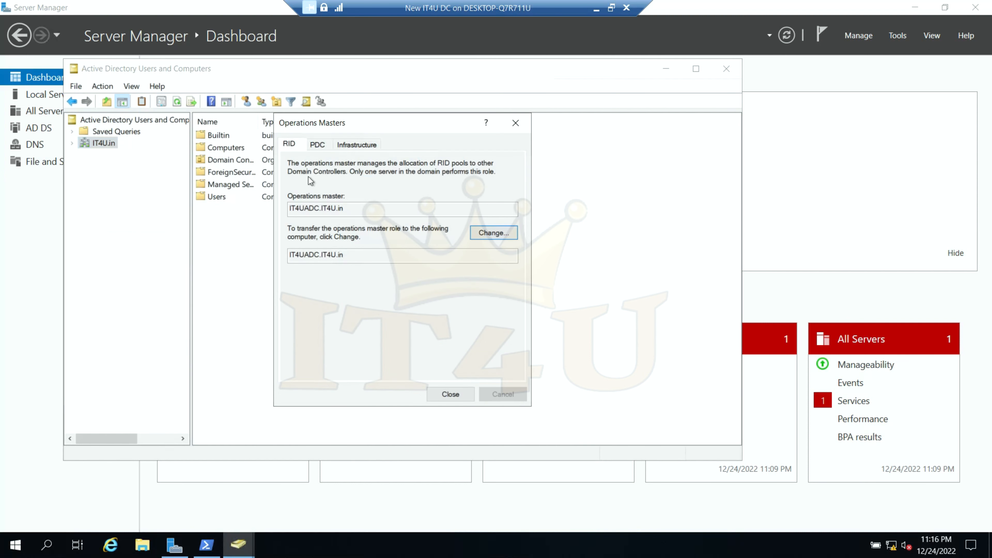
pyautogui.moveTo(357, 212); pyautogui.dragTo(235, 211)
pyautogui.moveTo(354, 257); pyautogui.dragTo(278, 257)
pyautogui.click(386, 254)
# - Check the current master and transfer target of the PDC role, and transfer the role to IT4UADC.IT4U.in
pyautogui.click(317, 144)
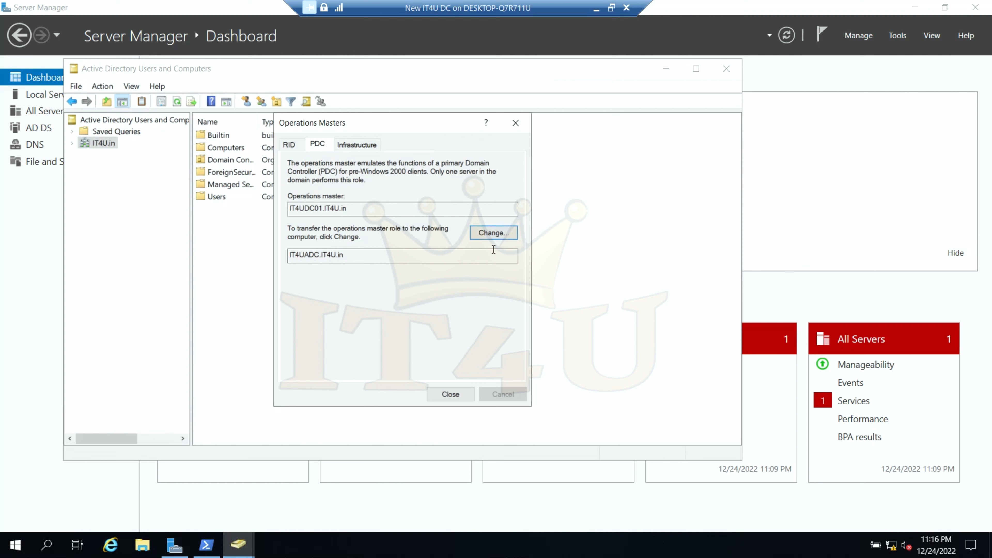
pyautogui.moveTo(359, 209); pyautogui.dragTo(240, 208)
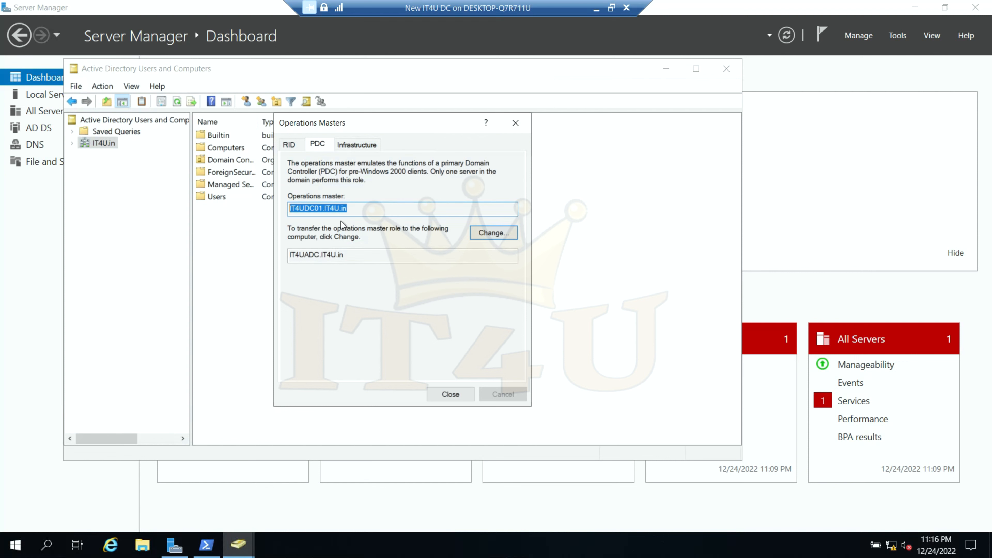
pyautogui.click(365, 210)
pyautogui.click(368, 253)
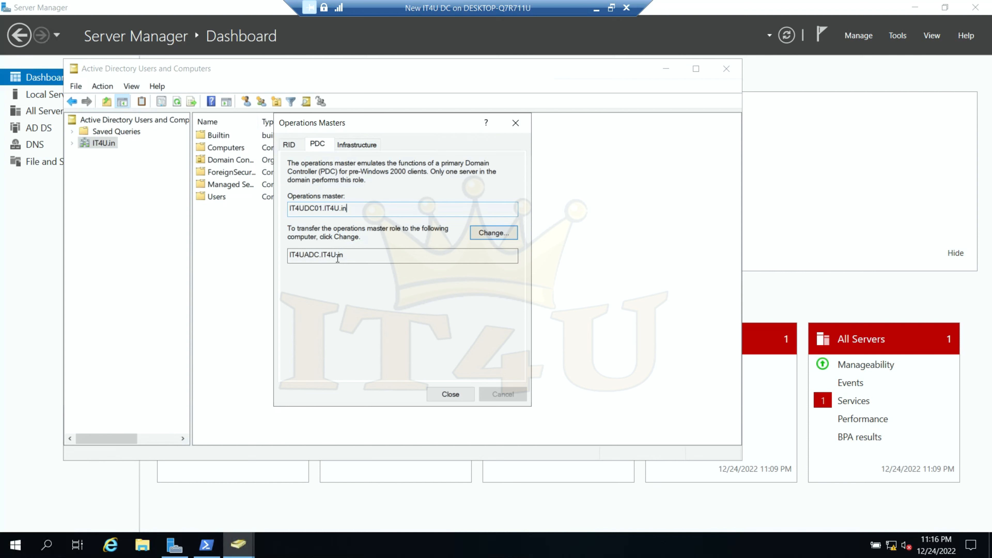
pyautogui.moveTo(371, 254); pyautogui.dragTo(242, 256)
pyautogui.click(351, 255)
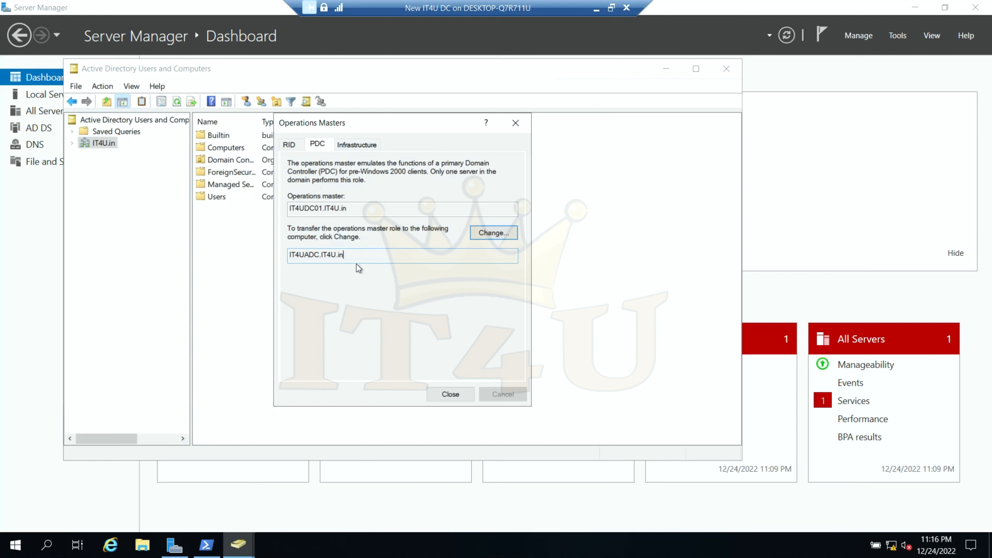
pyautogui.click(510, 232)
pyautogui.click(517, 356)
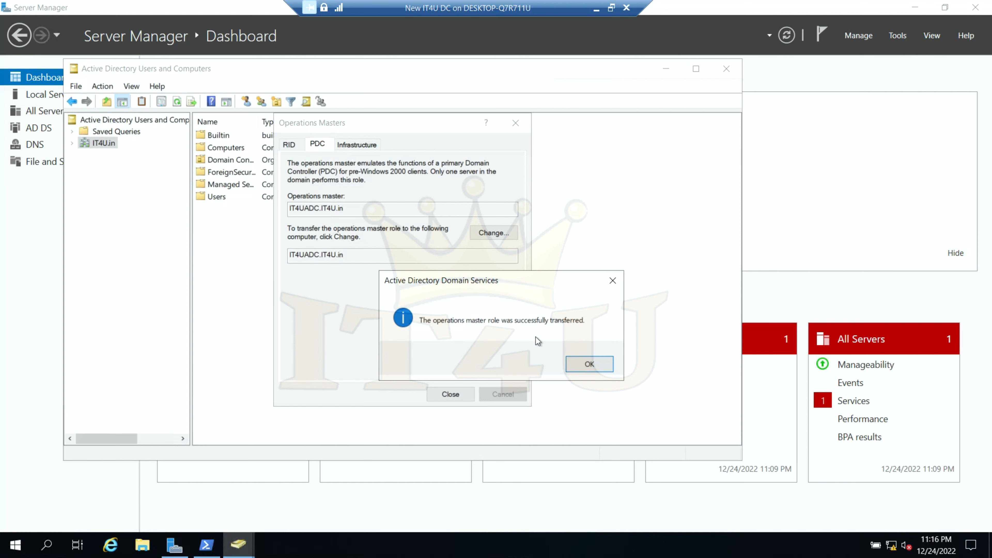
pyautogui.click(591, 364)
# - Transfer the Infrastructure operations master role to IT4UADC.IT4U.in, recheck the RID role, and close the Operations Masters dialog
pyautogui.click(359, 147)
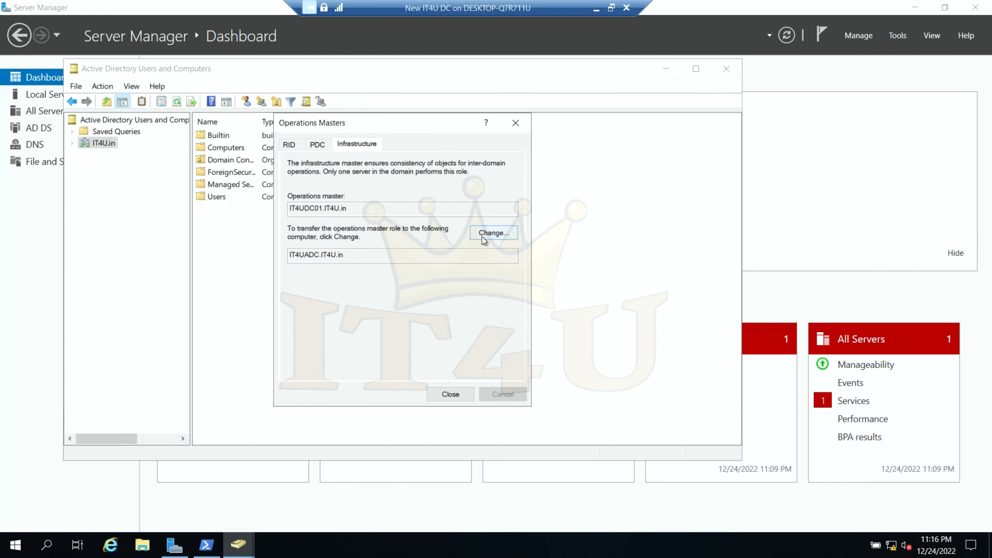
pyautogui.click(496, 234)
pyautogui.click(546, 364)
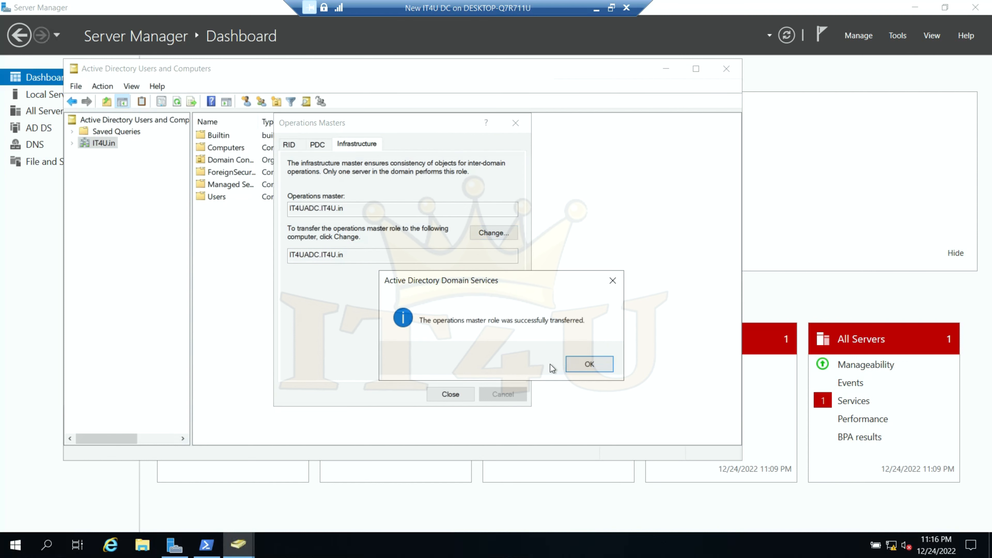
pyautogui.click(571, 368)
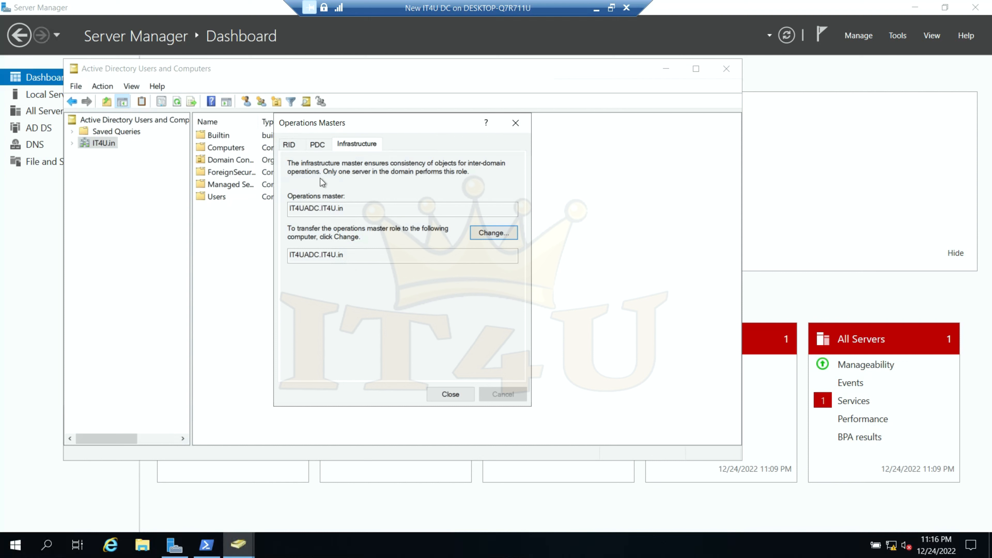
pyautogui.click(291, 145)
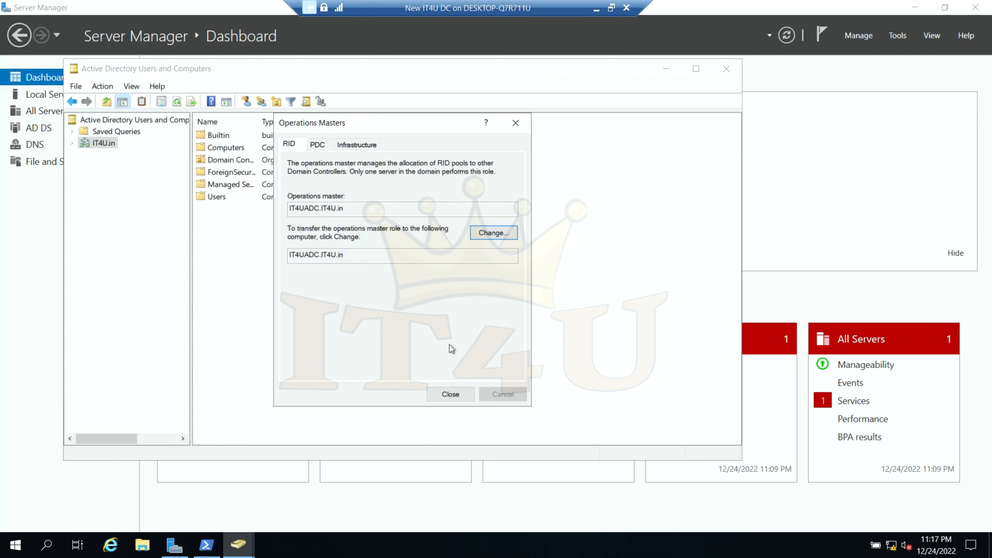
pyautogui.click(450, 394)
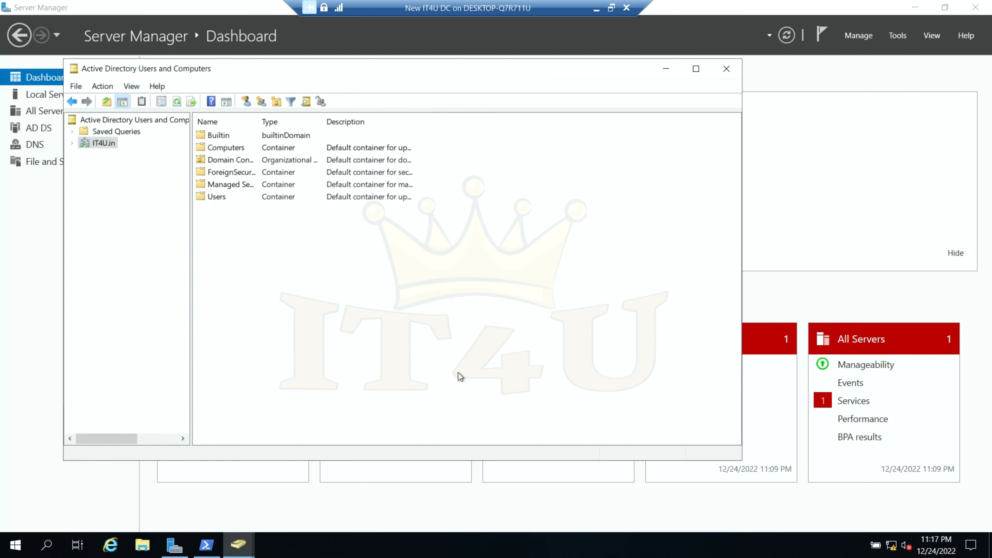
# - Open a command prompt and run netdom query fsmo to list the FSMO role holders
pyautogui.press('super+r')
pyautogui.write('cmd')
pyautogui.press('Return')
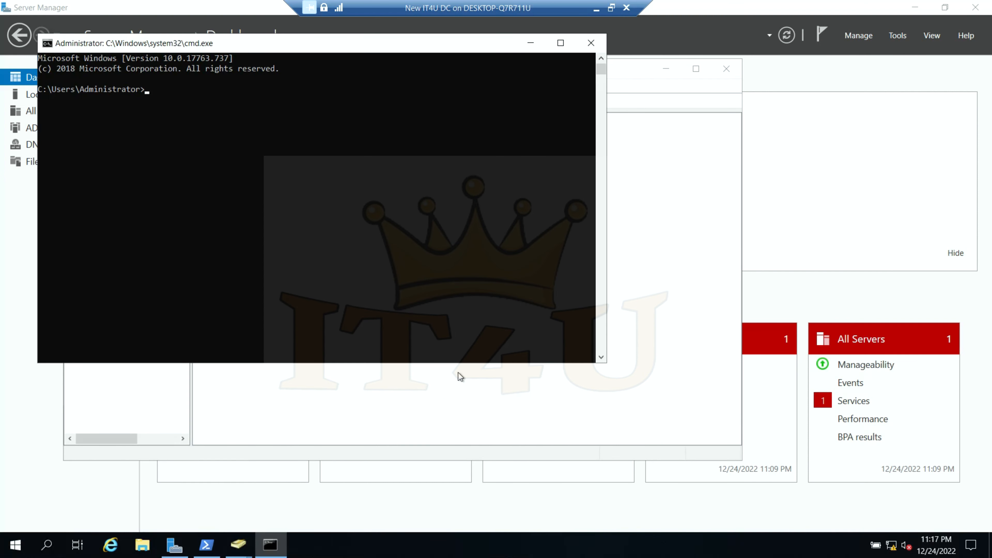
pyautogui.write('netdom query fsmo')
pyautogui.press('Return')
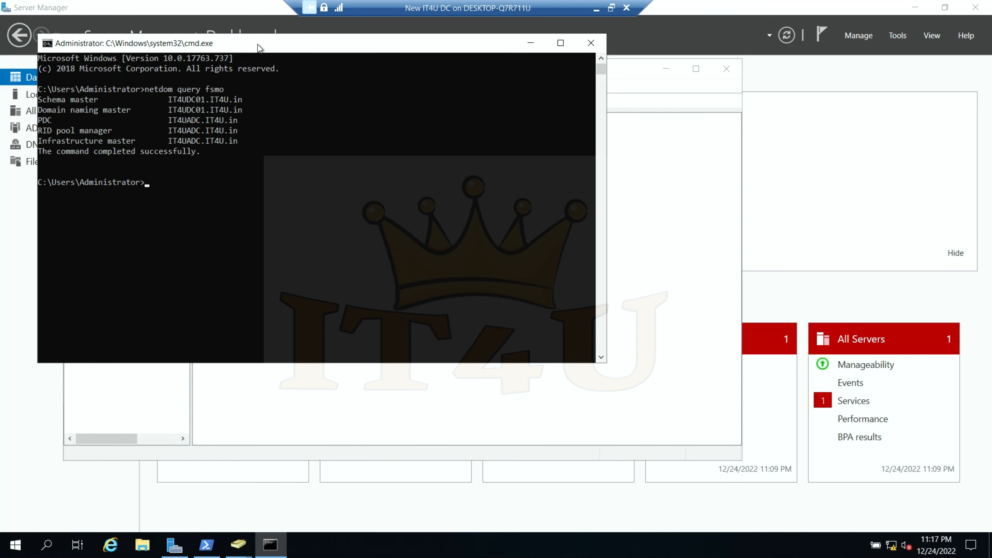
# - Examine the holders of the three domain-level roles and of the schema and domain naming masters in the netdom output
pyautogui.moveTo(258, 47); pyautogui.dragTo(432, 130)
pyautogui.moveTo(425, 234); pyautogui.dragTo(247, 206)
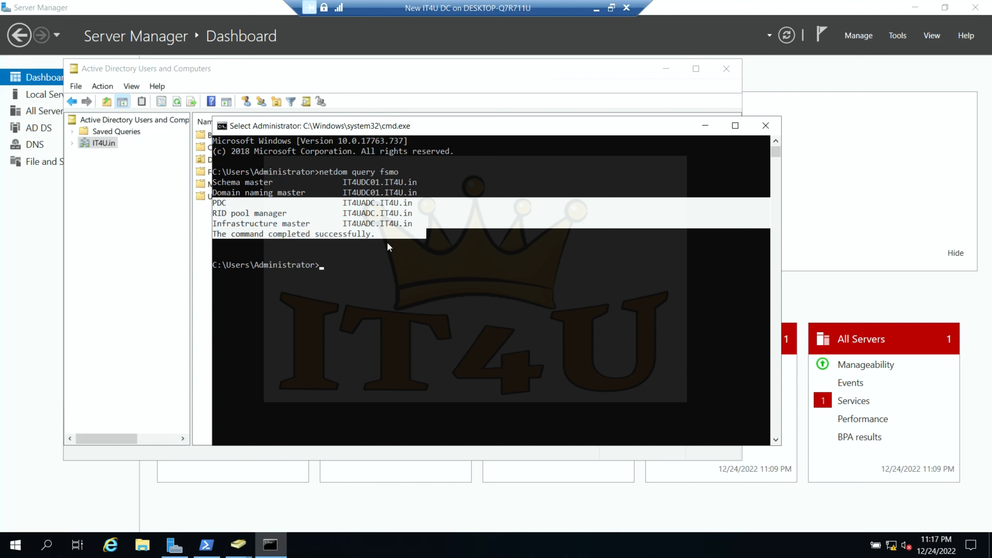
pyautogui.click(426, 194)
pyautogui.moveTo(377, 192); pyautogui.dragTo(233, 189)
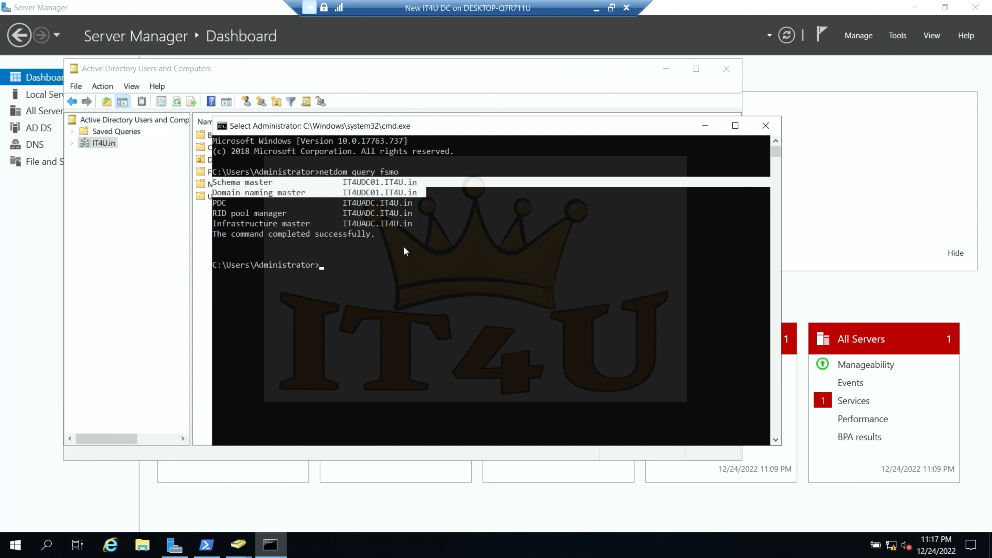
# - Close Active Directory Users and Computers and open Active Directory Domains and Trusts from Server Manager
pyautogui.click(176, 243)
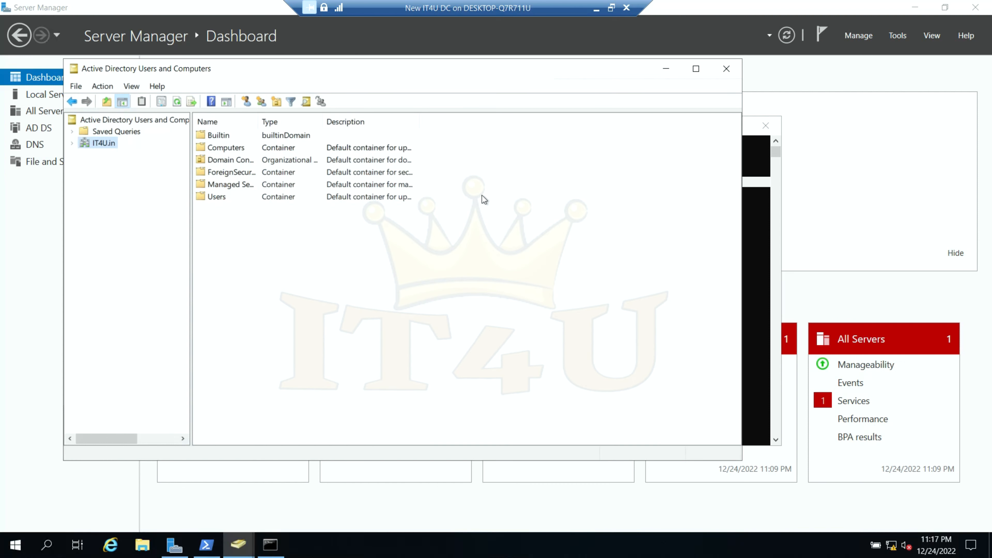
pyautogui.click(727, 71)
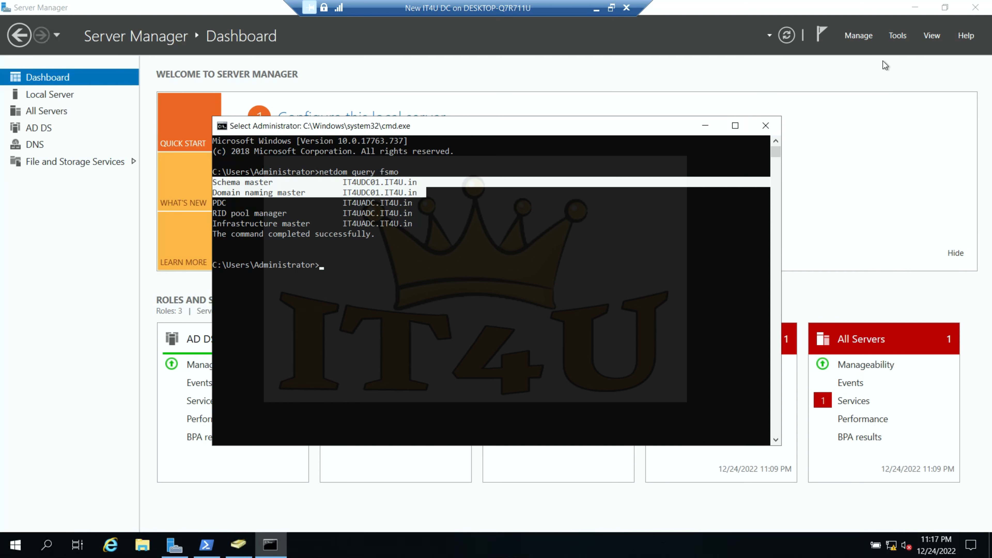
pyautogui.click(900, 37)
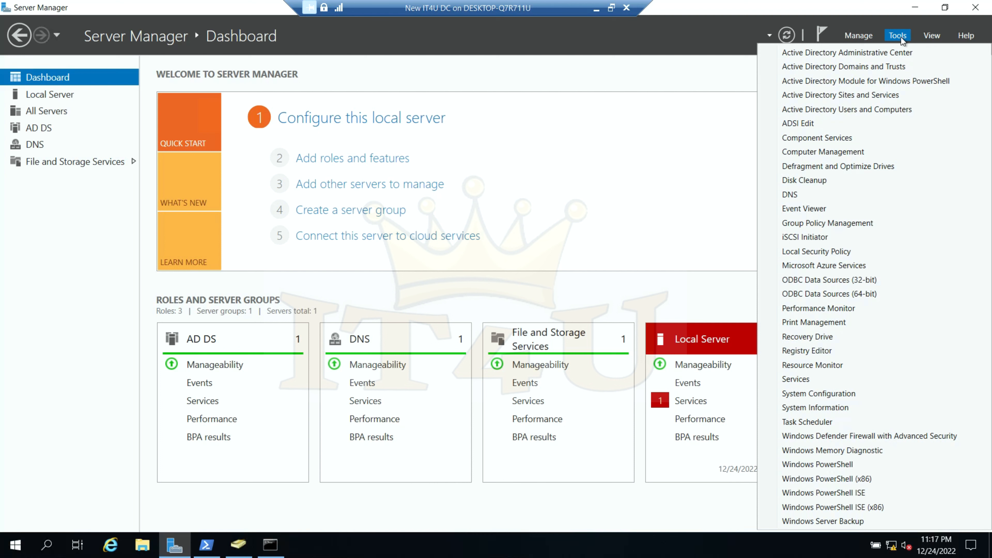
pyautogui.click(853, 68)
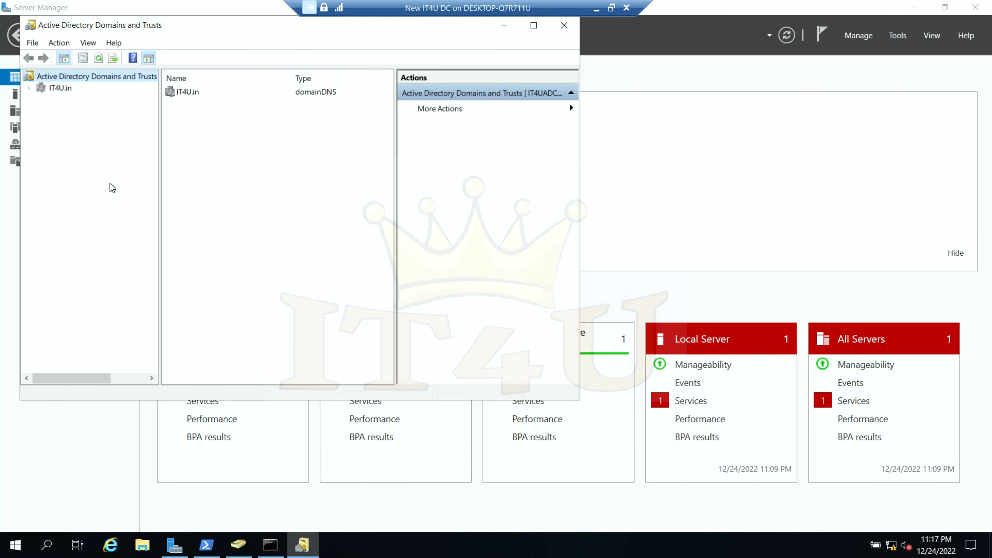
# - Open the Operations Master dialog for Active Directory Domains and Trusts and review the domain naming master and transfer target
pyautogui.rightClick(79, 77)
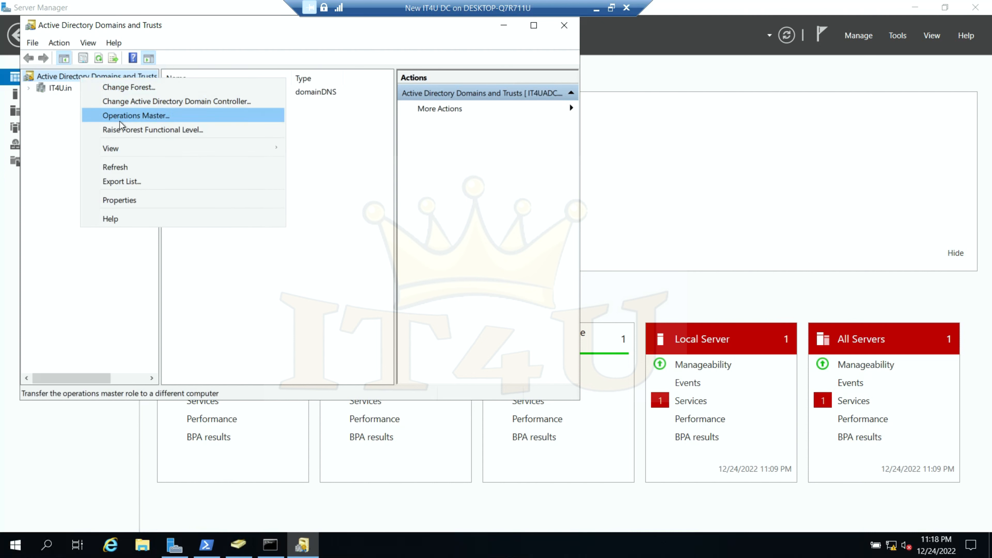
pyautogui.click(155, 118)
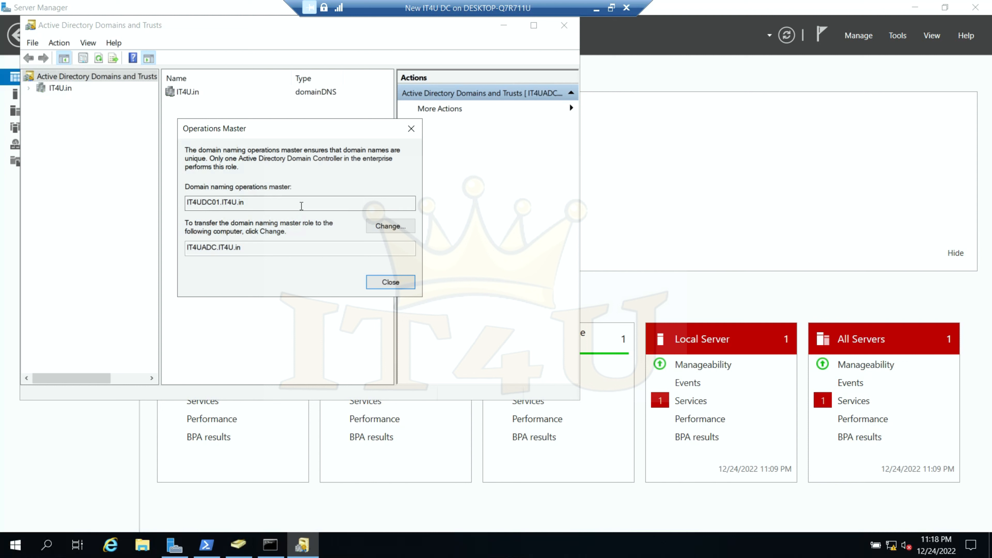
pyautogui.click(280, 206)
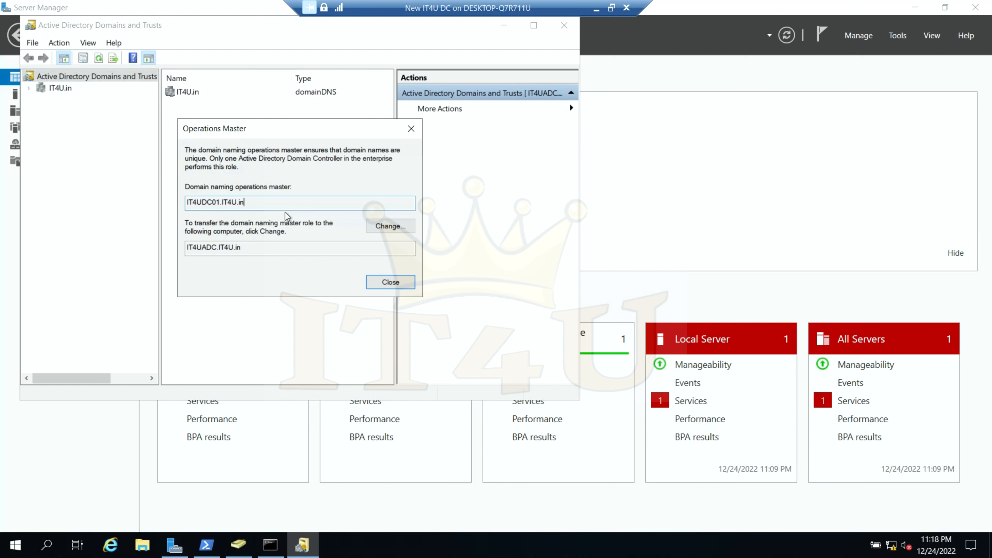
pyautogui.click(245, 247)
pyautogui.doubleClick(243, 248)
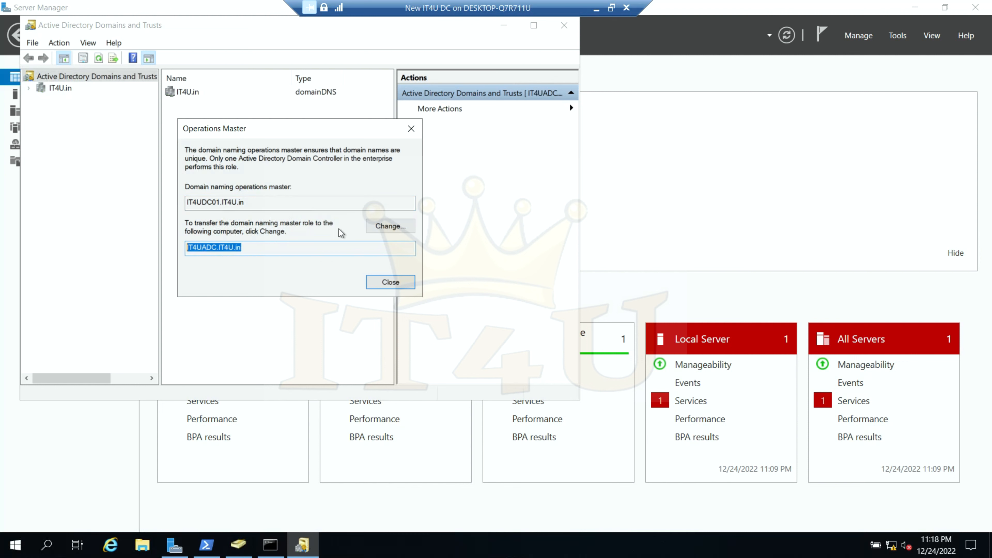
pyautogui.click(290, 248)
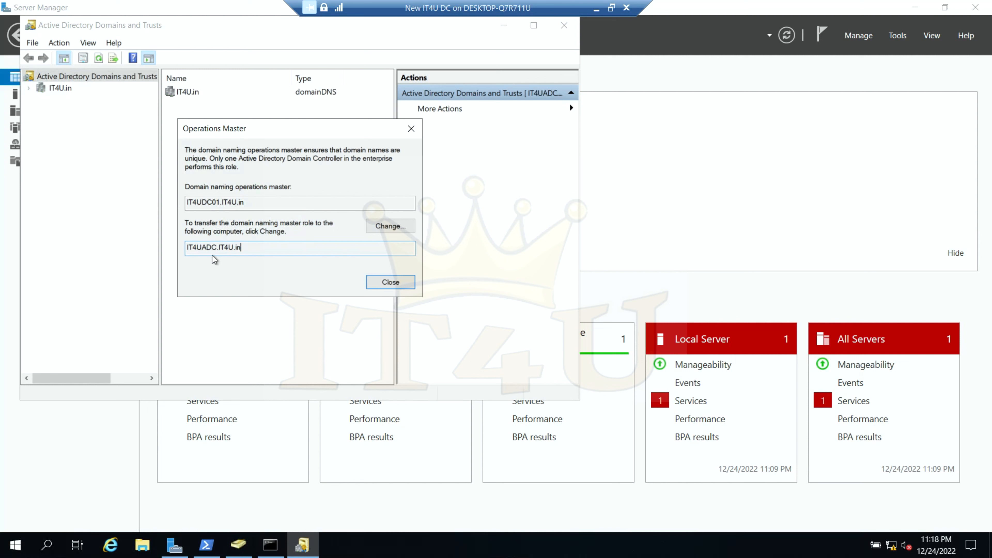
# - Transfer the domain naming master role to IT4UADC.IT4U.in, check the listed master, and close the Operations Master dialog
pyautogui.click(394, 226)
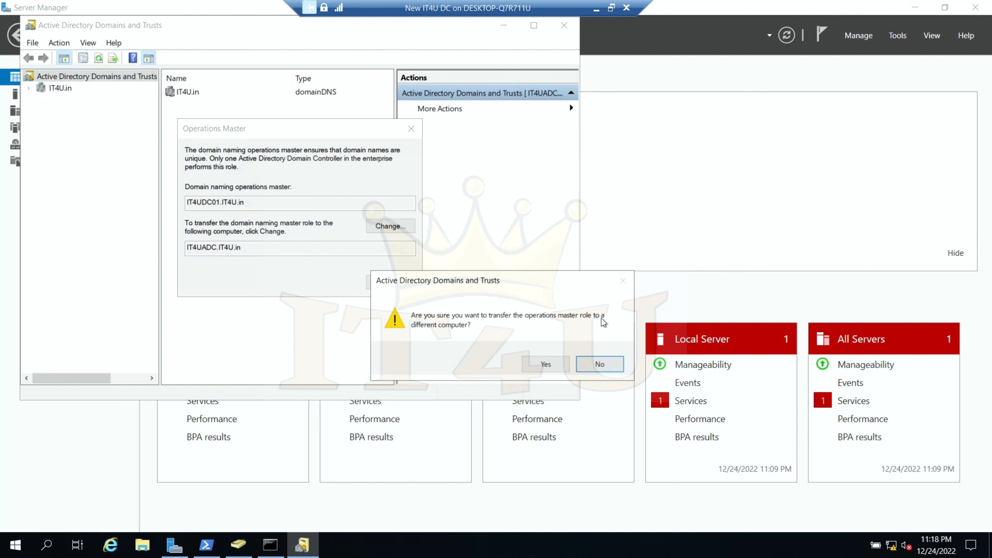
pyautogui.click(545, 363)
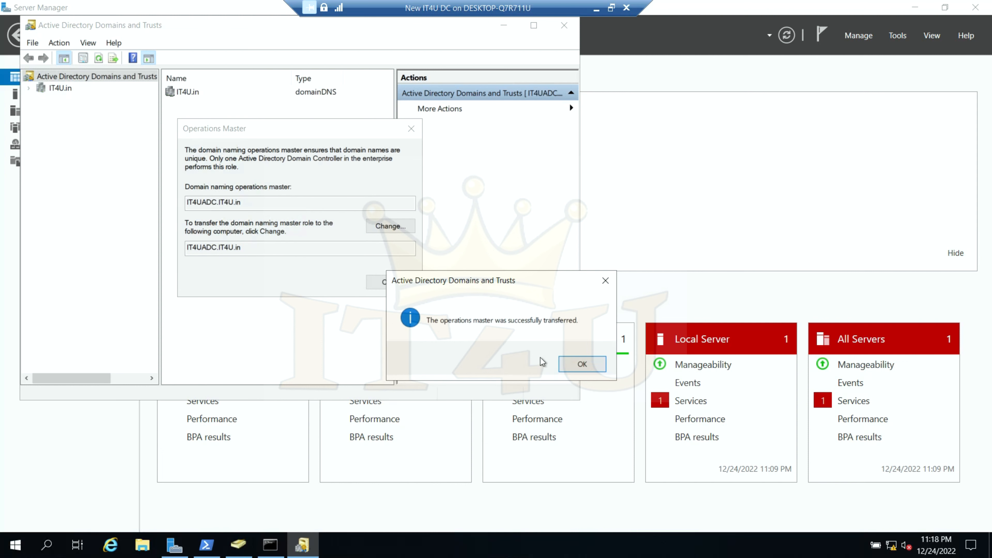
pyautogui.click(562, 363)
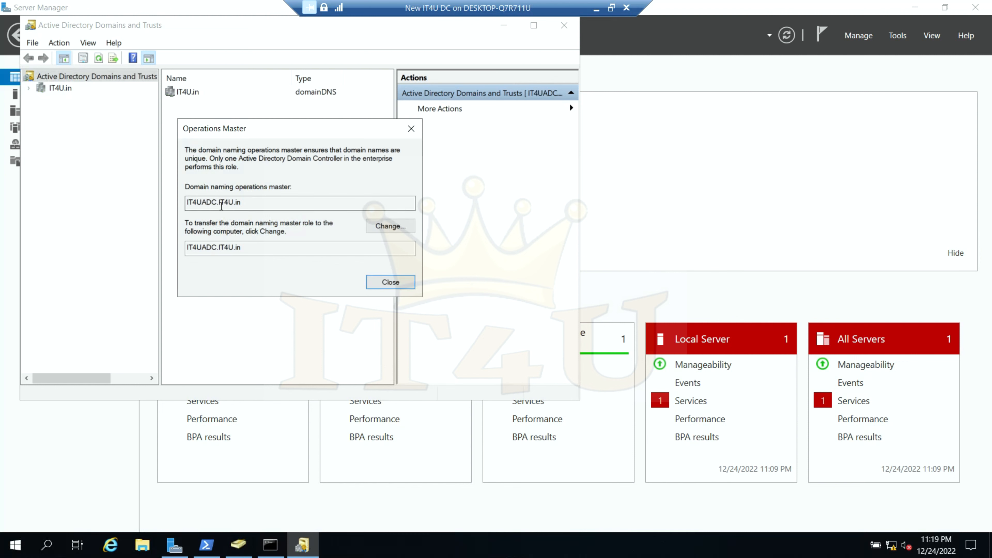
pyautogui.doubleClick(241, 204)
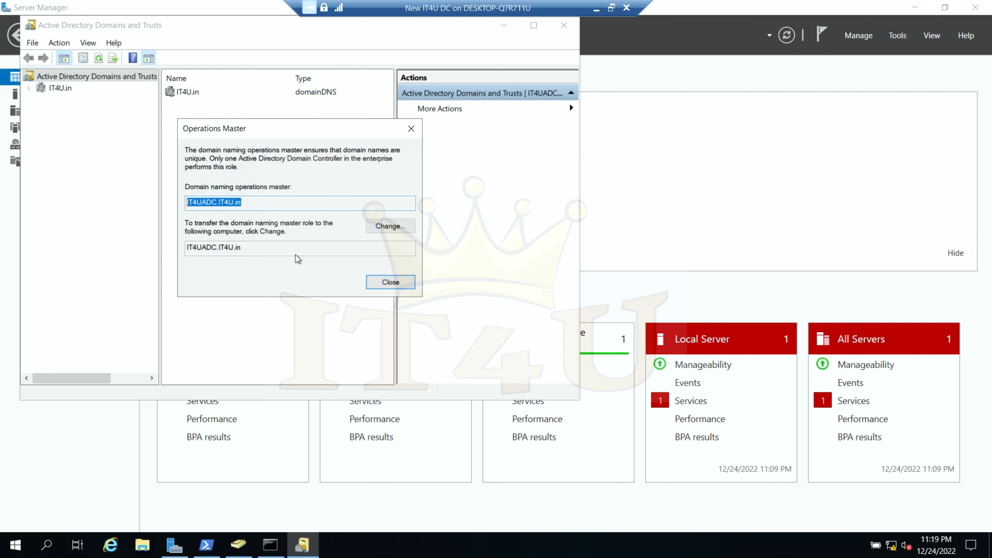
pyautogui.click(389, 284)
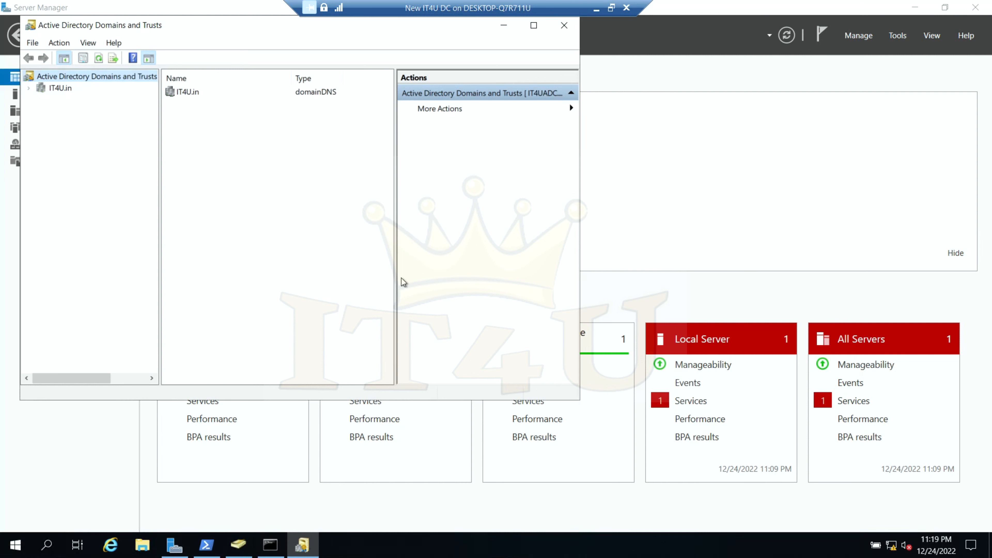
# - Rerun netdom query fsmo in Command Prompt and check the holders of the domain naming master and schema master roles
pyautogui.click(270, 545)
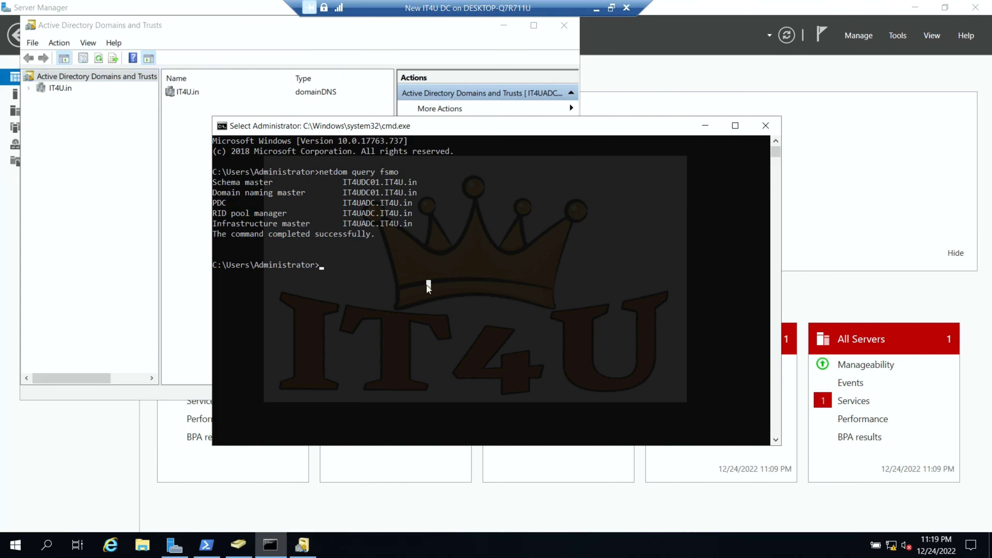
pyautogui.press('Up')
pyautogui.press('Return')
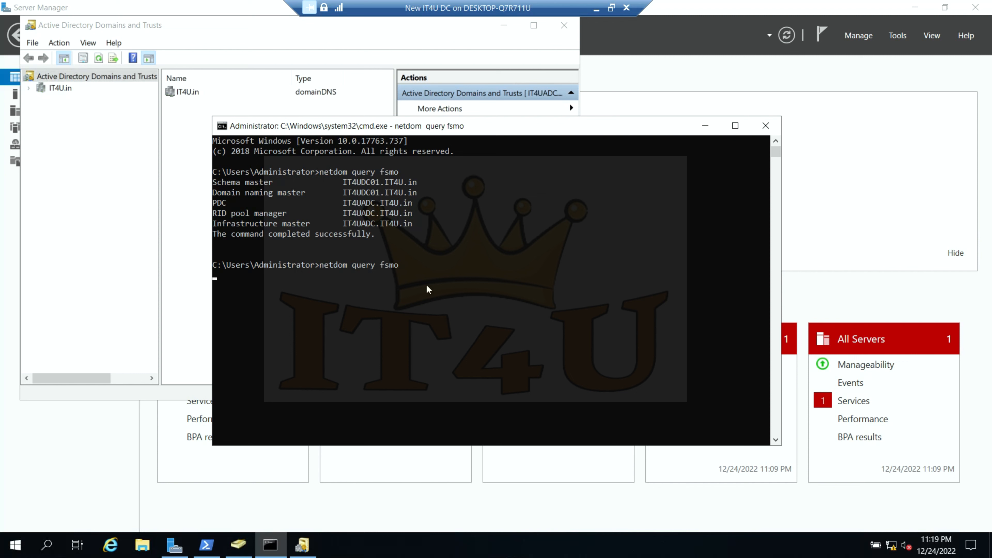
pyautogui.click(420, 285)
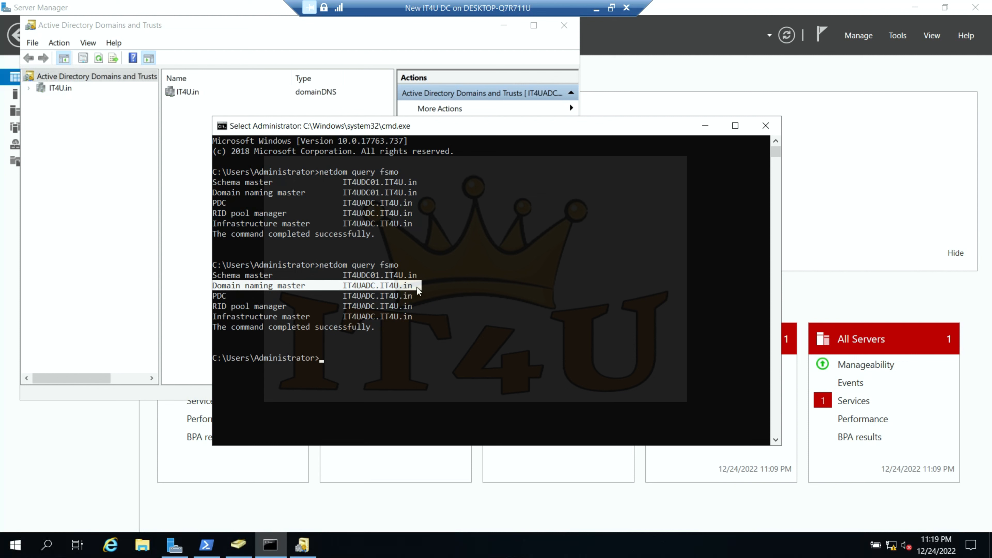
pyautogui.moveTo(421, 272); pyautogui.dragTo(213, 276)
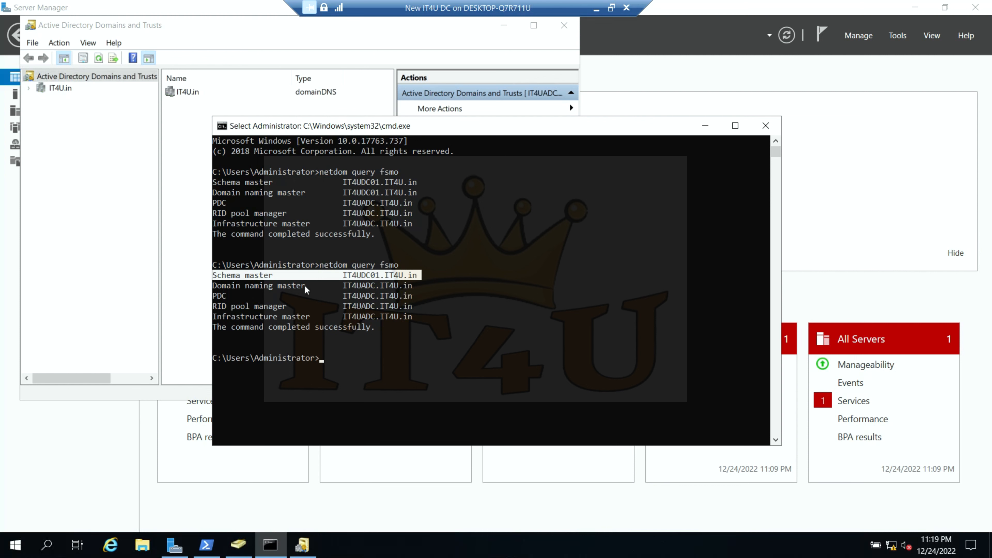
pyautogui.click(431, 275)
# - Launch mmc to get an empty console and open its Add or Remove Snap-ins dialog
pyautogui.click(558, 31)
pyautogui.press('super+r')
pyautogui.write('mmc')
pyautogui.press('Return')
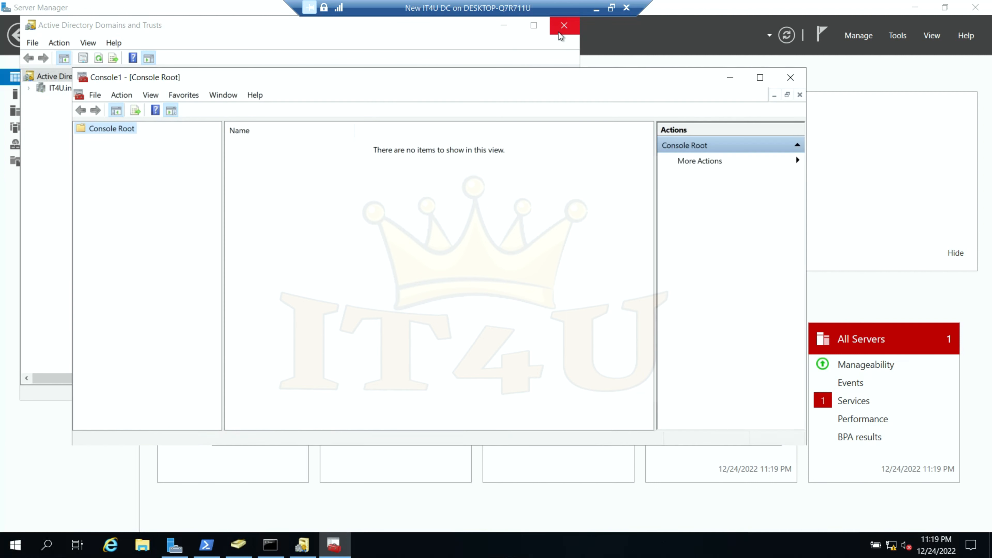
pyautogui.click(96, 96)
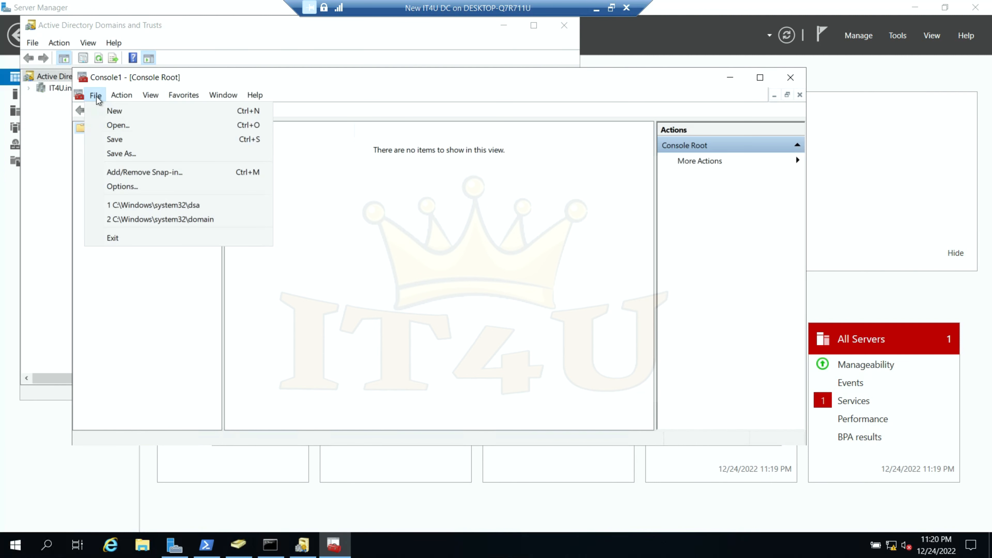
pyautogui.click(163, 173)
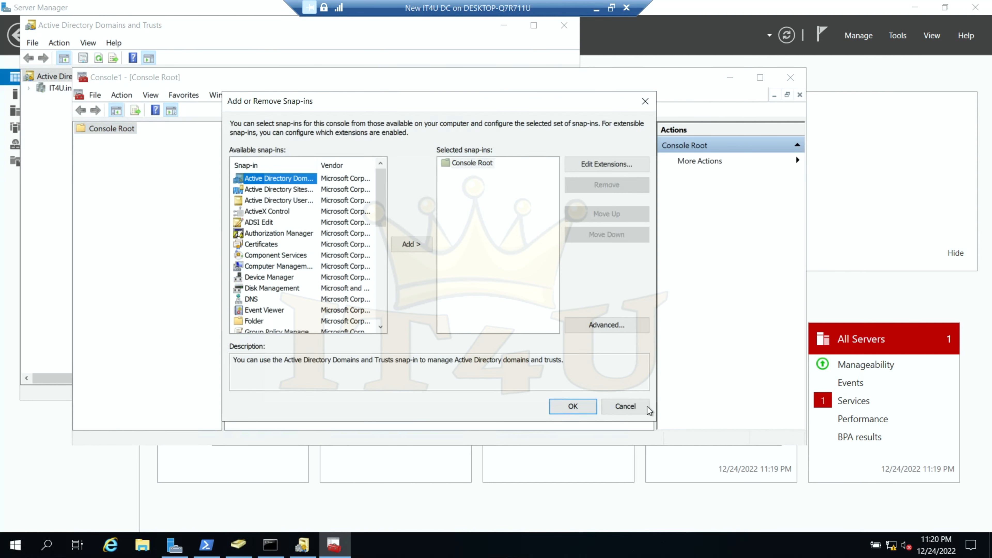
# - Look through the available snap-ins for an Active Directory Schema entry and cancel the dialog without adding anything
pyautogui.moveTo(450, 102); pyautogui.dragTo(460, 101)
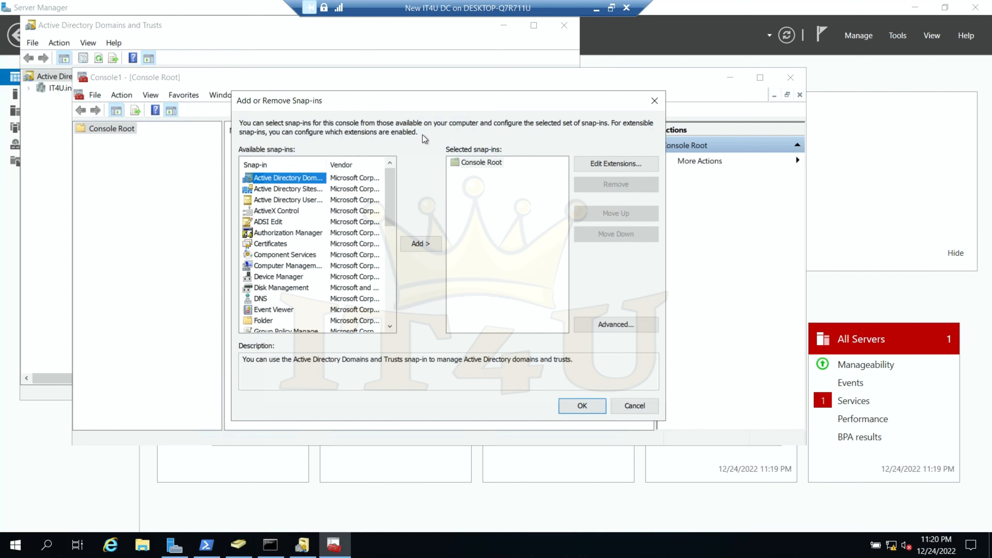
pyautogui.click(279, 200)
pyautogui.click(279, 189)
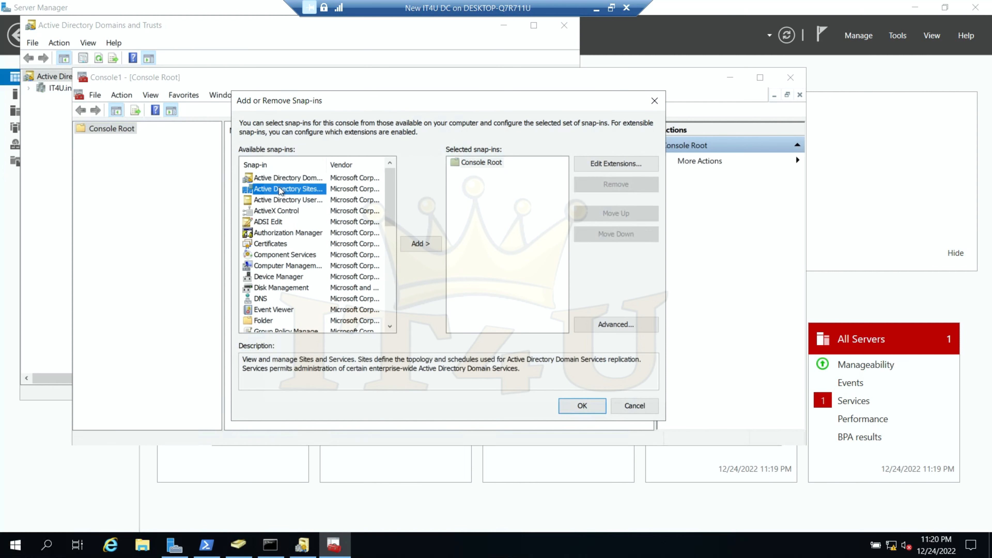
pyautogui.click(290, 211)
pyautogui.click(280, 200)
pyautogui.click(284, 181)
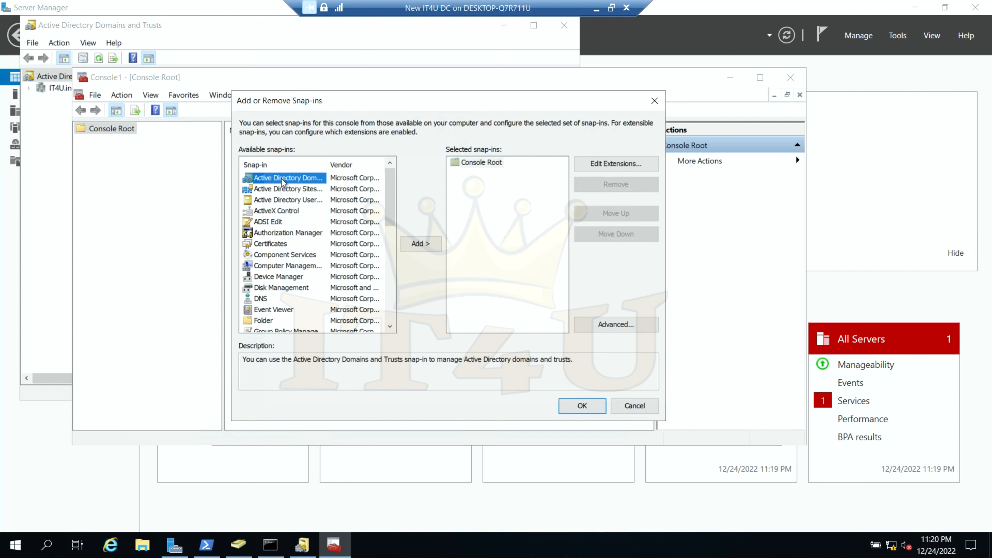
pyautogui.scroll(-1, 288, 216)
pyautogui.scroll(1, 287, 216)
pyautogui.click(627, 406)
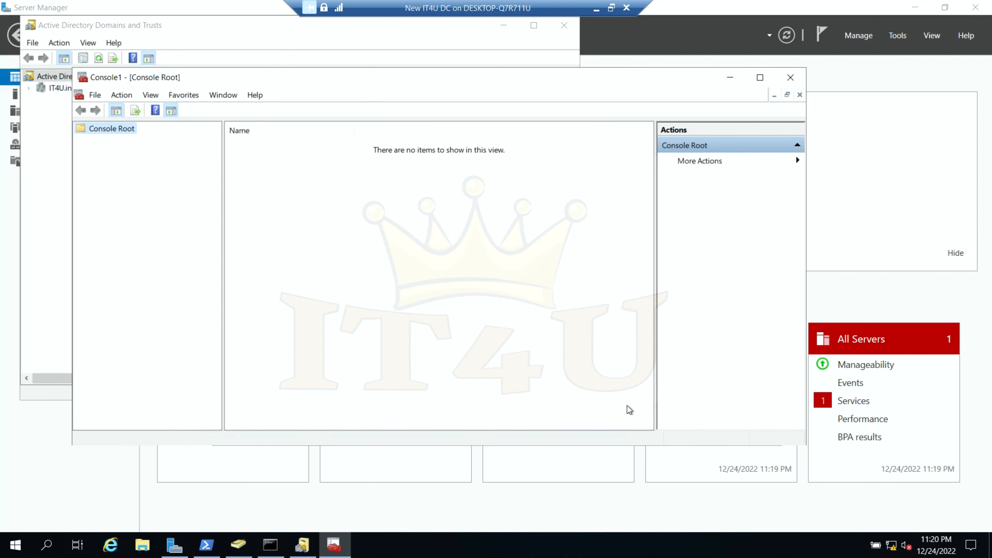
# - Register the schema management library with regsvr32 schmmgmt.dll in a new Command Prompt, acknowledge the result, and close that window
pyautogui.press('super+r')
pyautogui.write('cmd')
pyautogui.press('Return')
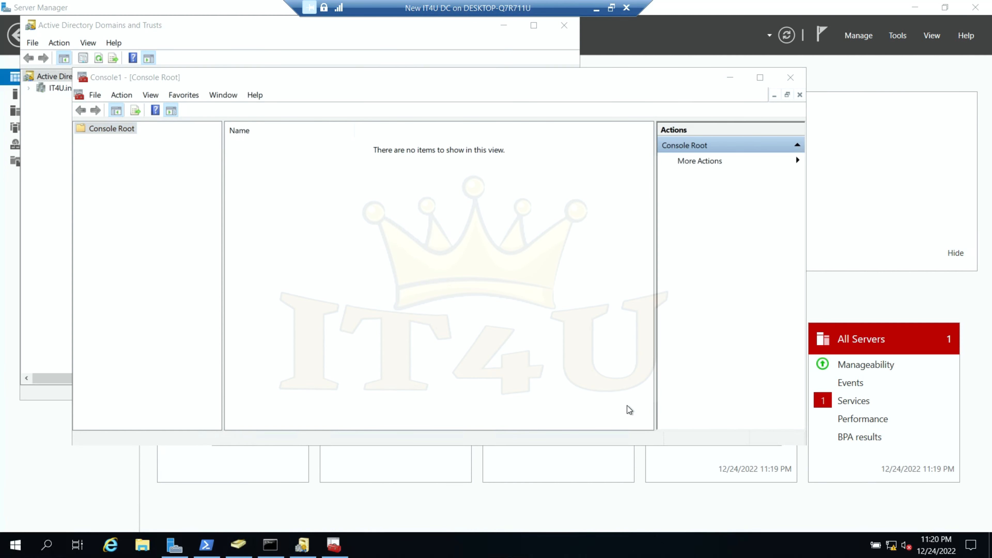
pyautogui.write('re')
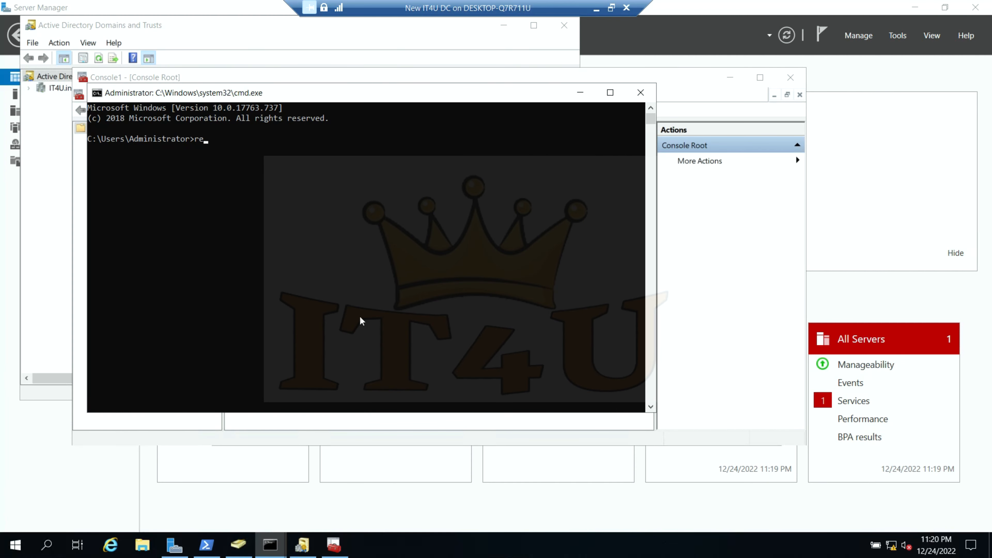
pyautogui.write('gsvr32 schmmgmt.dll')
pyautogui.press('Return')
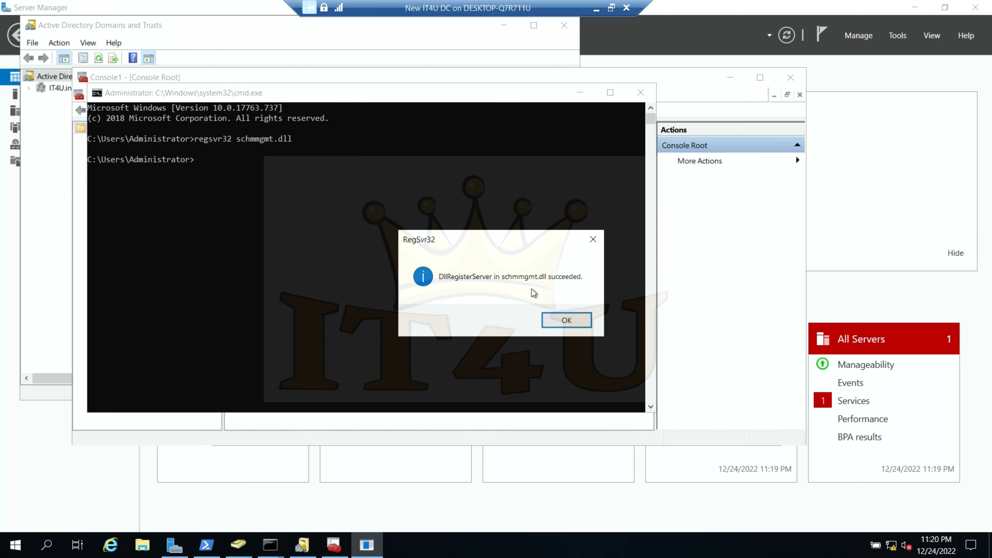
pyautogui.click(569, 322)
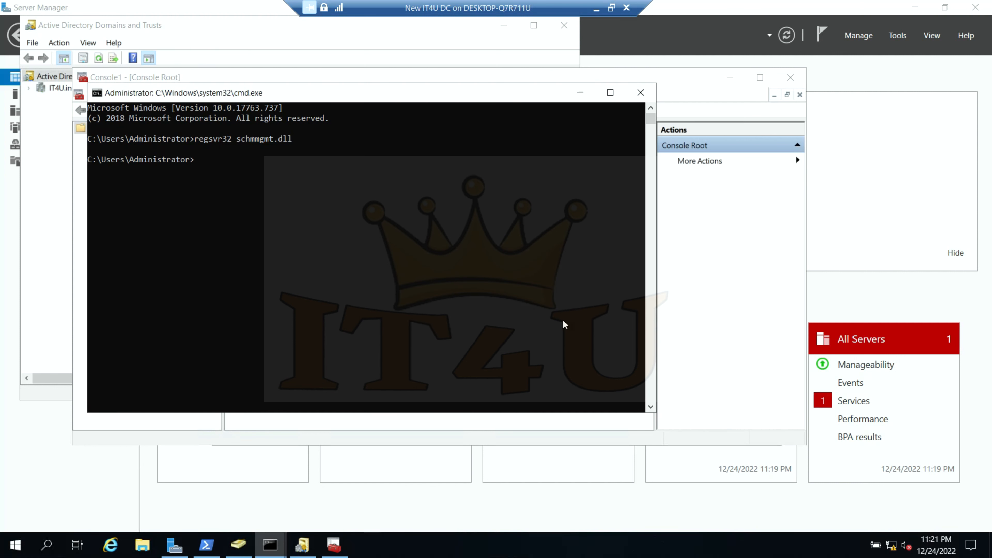
pyautogui.click(639, 94)
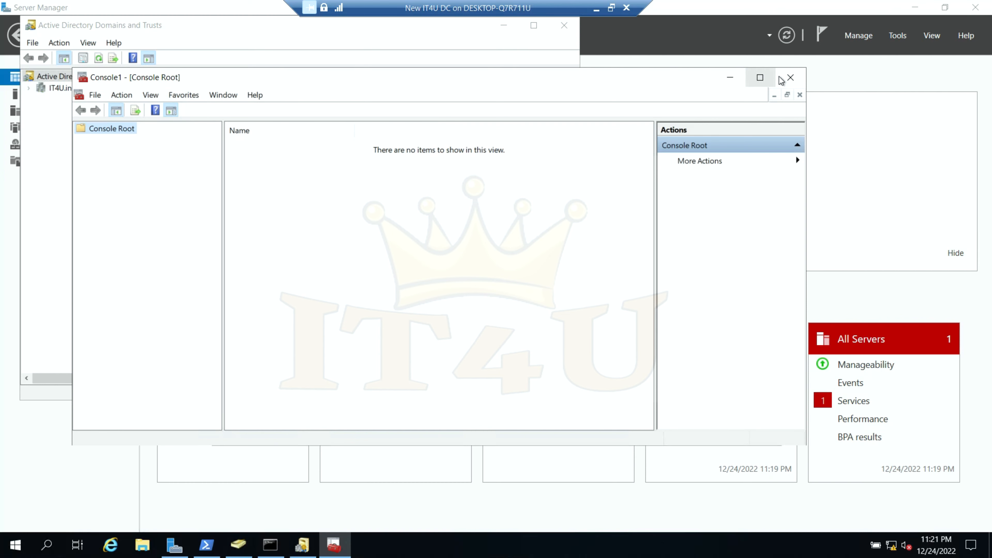
# - Close the empty console and launch a fresh mmc console
pyautogui.click(789, 77)
pyautogui.press('super+r')
pyautogui.write('m')
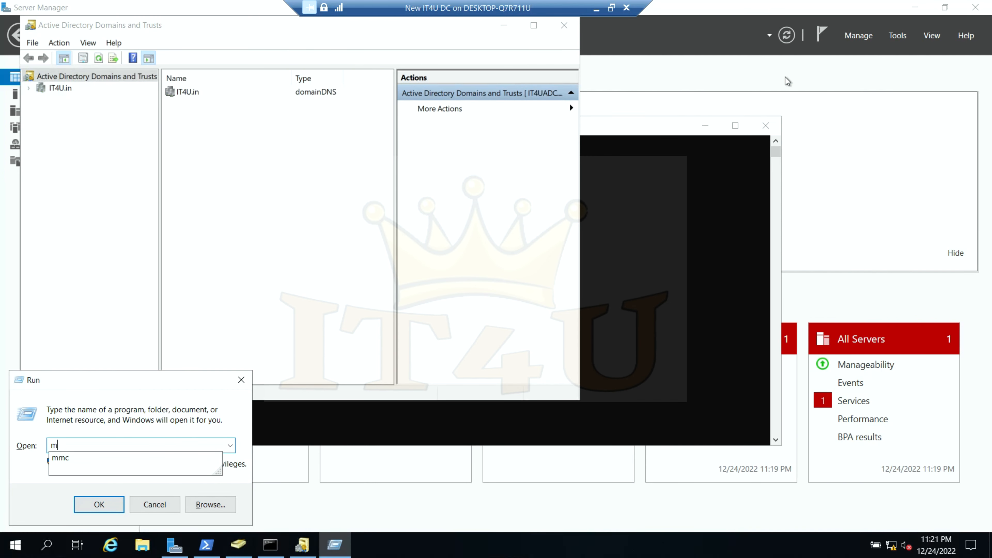
pyautogui.write('mc')
pyautogui.press('Return')
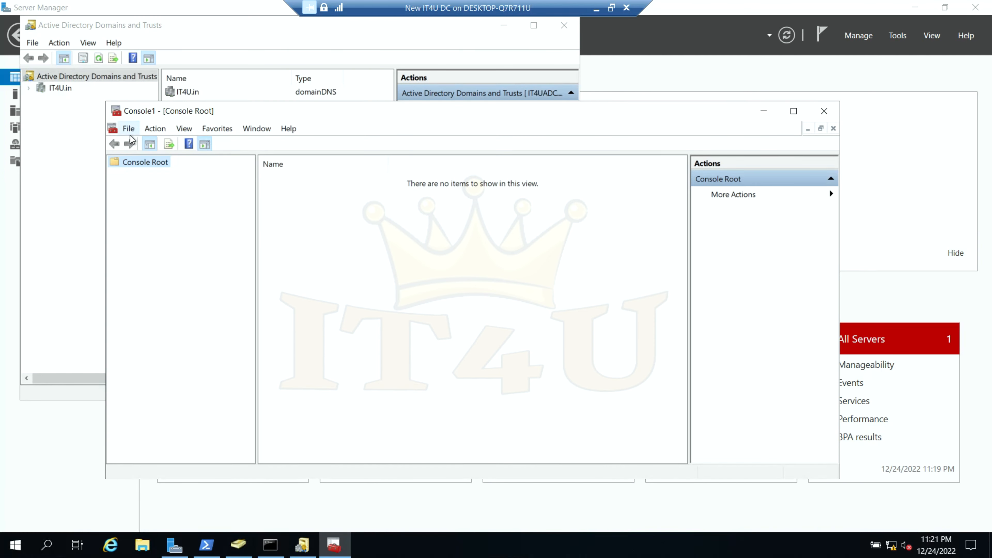
# - Add the Active Directory Schema snap-in to the console root
pyautogui.click(129, 129)
pyautogui.click(178, 206)
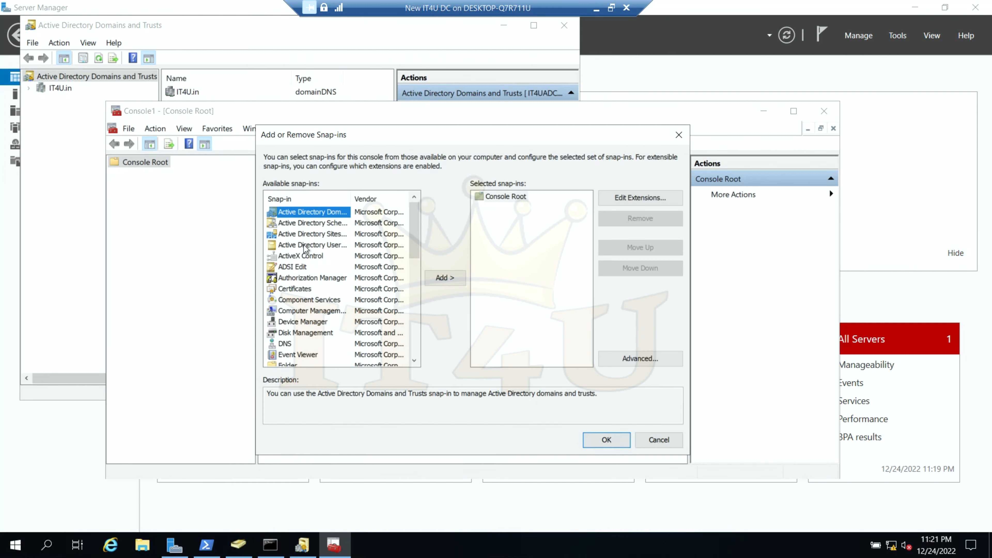
pyautogui.moveTo(350, 201); pyautogui.dragTo(374, 201)
pyautogui.click(313, 223)
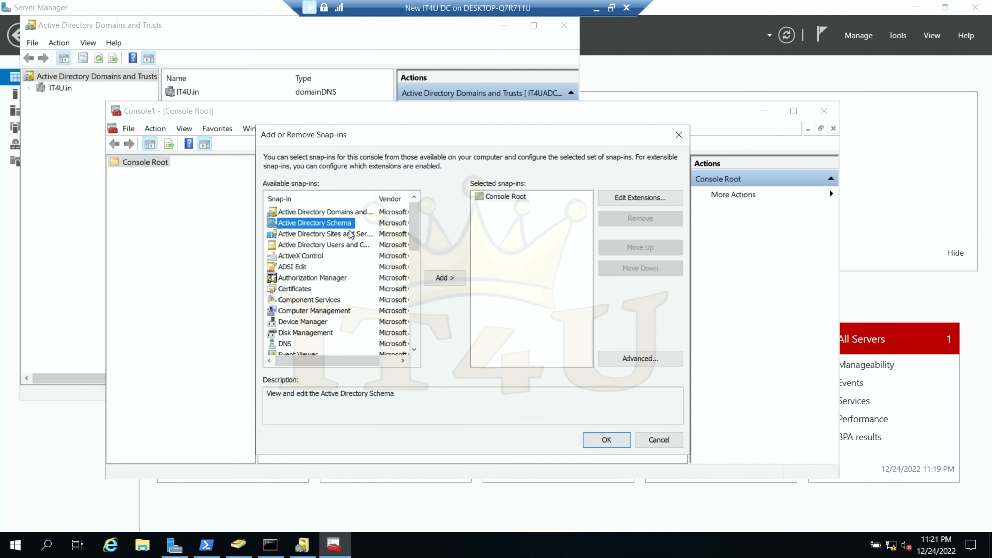
pyautogui.click(441, 278)
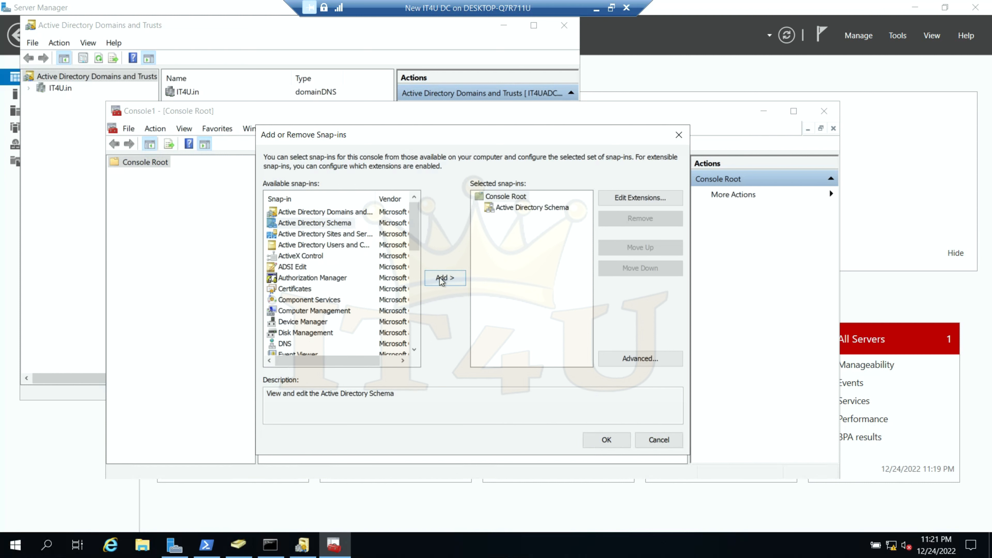
pyautogui.click(609, 438)
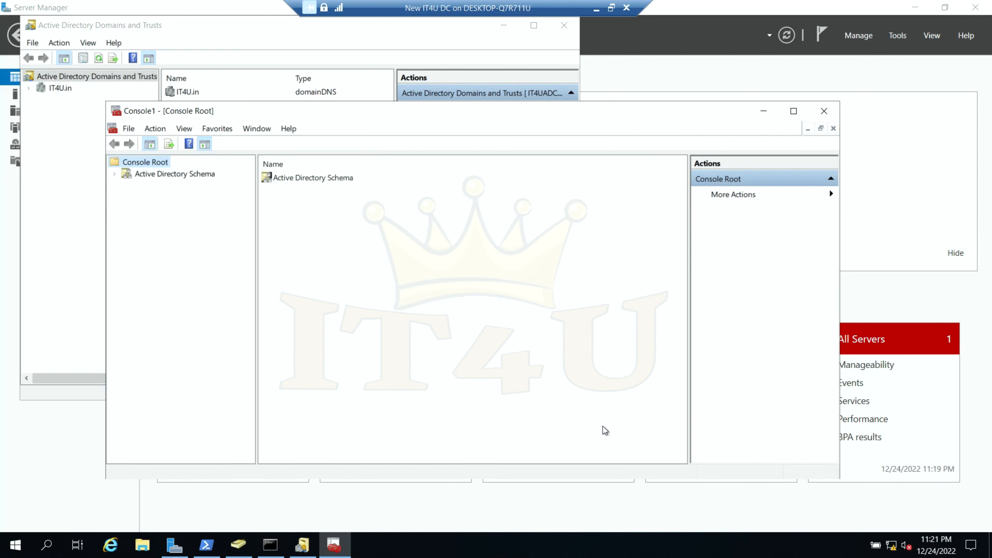
# - Open the Operations Master dialog for Active Directory Schema, review the current schema master and transfer target, and close it
pyautogui.click(156, 174)
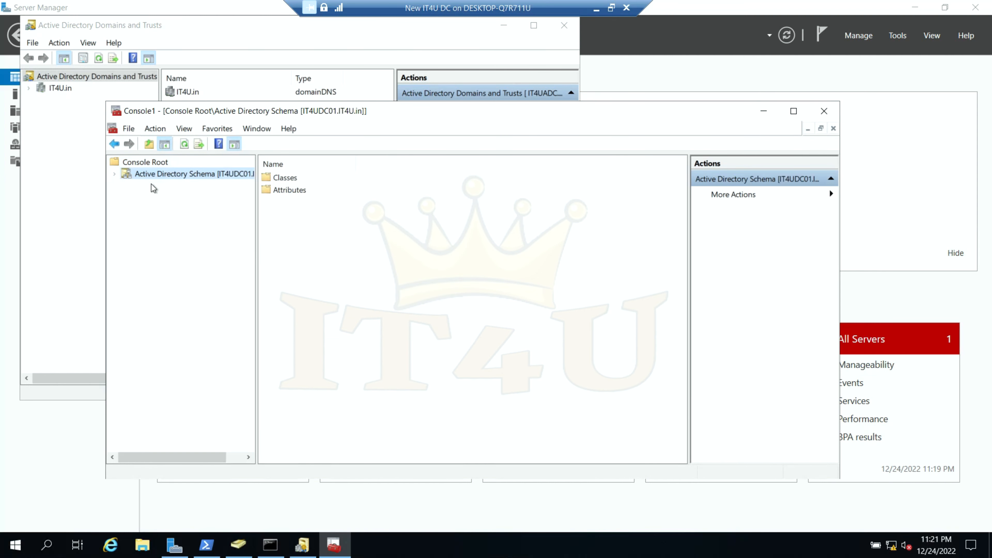
pyautogui.rightClick(167, 176)
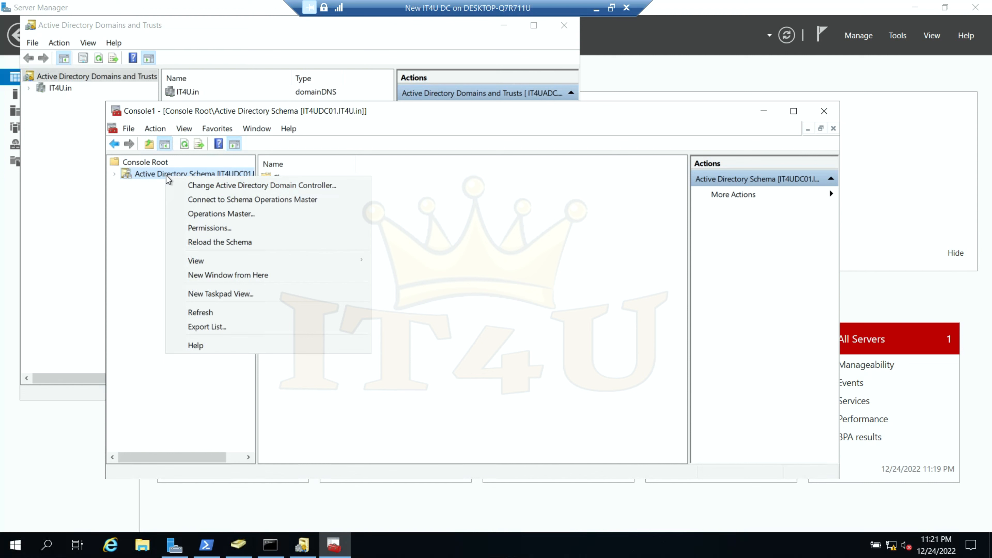
pyautogui.click(224, 215)
pyautogui.doubleClick(416, 268)
pyautogui.doubleClick(460, 318)
pyautogui.click(466, 319)
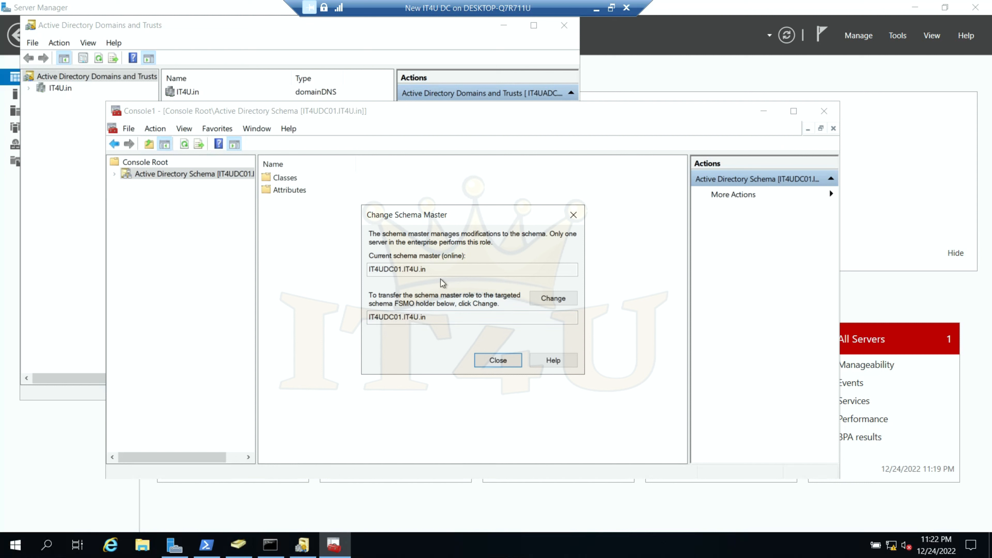
pyautogui.click(494, 362)
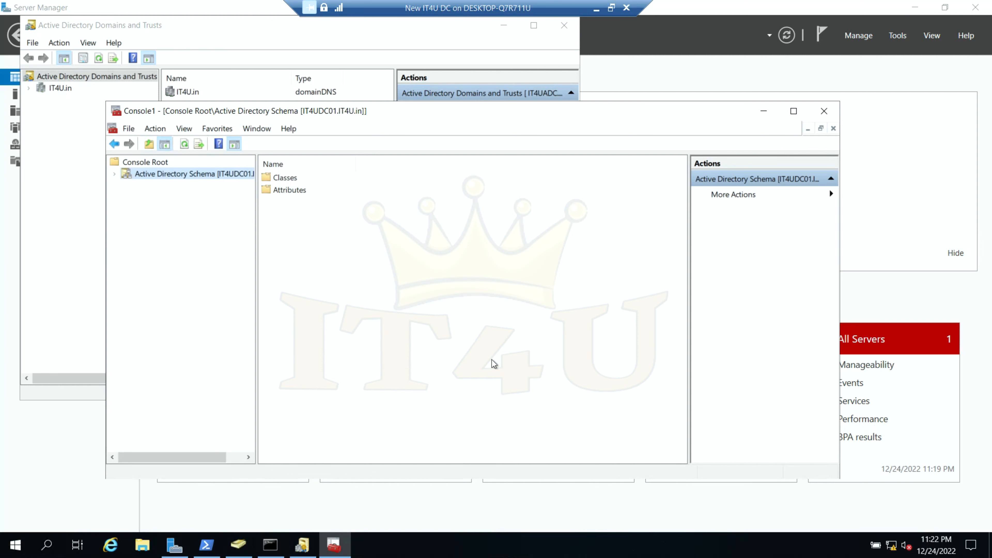
# - Change the Active Directory Schema snap-in's domain controller to IT4UADC.IT4U.in and acknowledge the schema master notice
pyautogui.rightClick(174, 174)
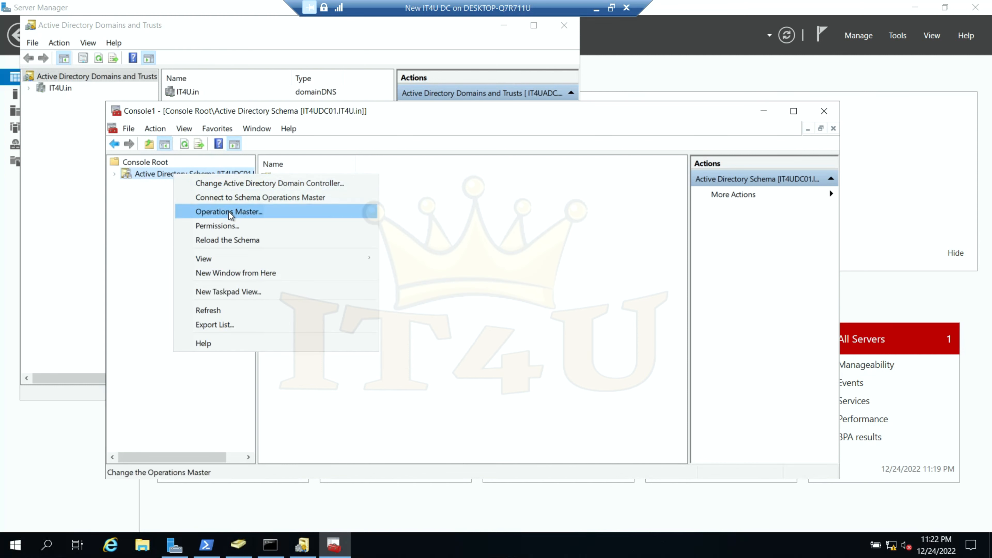
pyautogui.click(235, 187)
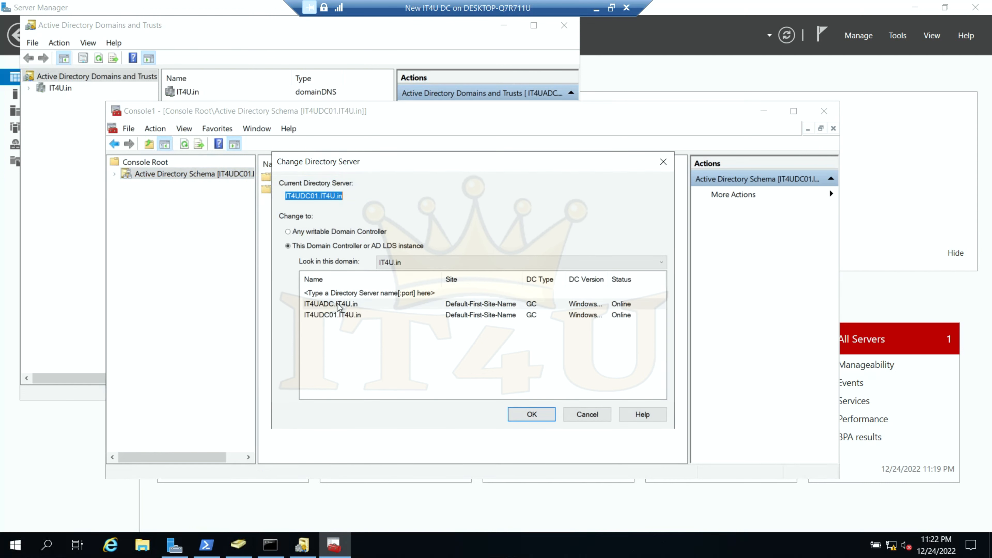
pyautogui.click(337, 307)
pyautogui.click(530, 414)
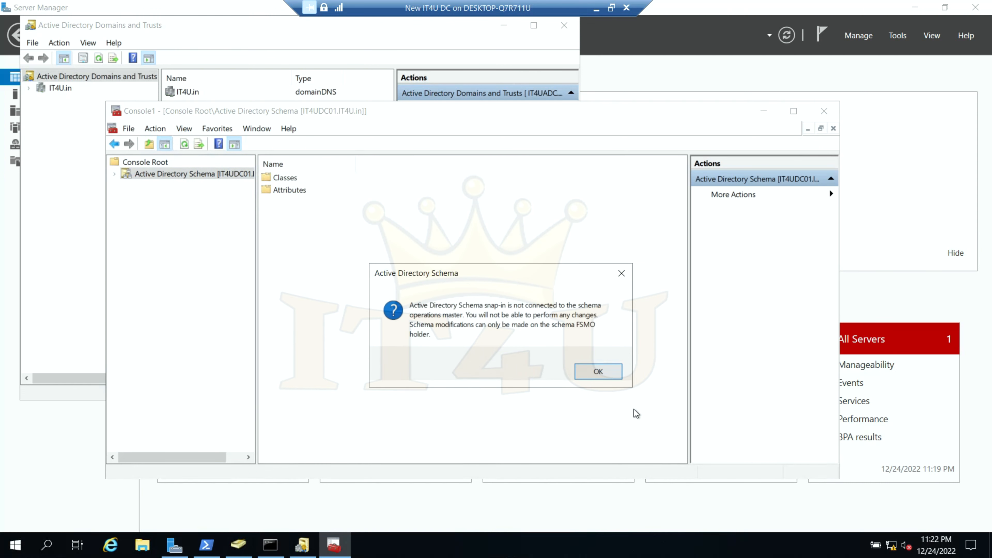
pyautogui.click(599, 371)
# - Transfer the schema master role to IT4UADC.IT4U.in through the Operations Master dialog and close the dialog
pyautogui.rightClick(168, 175)
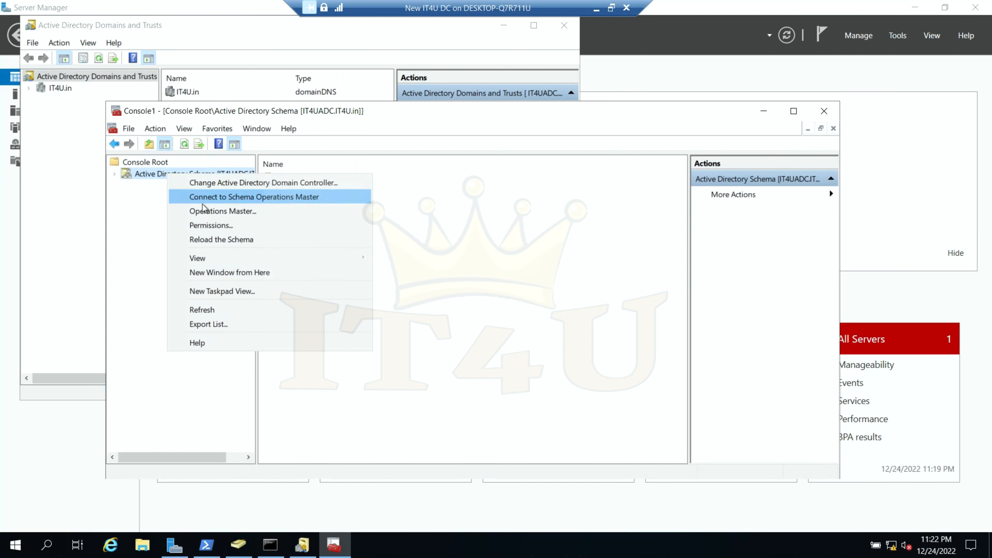
pyautogui.click(221, 214)
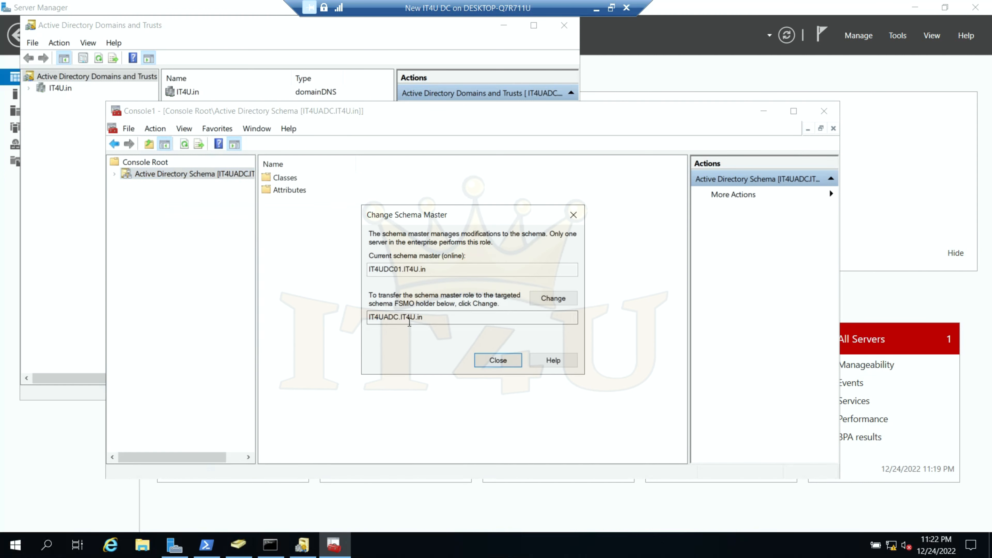
pyautogui.moveTo(424, 318); pyautogui.dragTo(316, 333)
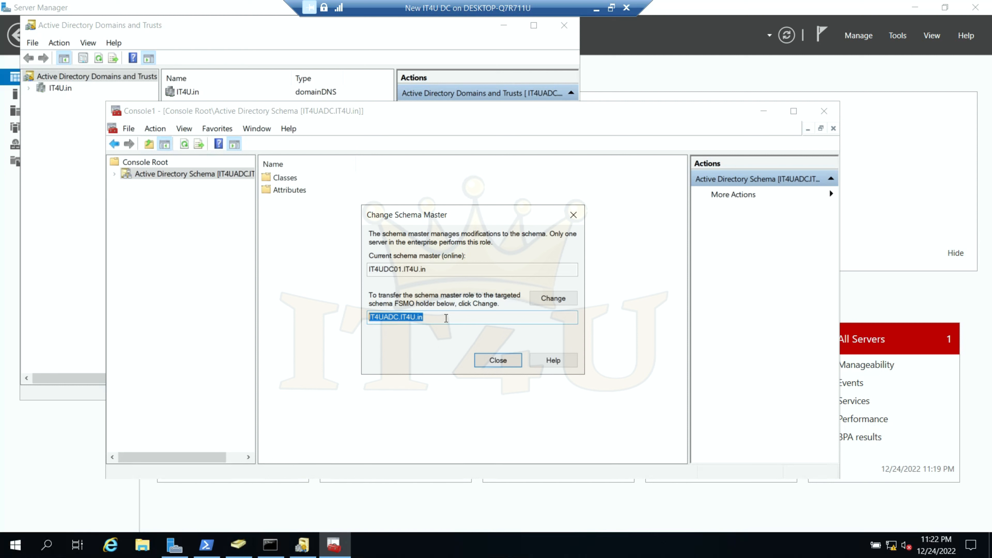
pyautogui.click(555, 299)
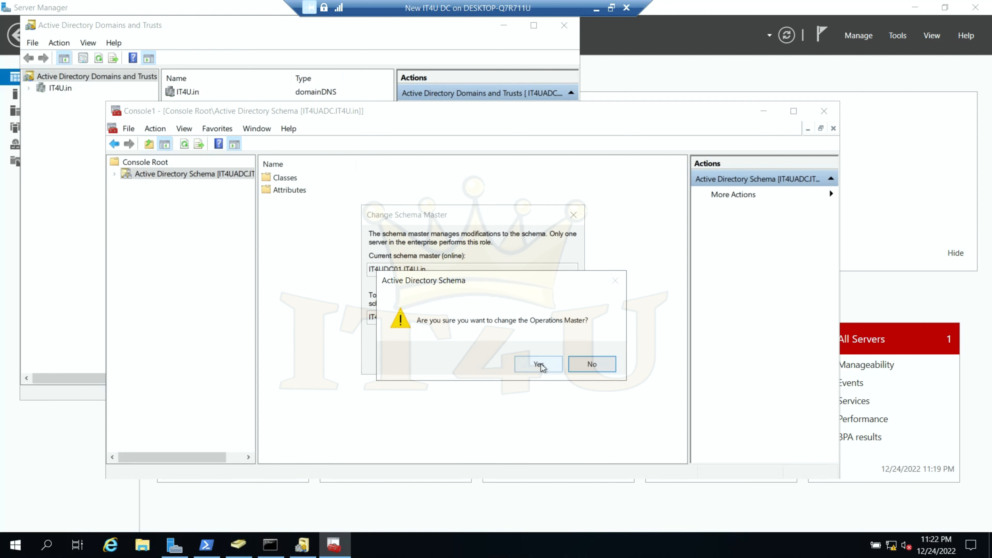
pyautogui.click(539, 365)
pyautogui.click(554, 364)
pyautogui.click(503, 365)
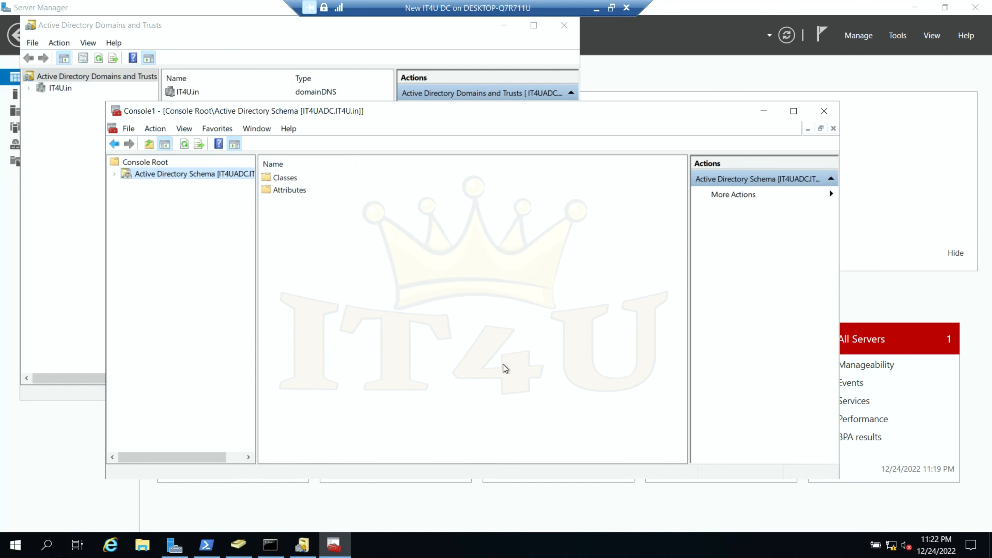
# - Run netdom query fsmo again in the Command Prompt and review the holders of all five roles
pyautogui.click(270, 545)
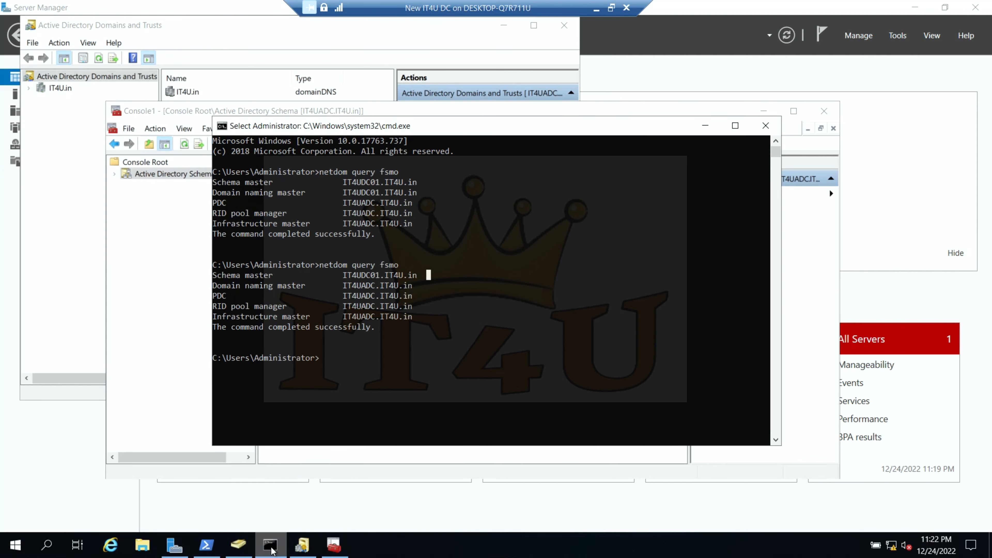
pyautogui.press('Up')
pyautogui.press('Return')
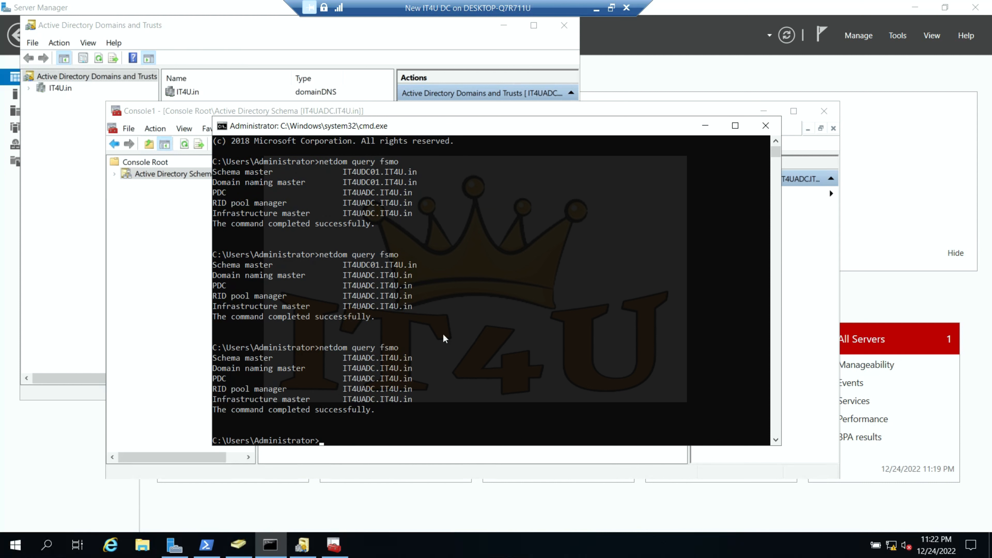
pyautogui.moveTo(419, 404); pyautogui.dragTo(214, 358)
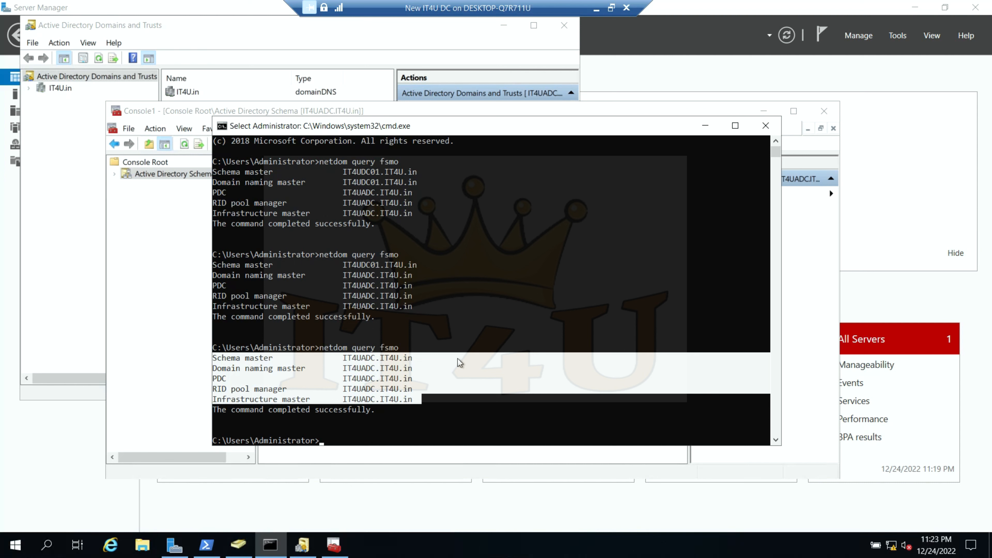
pyautogui.click(442, 398)
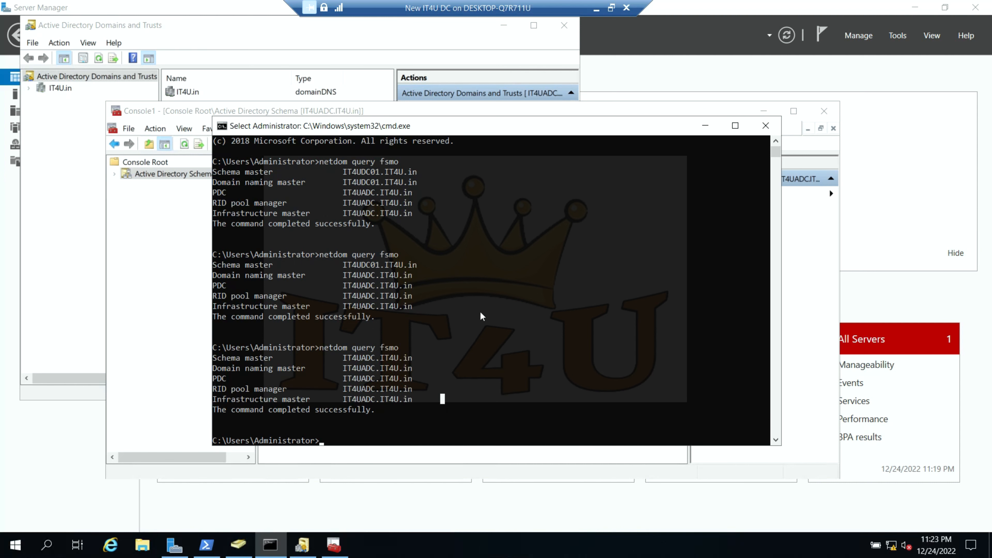
# - Switch to the New IT4U ADC virtual machine and close its Operations Masters dialog and Active Directory Users and Computers
pyautogui.click(596, 8)
pyautogui.moveTo(716, 542)
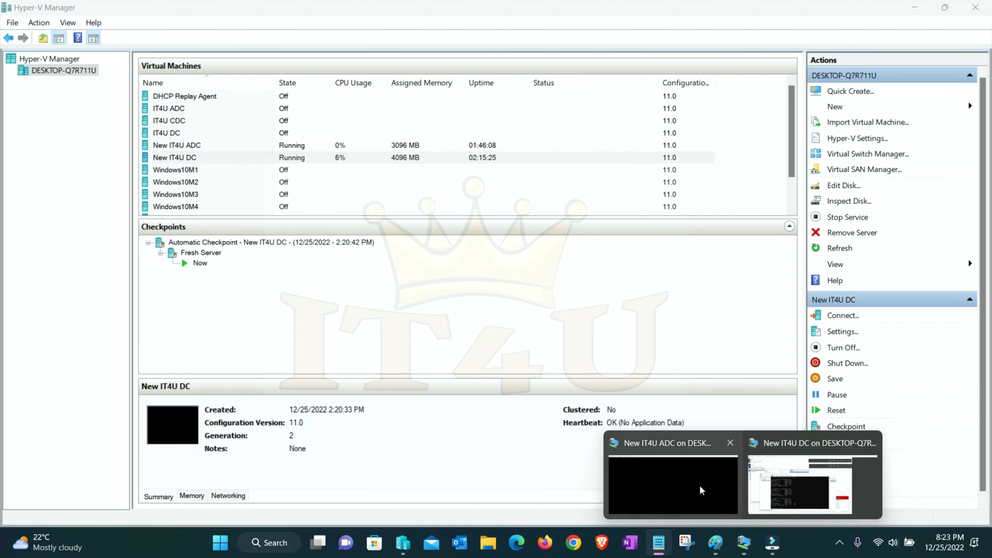
pyautogui.click(701, 491)
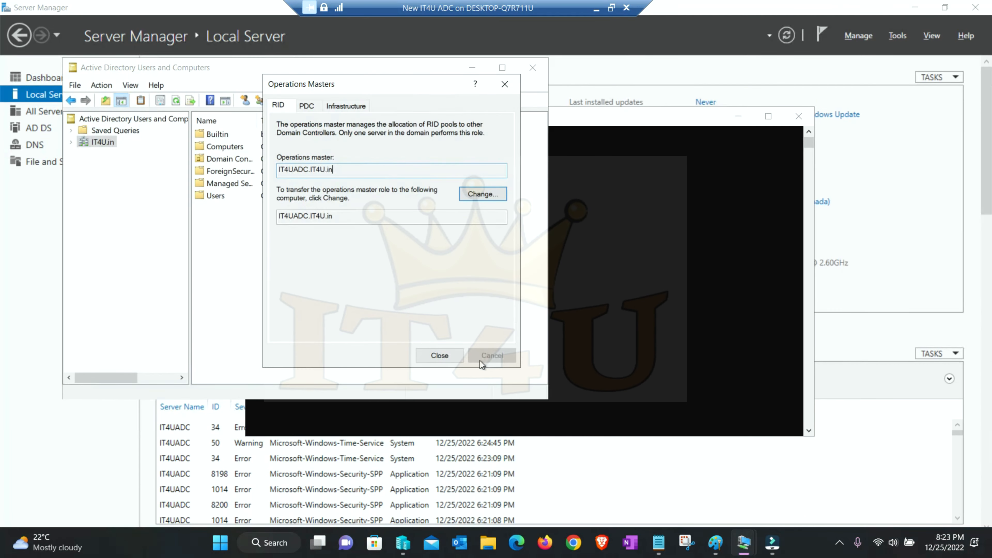
pyautogui.click(440, 355)
pyautogui.click(531, 73)
# - Run netdom query fsmo on the additional domain controller and compare the listed role holders with the earlier query output
pyautogui.click(489, 307)
pyautogui.press('Escape')
pyautogui.press('Up')
pyautogui.press('Return')
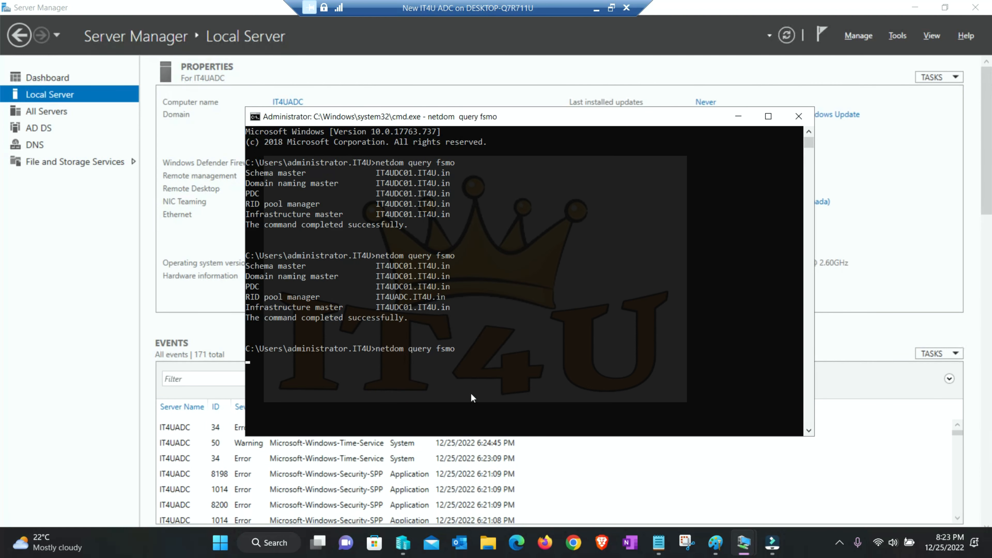
pyautogui.moveTo(466, 391); pyautogui.dragTo(248, 351)
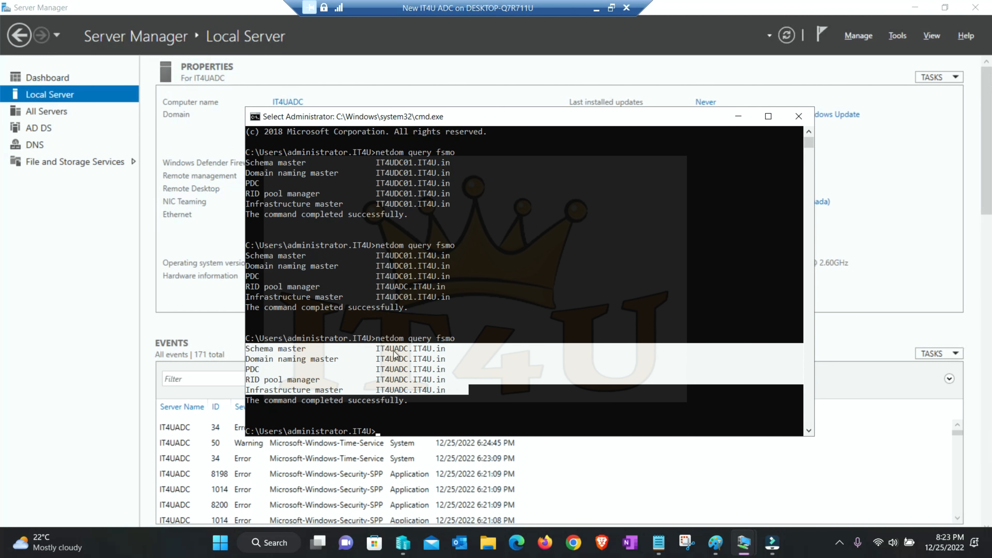
pyautogui.click(401, 255)
pyautogui.moveTo(395, 279); pyautogui.dragTo(422, 307)
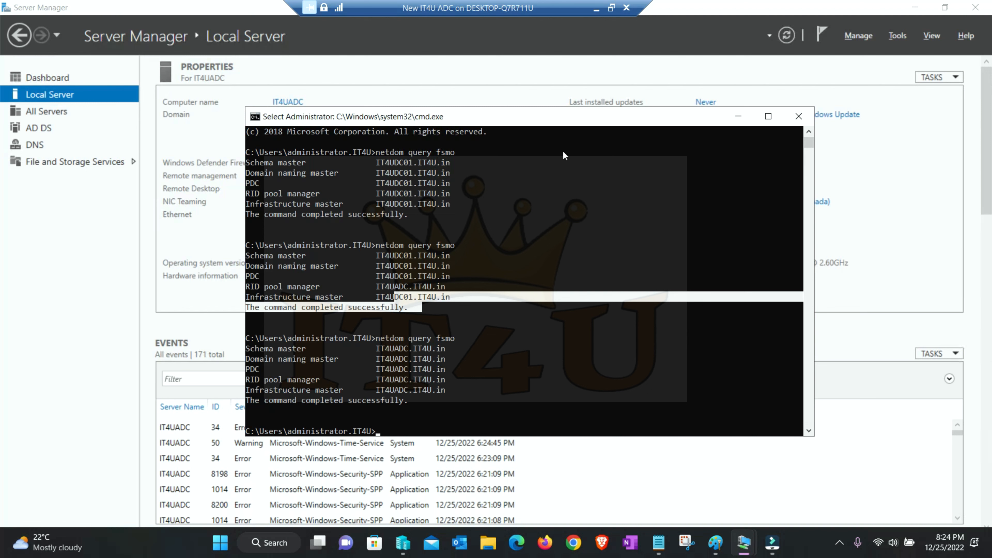
# - Switch back to the New IT4U DC virtual machine and close its Command Prompt
pyautogui.click(596, 8)
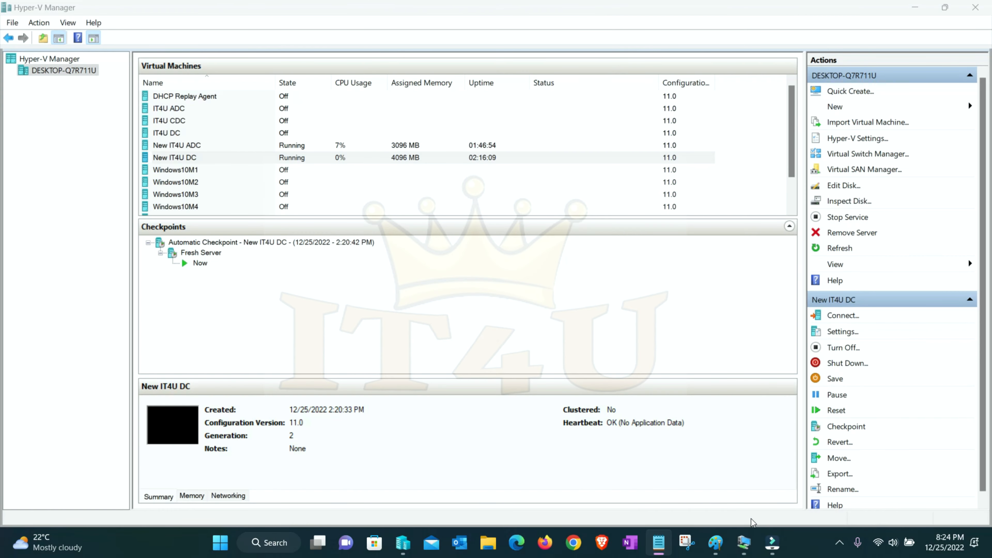
pyautogui.moveTo(741, 548)
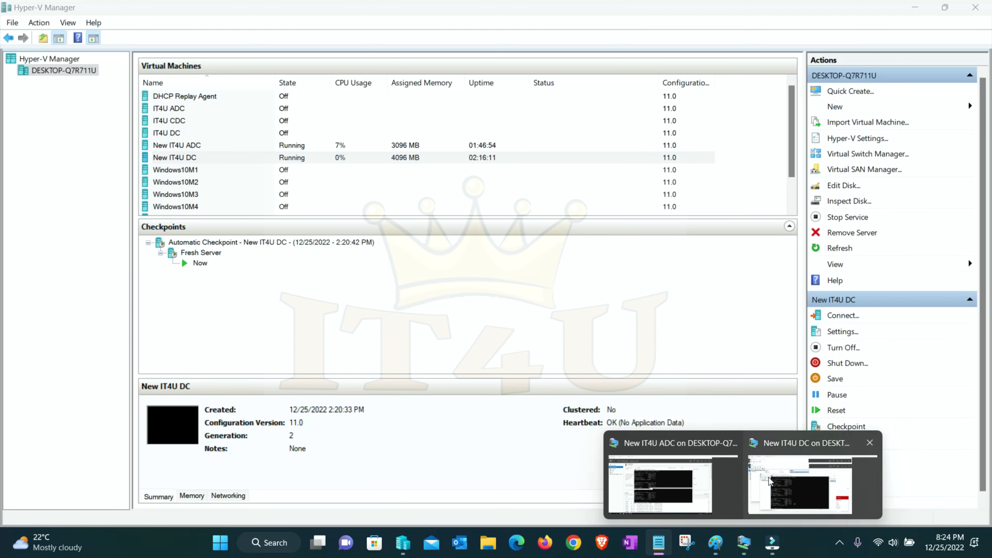
pyautogui.click(801, 485)
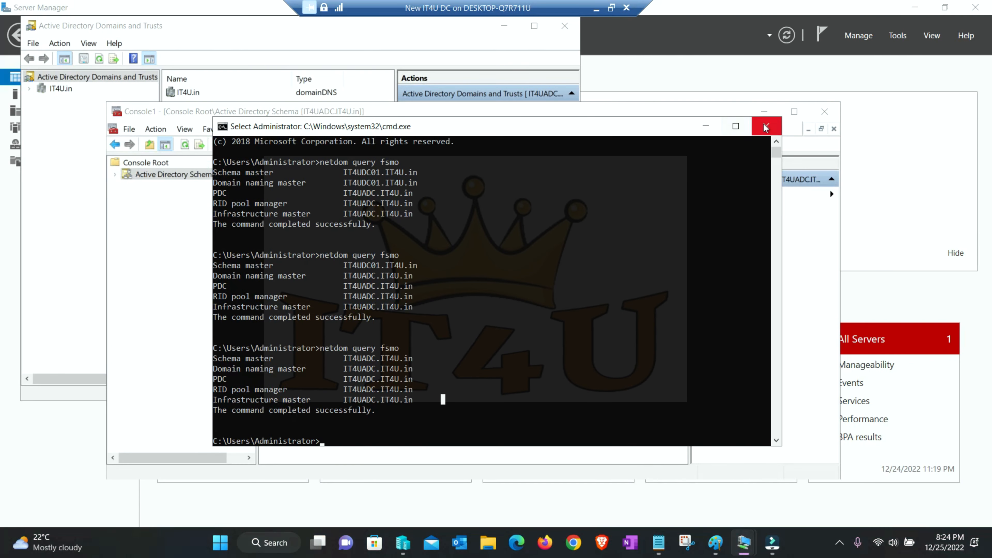
pyautogui.click(765, 127)
# - Change the Active Directory Schema snap-in's domain controller to IT4UDC01.IT4U.in and acknowledge the notice
pyautogui.rightClick(165, 176)
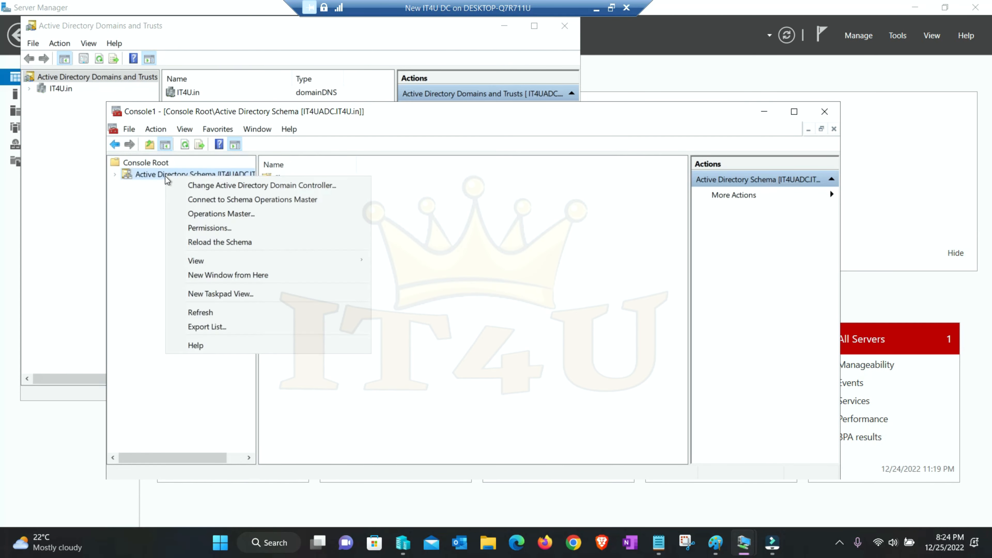
pyautogui.click(211, 183)
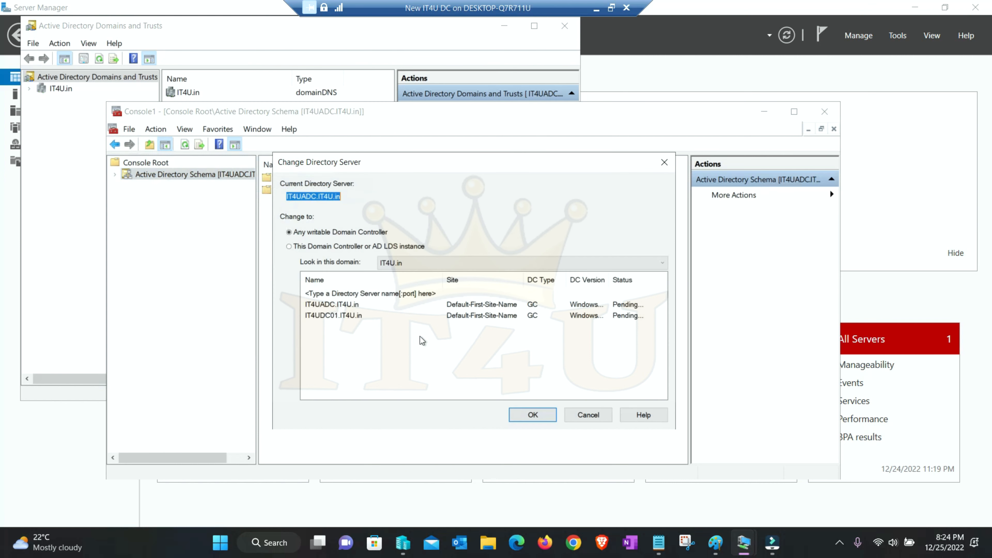
pyautogui.click(344, 315)
pyautogui.click(541, 416)
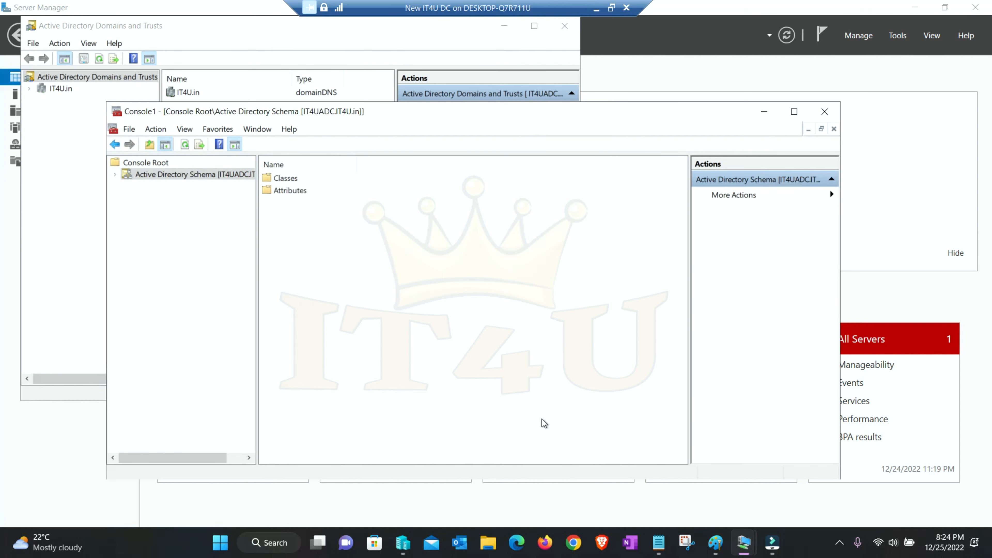
pyautogui.click(588, 372)
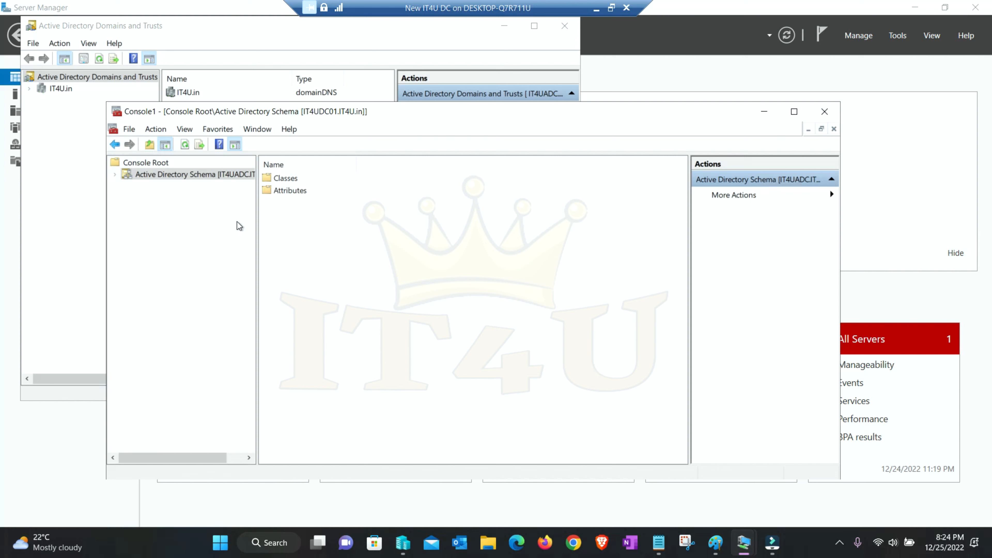
# - Transfer the schema master role to IT4UDC01.IT4U.in through the Operations Master dialog and close the schema console
pyautogui.rightClick(204, 176)
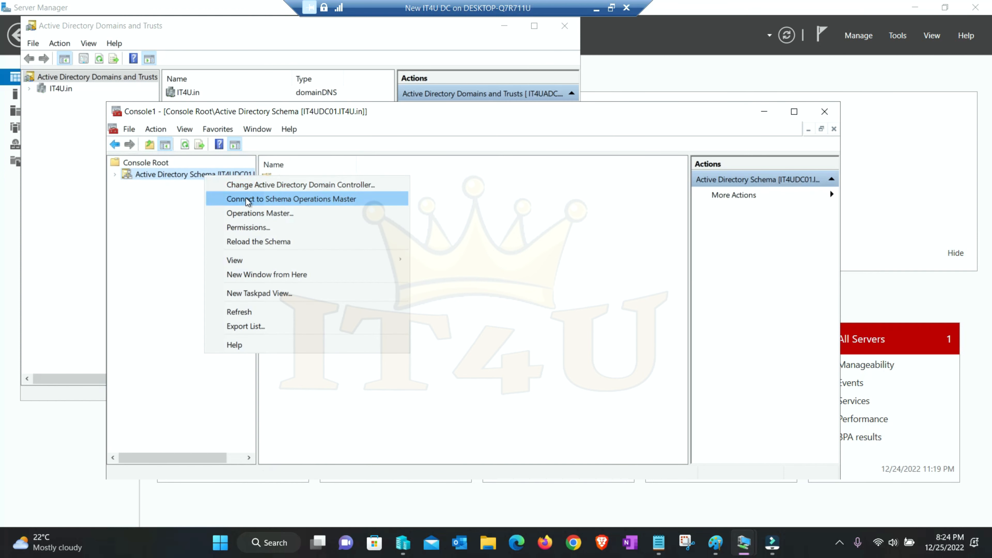
pyautogui.click(261, 216)
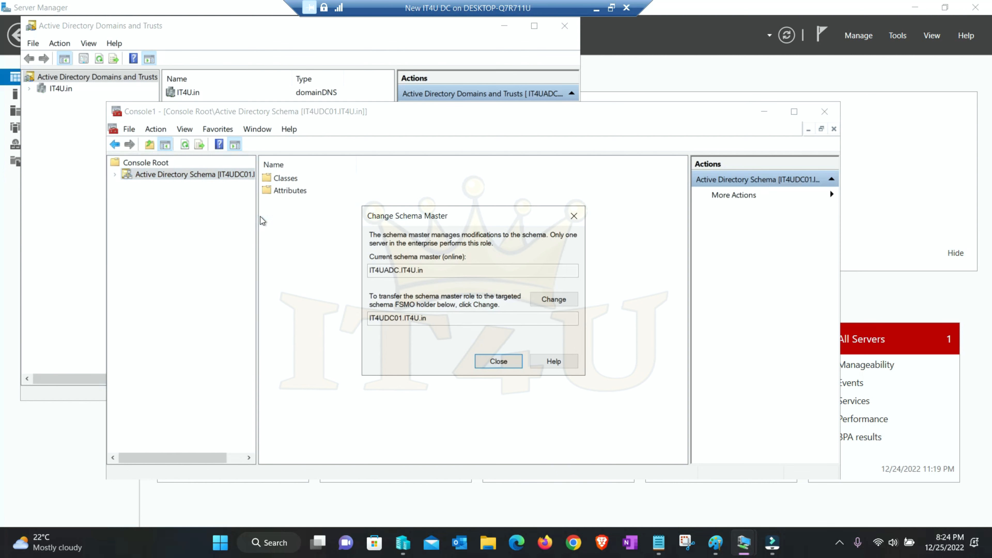
pyautogui.click(558, 301)
pyautogui.click(543, 366)
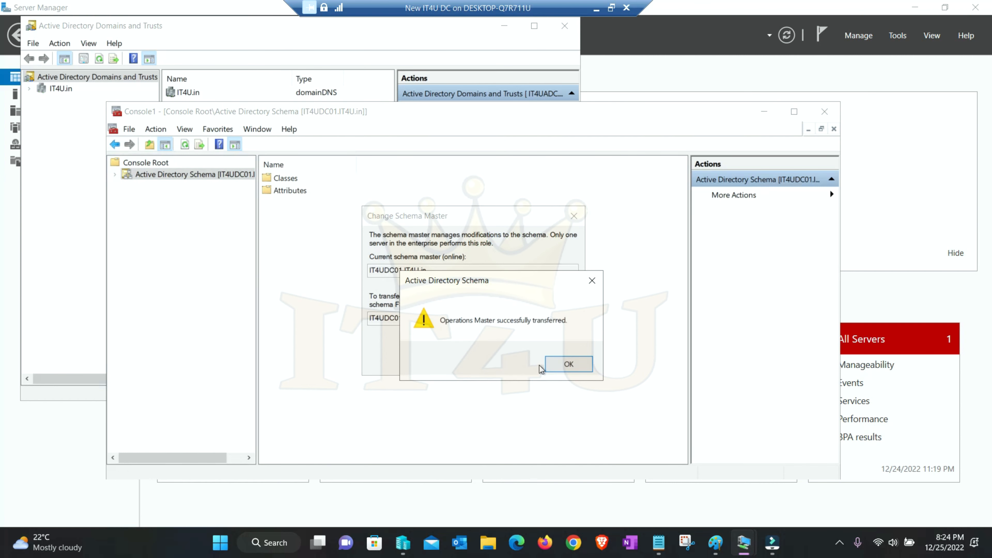
pyautogui.click(562, 364)
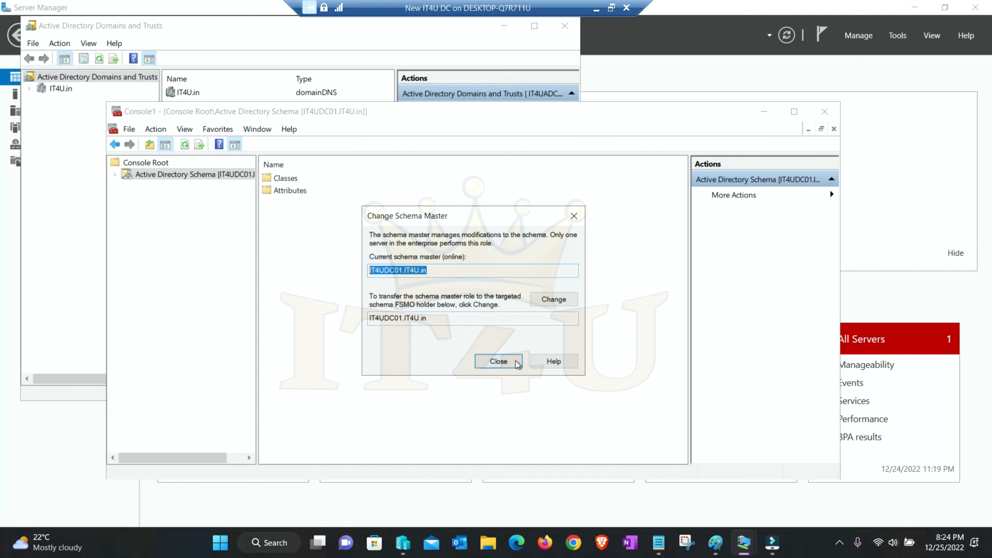
pyautogui.click(500, 364)
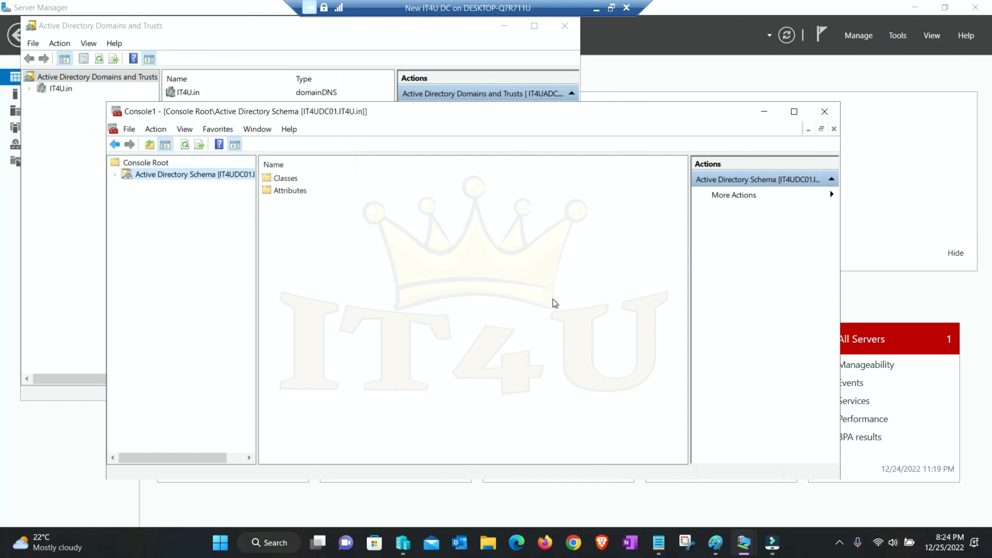
pyautogui.click(819, 115)
pyautogui.click(482, 329)
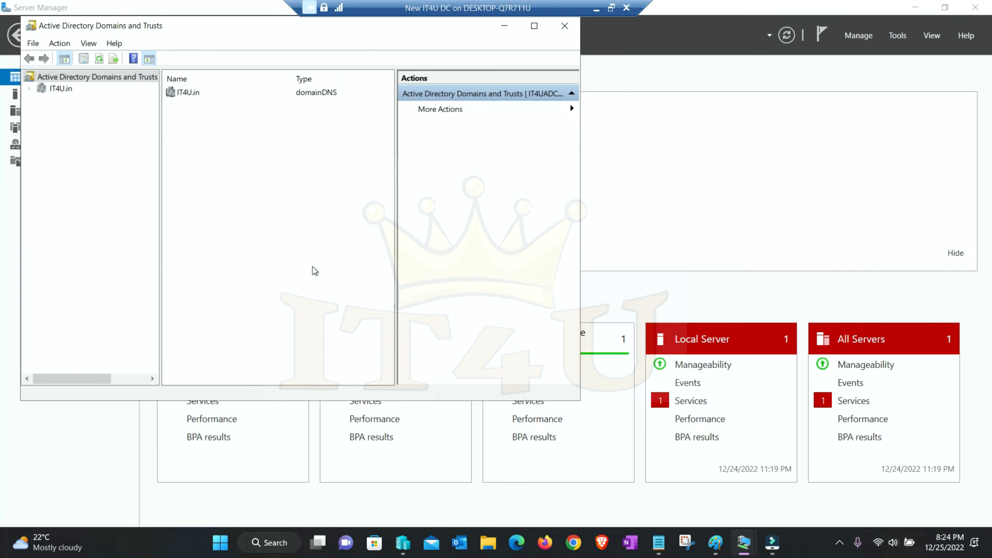
# - Check the domain naming master in Active Directory Domains and Trusts, then change its connected domain controller to IT4UDC01.IT4U.in
pyautogui.rightClick(87, 77)
pyautogui.click(145, 114)
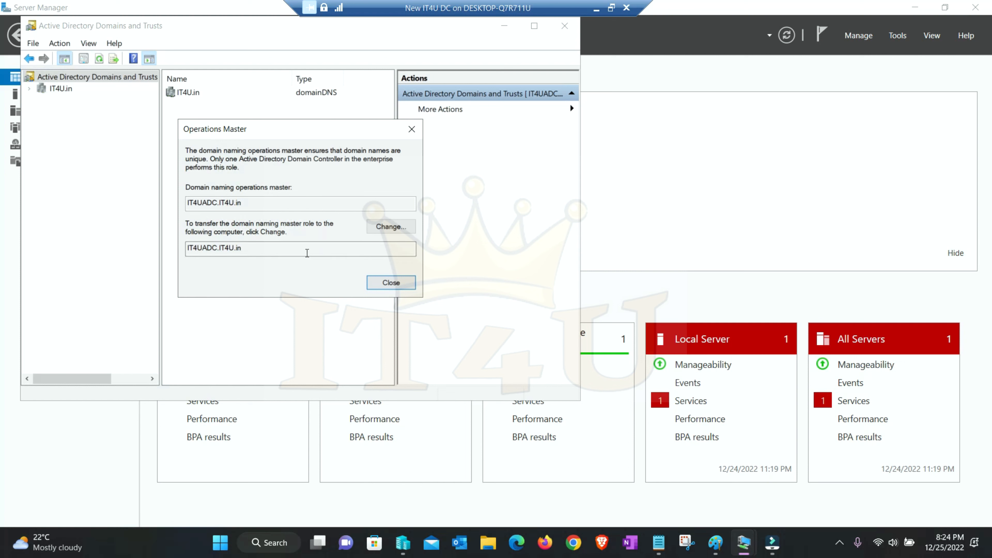
pyautogui.click(391, 282)
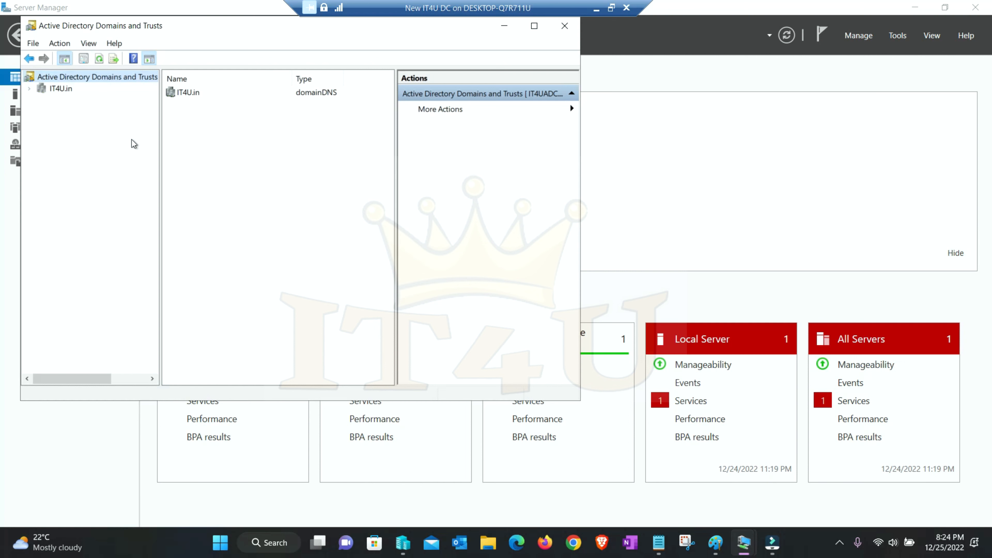
pyautogui.rightClick(82, 82)
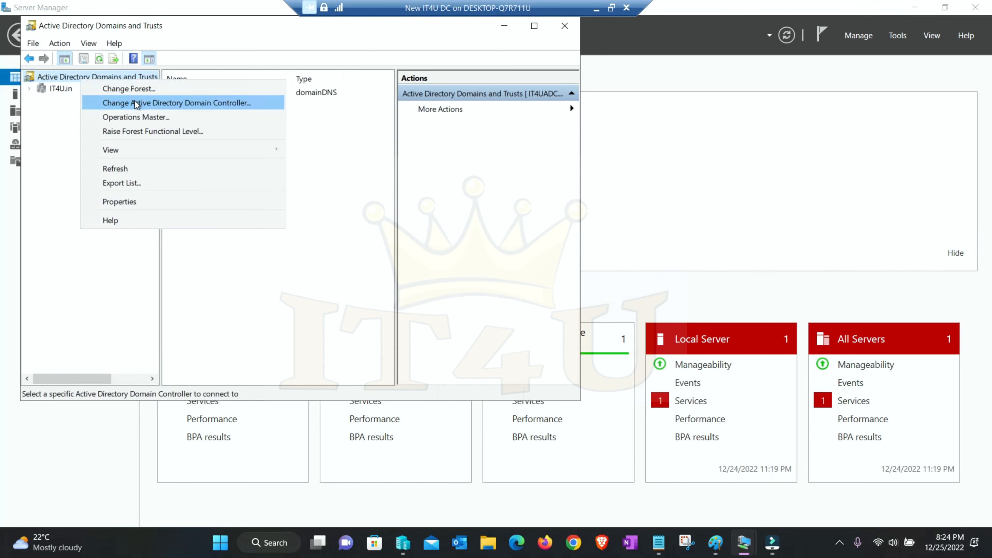
pyautogui.click(149, 103)
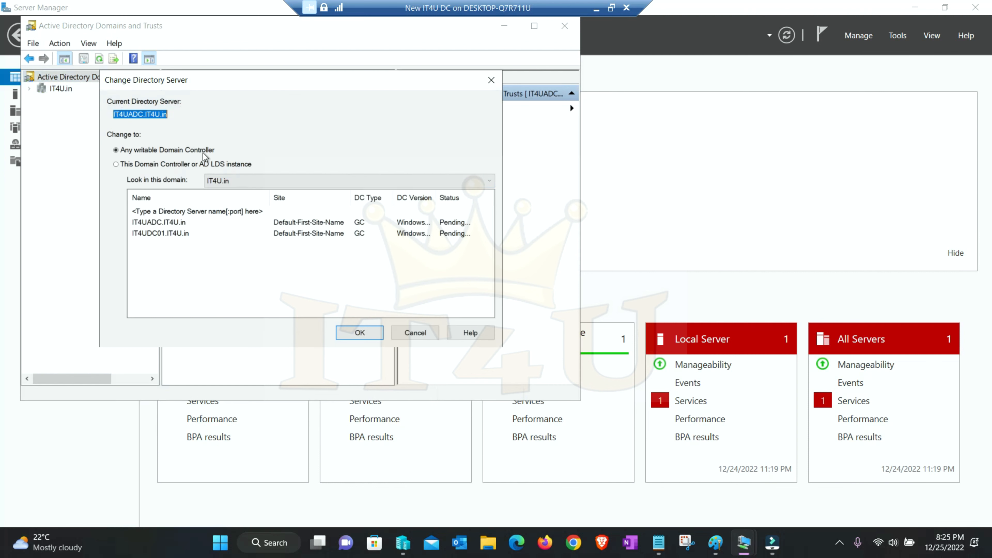
pyautogui.click(169, 233)
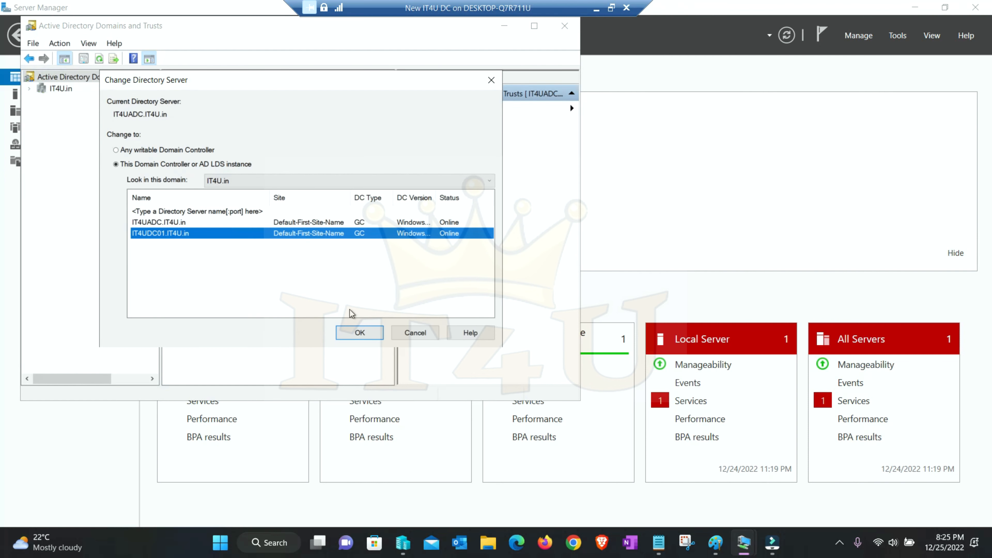
pyautogui.click(361, 334)
# - Transfer the domain naming master role to IT4UDC01.IT4U.in and close Active Directory Domains and Trusts
pyautogui.rightClick(84, 78)
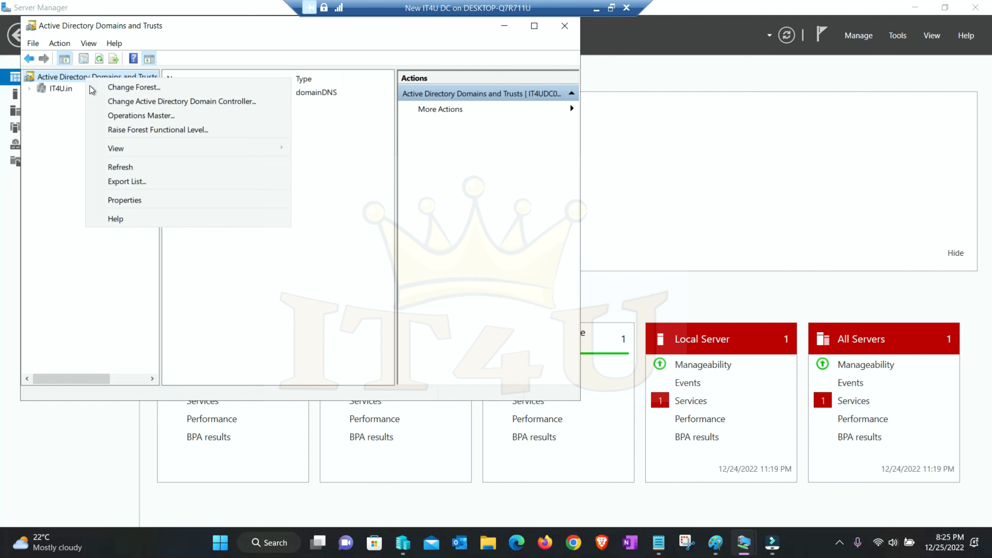
pyautogui.click(122, 116)
pyautogui.click(384, 231)
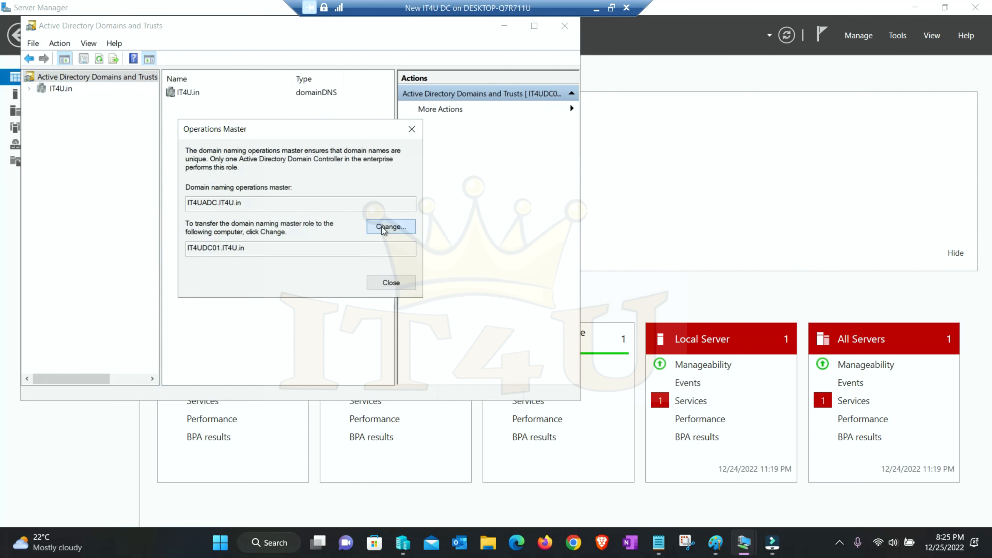
pyautogui.click(538, 364)
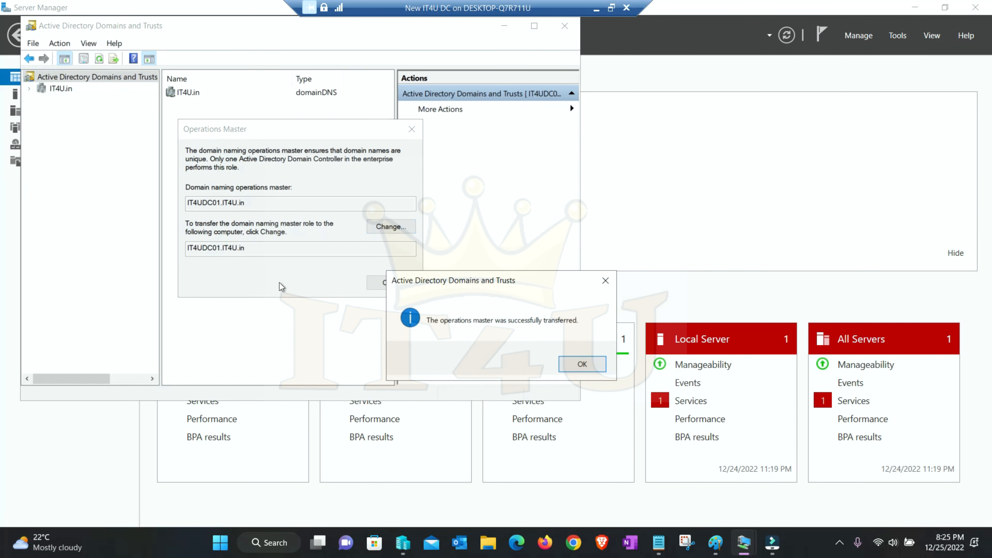
pyautogui.click(590, 369)
pyautogui.moveTo(187, 203); pyautogui.dragTo(244, 203)
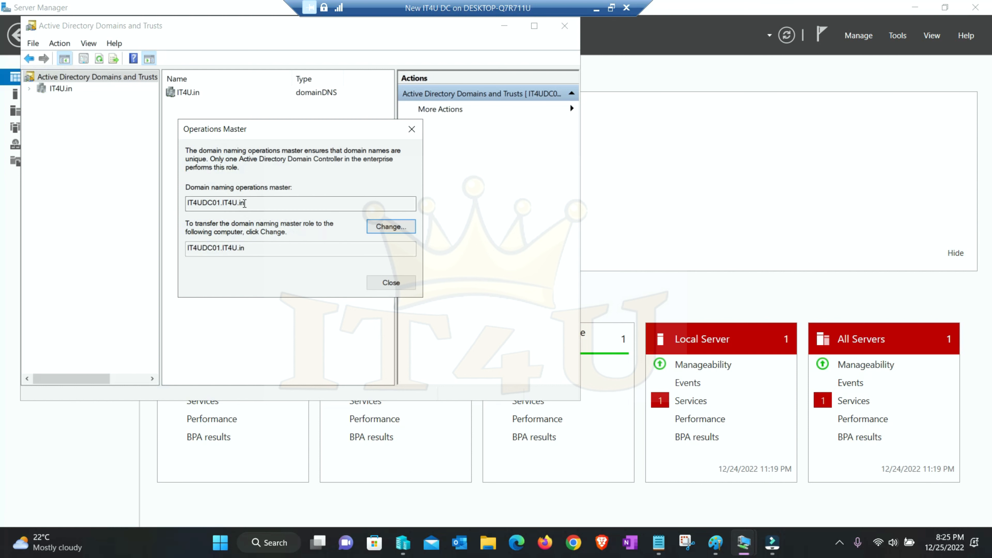
pyautogui.click(392, 283)
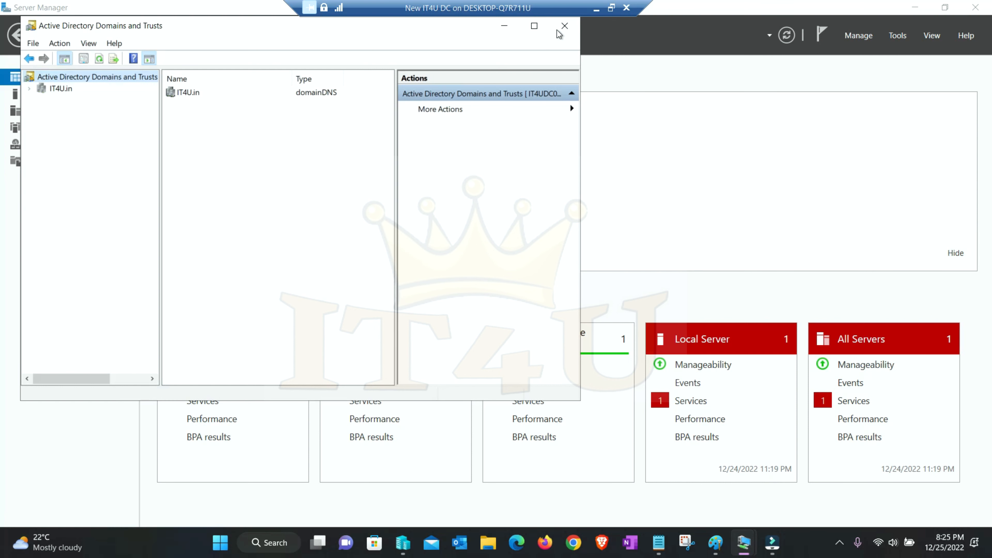
pyautogui.click(564, 26)
# - Open Active Directory Users and Computers and change its connected domain controller to IT4UDC01.IT4U.in
pyautogui.click(898, 36)
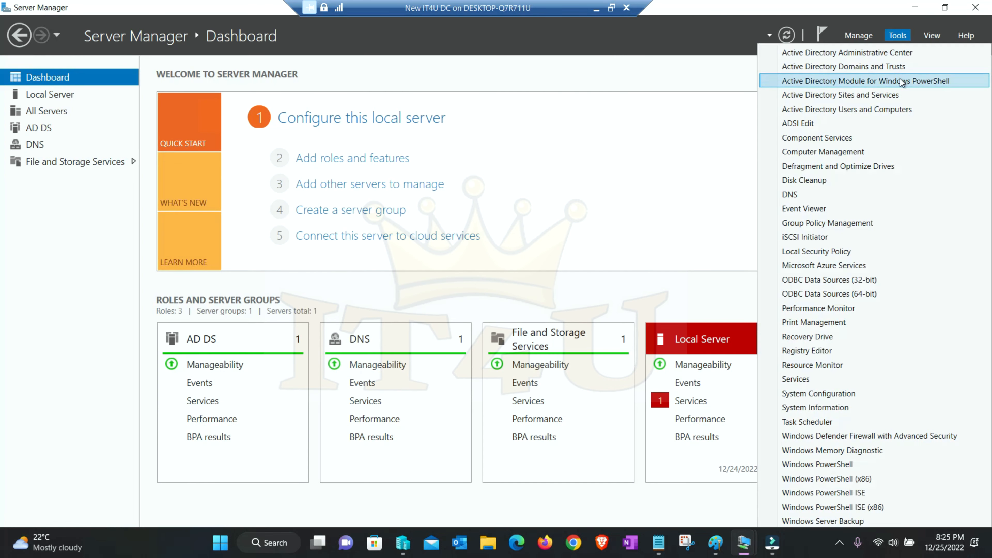
pyautogui.click(869, 112)
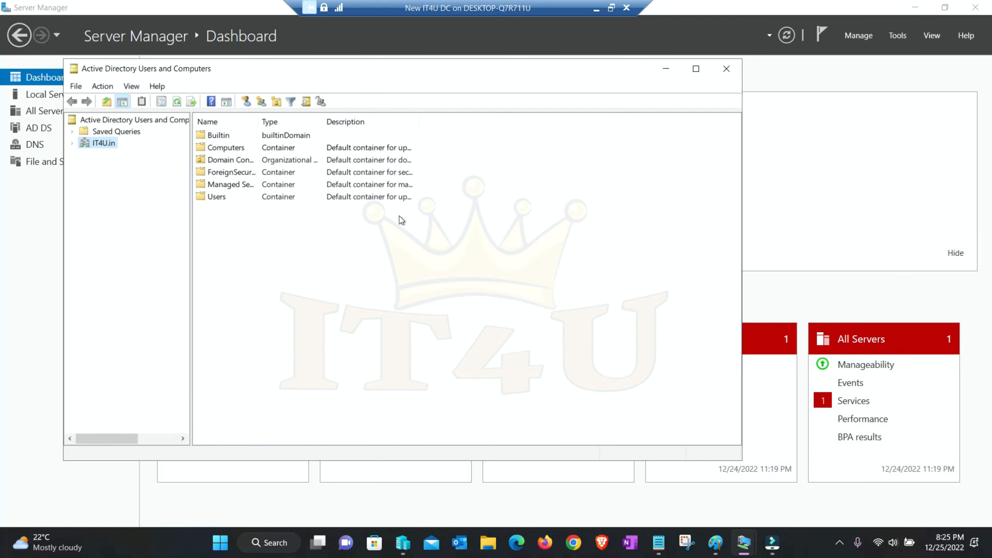
pyautogui.rightClick(118, 125)
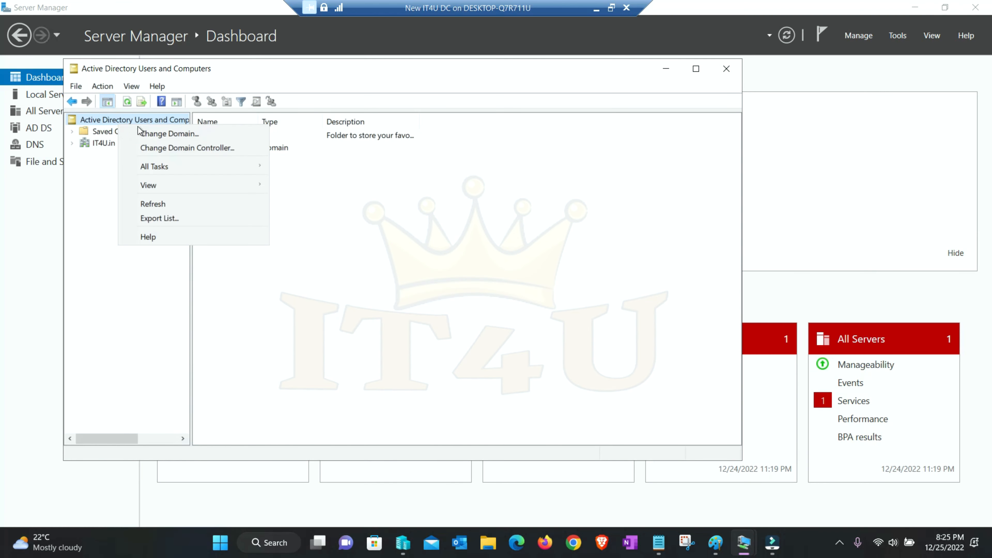
pyautogui.click(169, 147)
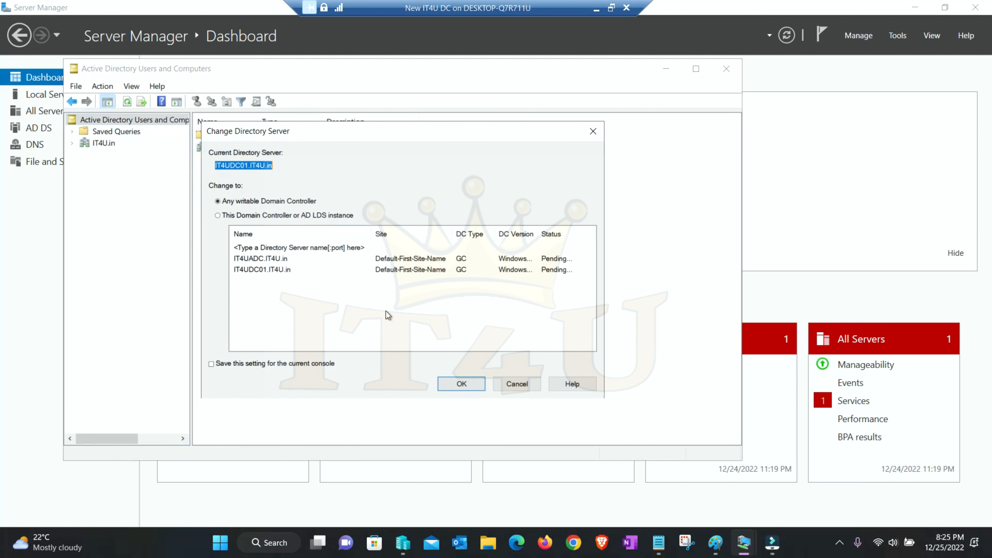
pyautogui.click(278, 270)
pyautogui.click(461, 383)
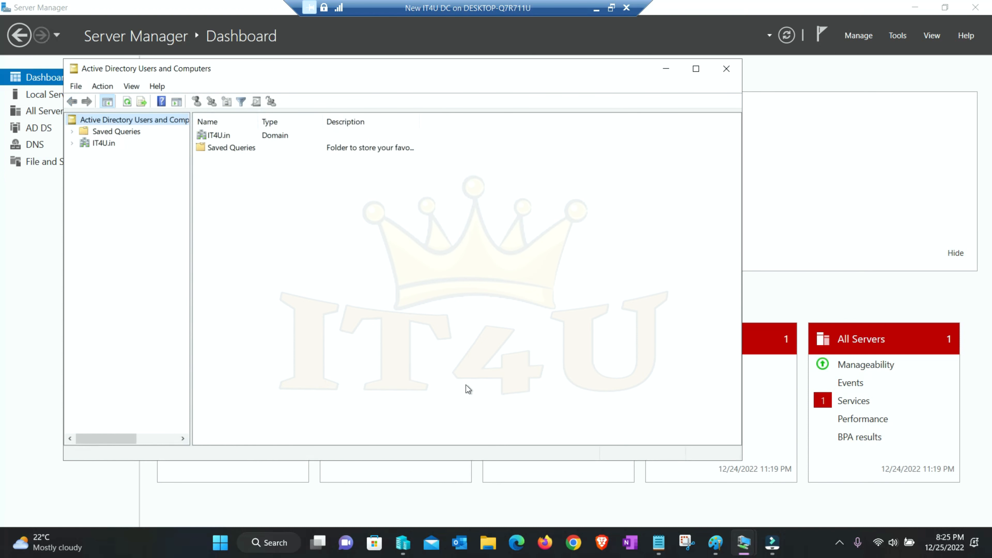
# - Open the Operations Masters dialog for the IT4U.in domain and transfer the RID master role to IT4UDC01.IT4U.in
pyautogui.click(91, 146)
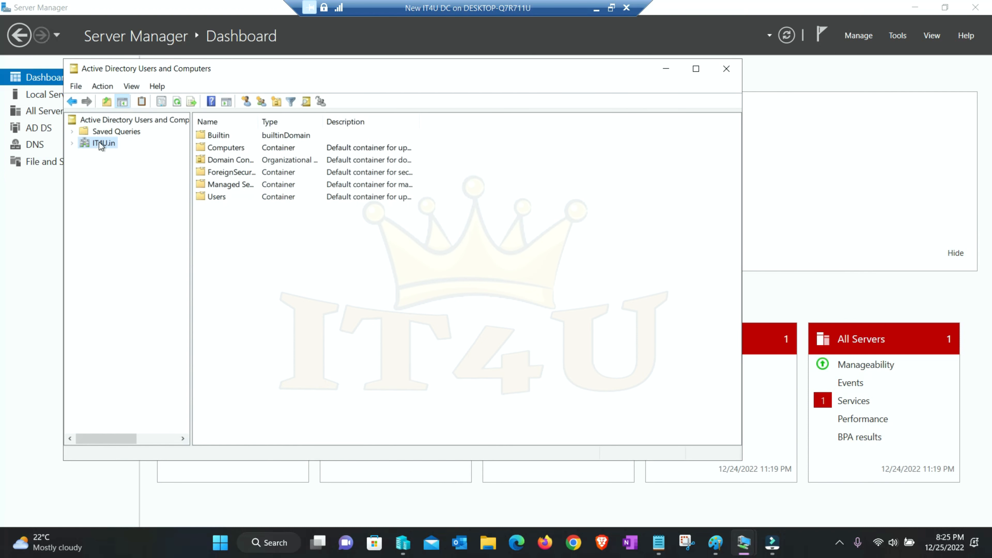
pyautogui.rightClick(100, 145)
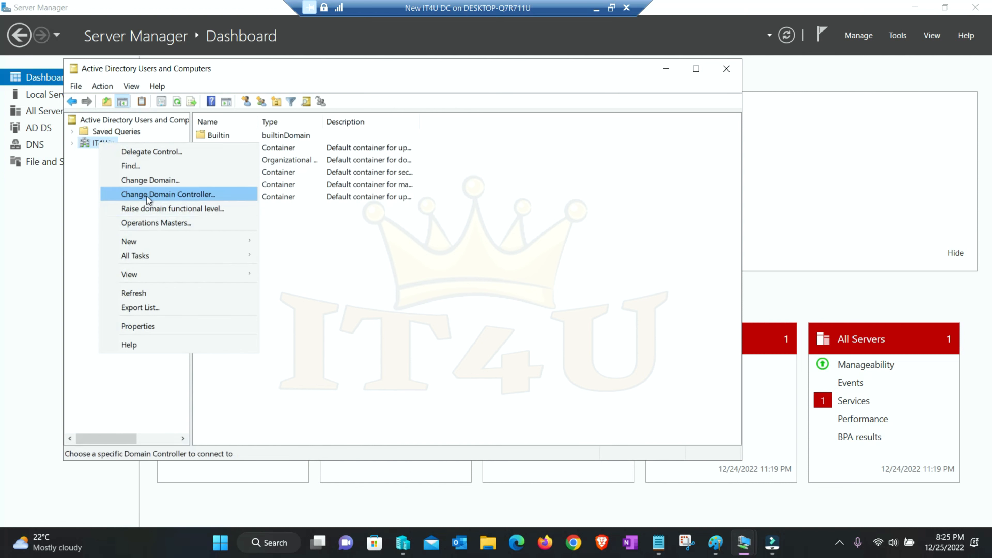
pyautogui.click(161, 222)
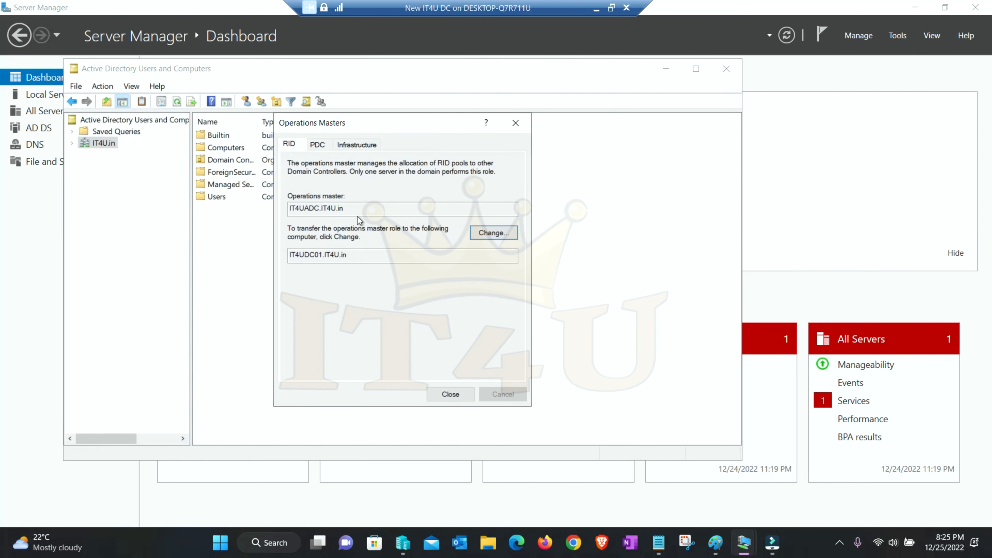
pyautogui.moveTo(356, 211); pyautogui.dragTo(272, 210)
pyautogui.click(346, 211)
pyautogui.doubleClick(354, 258)
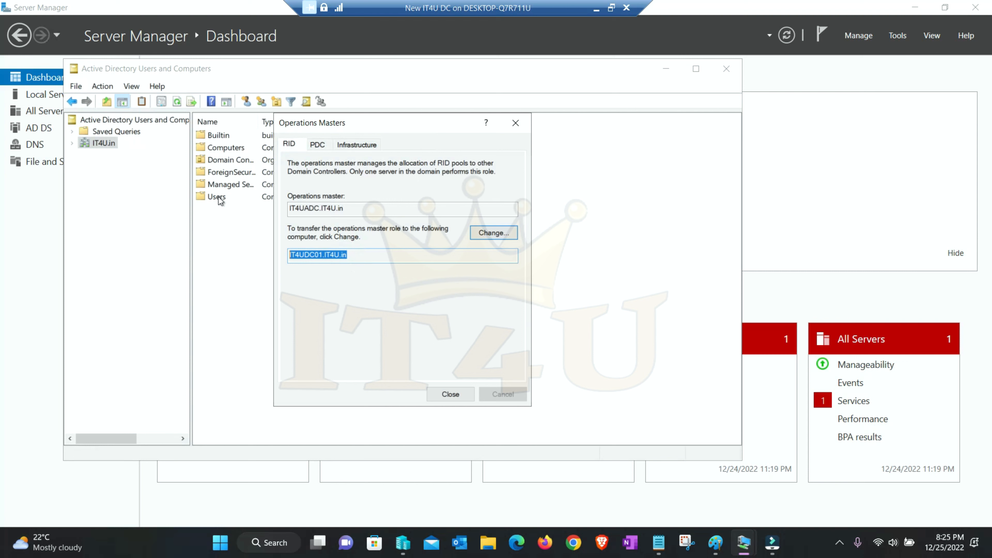
pyautogui.click(364, 257)
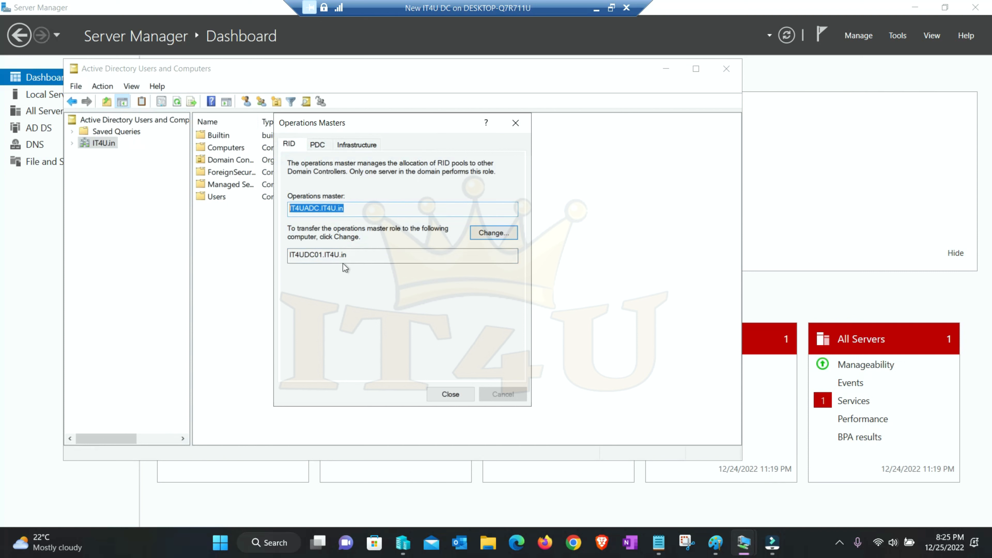
pyautogui.click(493, 233)
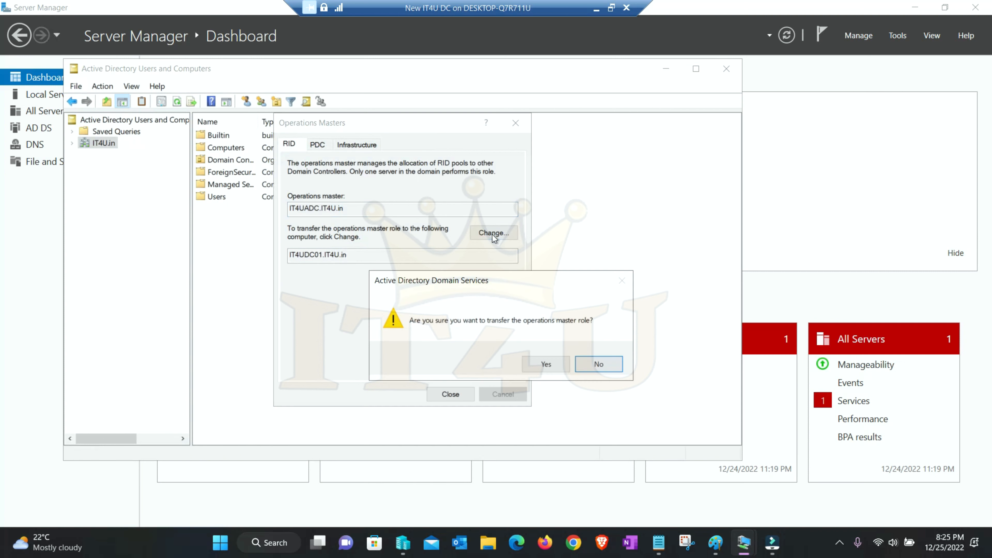
pyautogui.click(547, 369)
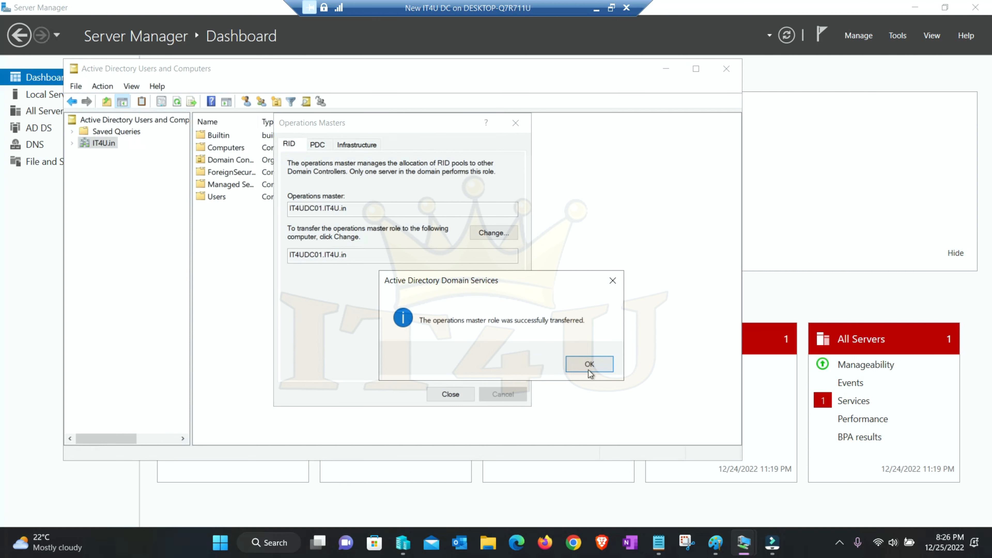
pyautogui.click(589, 371)
# - Transfer the PDC emulator role to IT4UDC01.IT4U.in and acknowledge the notice
pyautogui.click(317, 144)
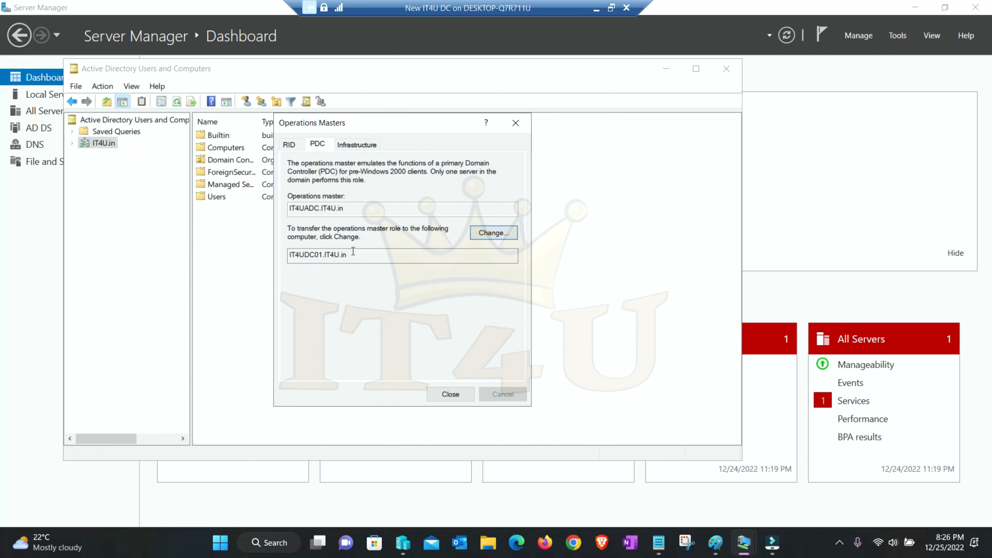
pyautogui.moveTo(347, 255); pyautogui.dragTo(305, 255)
pyautogui.click(503, 244)
pyautogui.click(552, 367)
pyautogui.click(579, 363)
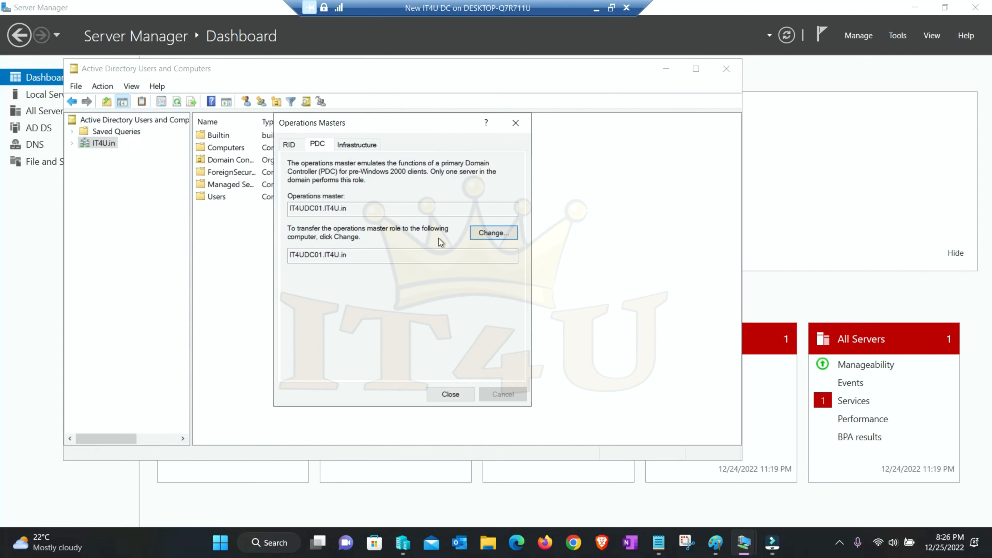
# - Transfer the infrastructure master role to IT4UDC01.IT4U.in and close Active Directory Users and Computers
pyautogui.click(362, 144)
pyautogui.click(498, 237)
pyautogui.click(552, 363)
pyautogui.click(583, 365)
pyautogui.click(448, 397)
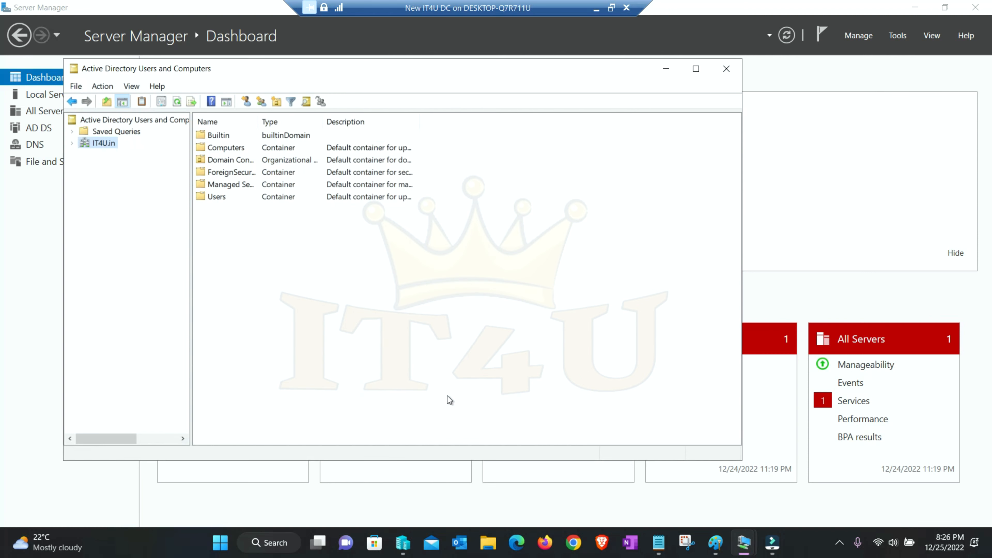
pyautogui.click(256, 495)
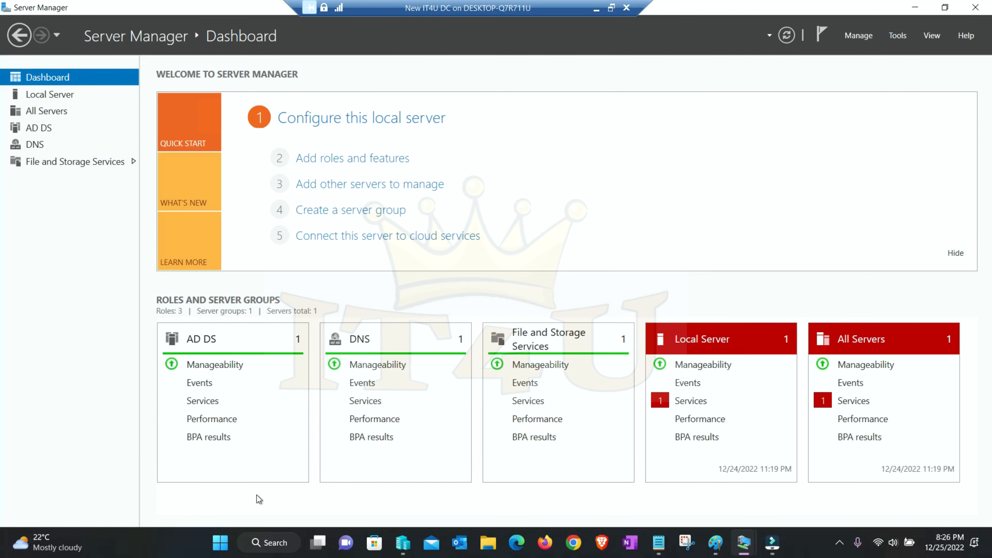
# - Switch to the New IT4U ADC virtual machine, rerun netdom query fsmo to check the role holders, and close the command prompt
pyautogui.click(597, 8)
pyautogui.moveTo(746, 551)
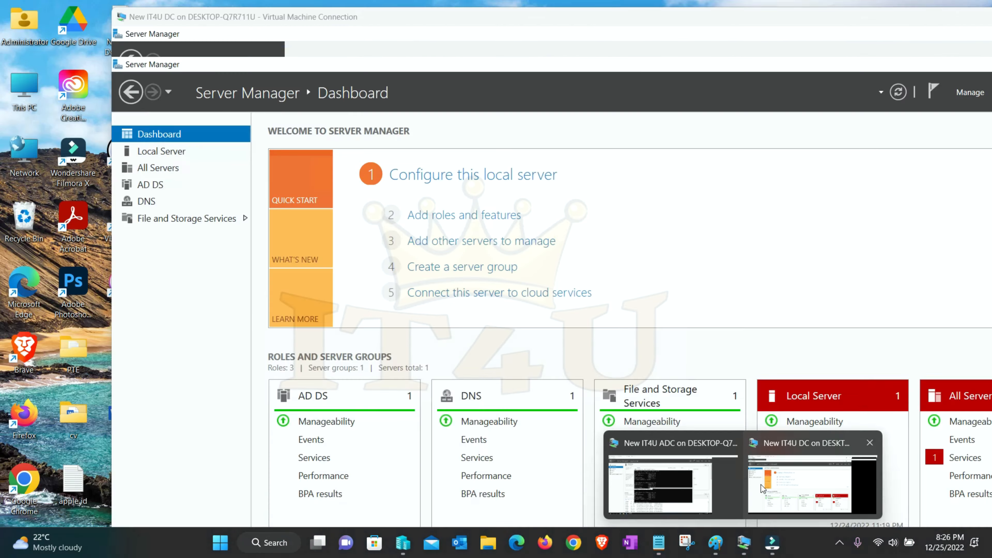
pyautogui.click(689, 479)
pyautogui.click(528, 413)
pyautogui.scroll(-1, 563, 404)
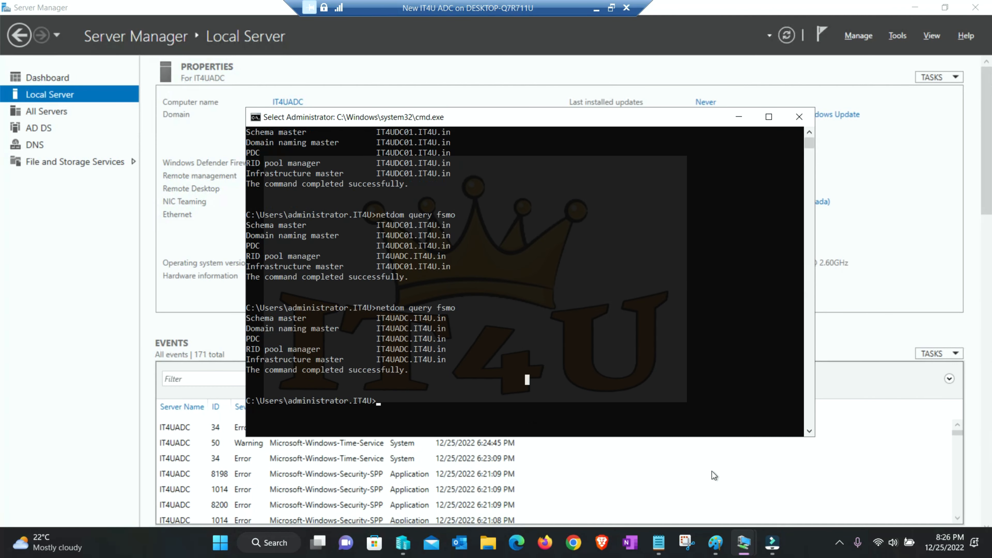
pyautogui.scroll(-2, 497, 400)
pyautogui.press('Up')
pyautogui.press('Return')
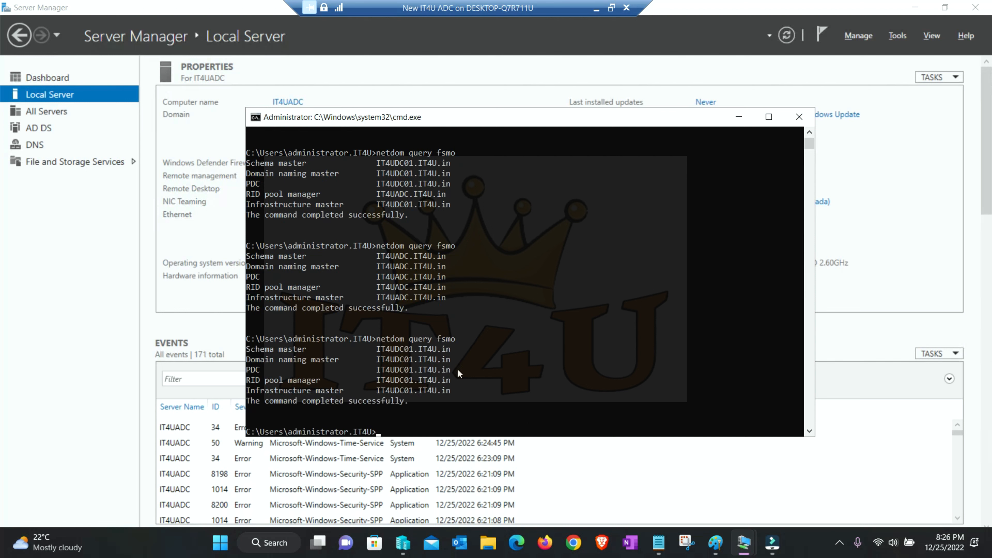
pyautogui.moveTo(457, 386); pyautogui.dragTo(246, 349)
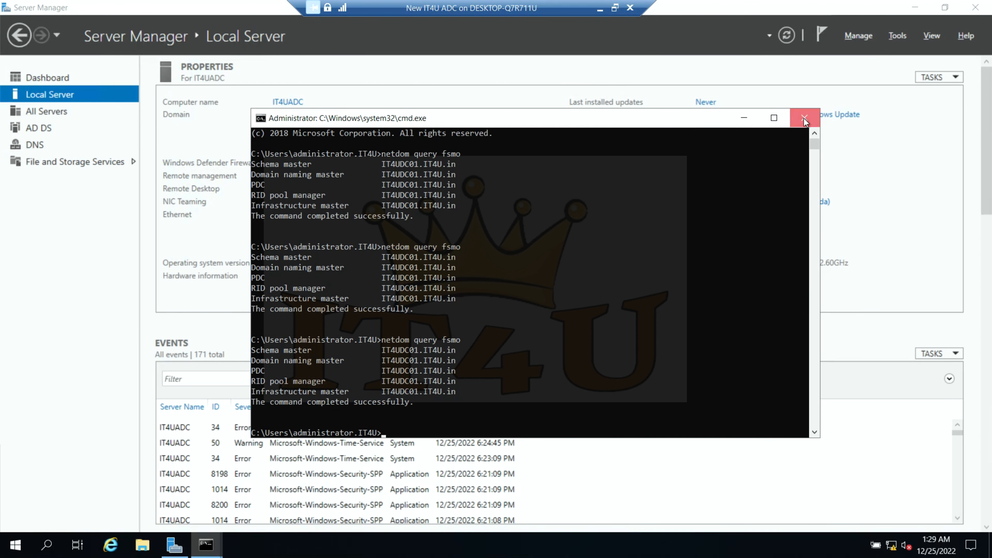
pyautogui.click(804, 118)
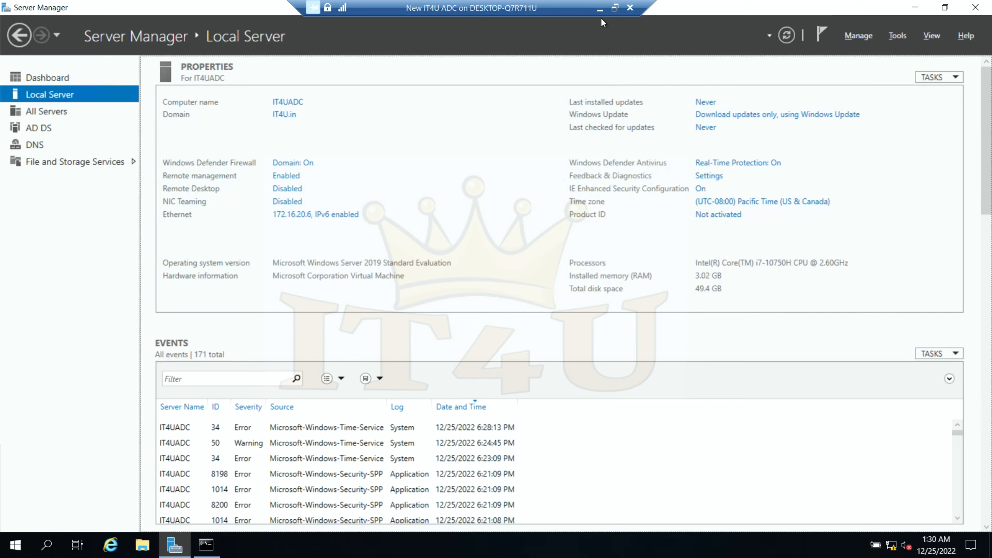
# - Switch to the New IT4U DC virtual machine and open a command prompt there
pyautogui.click(600, 8)
pyautogui.moveTo(772, 543)
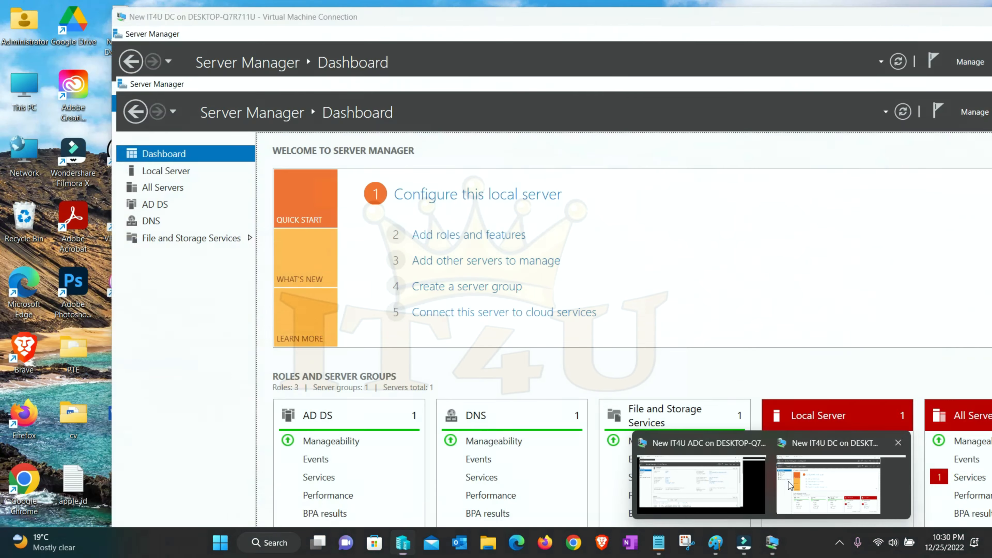
pyautogui.click(828, 485)
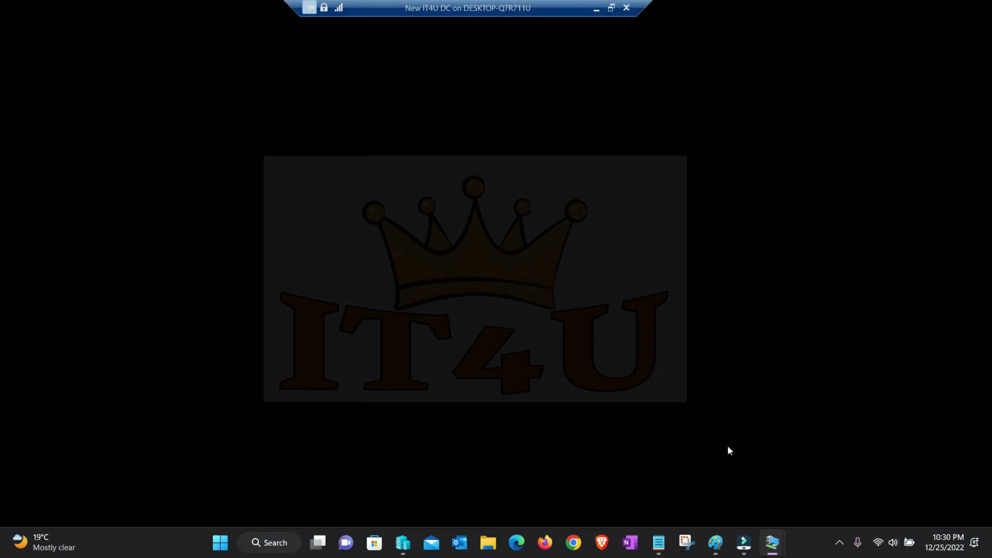
pyautogui.press('super+r')
pyautogui.write('cmd')
pyautogui.press('Return')
# - Run netdom query fsmo on the domain controller and check the listed holder of each FSMO role
pyautogui.write('netfom')
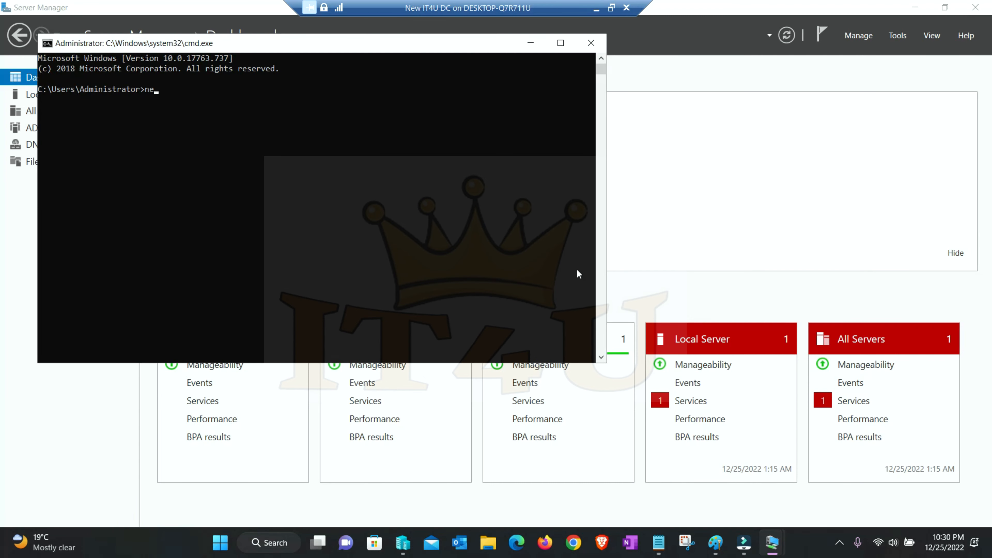
pyautogui.press('BackSpace')
pyautogui.press('BackSpace')
pyautogui.press('BackSpace')
pyautogui.write('dom query fsmo')
pyautogui.press('Return')
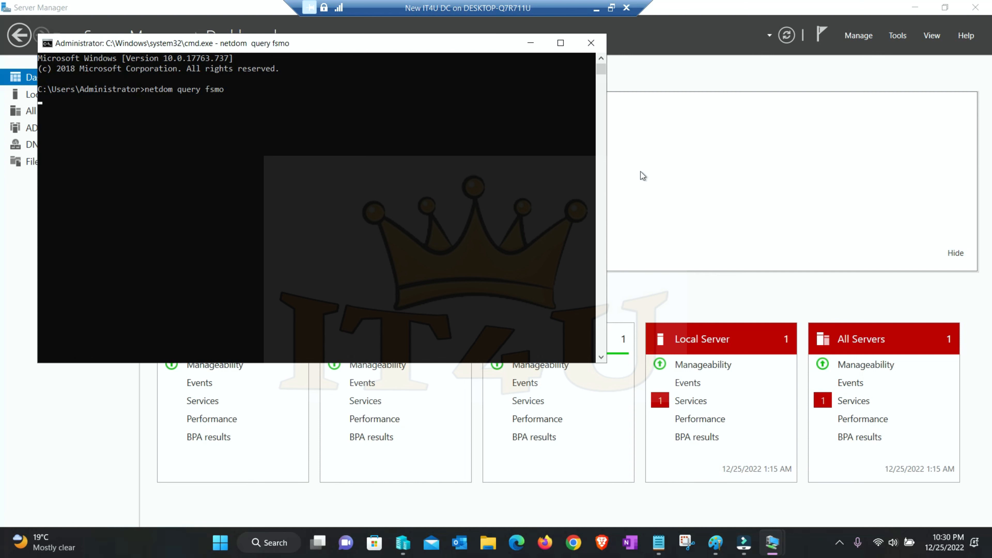
pyautogui.moveTo(402, 48); pyautogui.dragTo(533, 123)
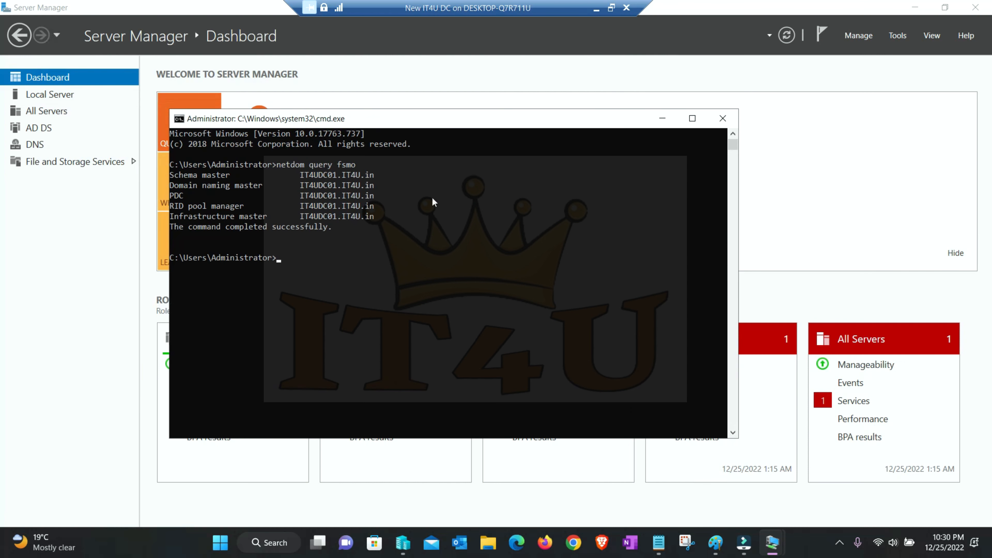
pyautogui.moveTo(387, 218); pyautogui.dragTo(170, 176)
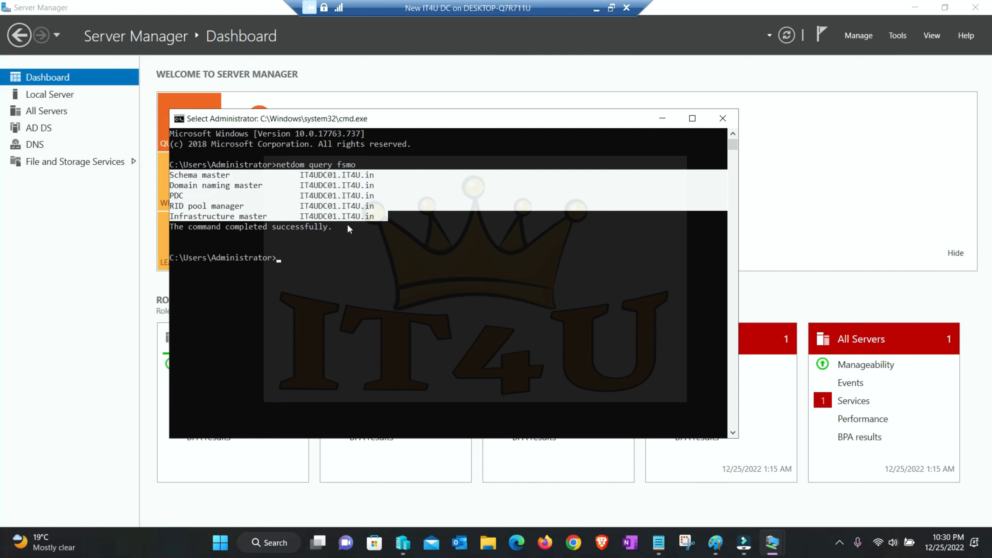
# - Start ntdsutil in the command prompt and display its help list with ?
pyautogui.click(294, 262)
pyautogui.write('ntd')
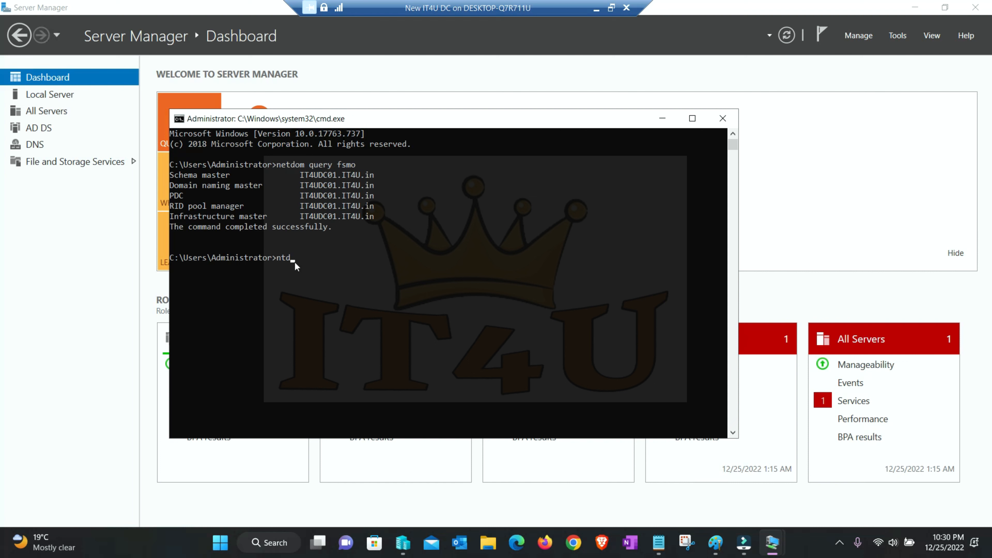
pyautogui.write('sutil')
pyautogui.press('Return')
pyautogui.write('?')
pyautogui.press('Return')
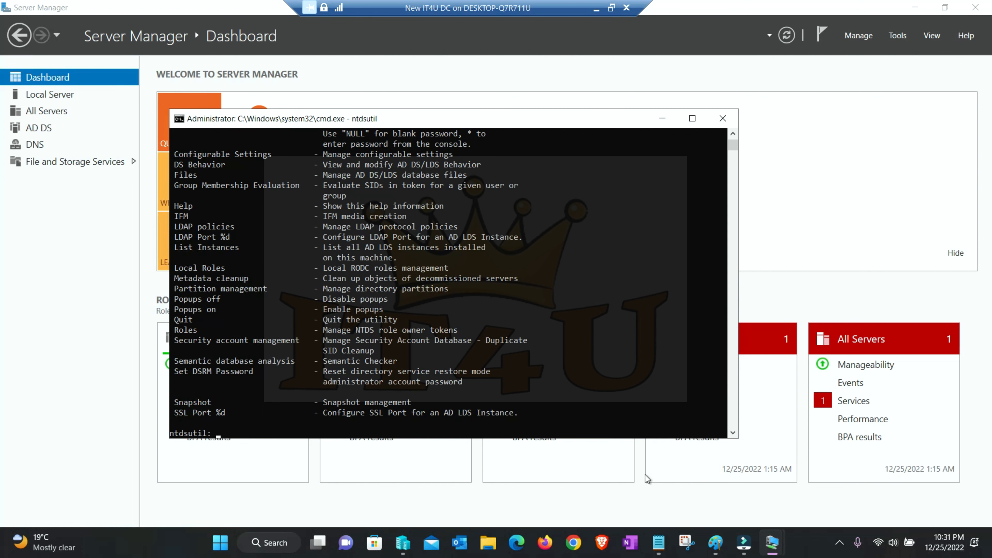
# - Enlarge the command prompt window and review the ntdsutil help list, focusing on the Set DSRM Password and Roles entries
pyautogui.moveTo(738, 438); pyautogui.dragTo(809, 500)
pyautogui.scroll(1, 425, 371)
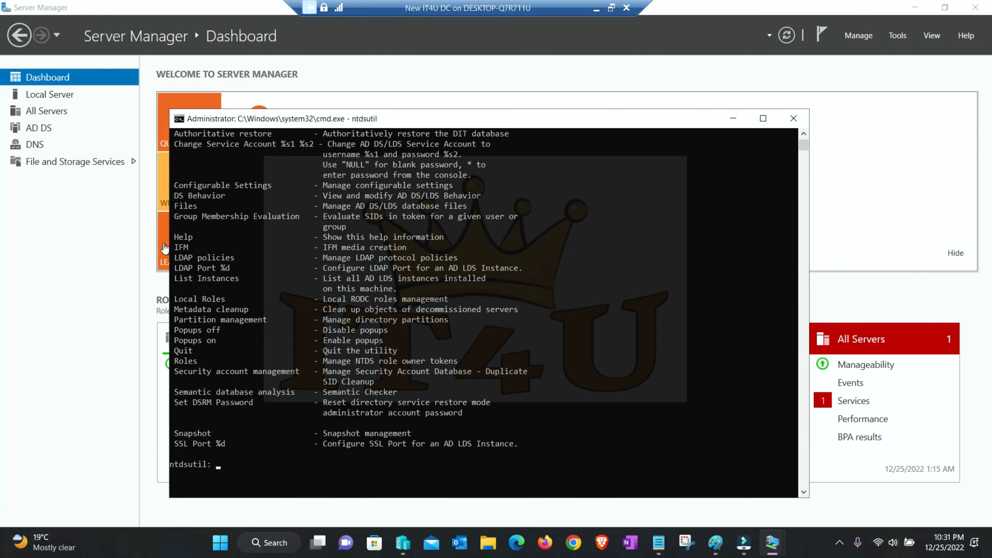
pyautogui.scroll(1, 211, 240)
pyautogui.moveTo(180, 147); pyautogui.dragTo(433, 465)
pyautogui.click(460, 485)
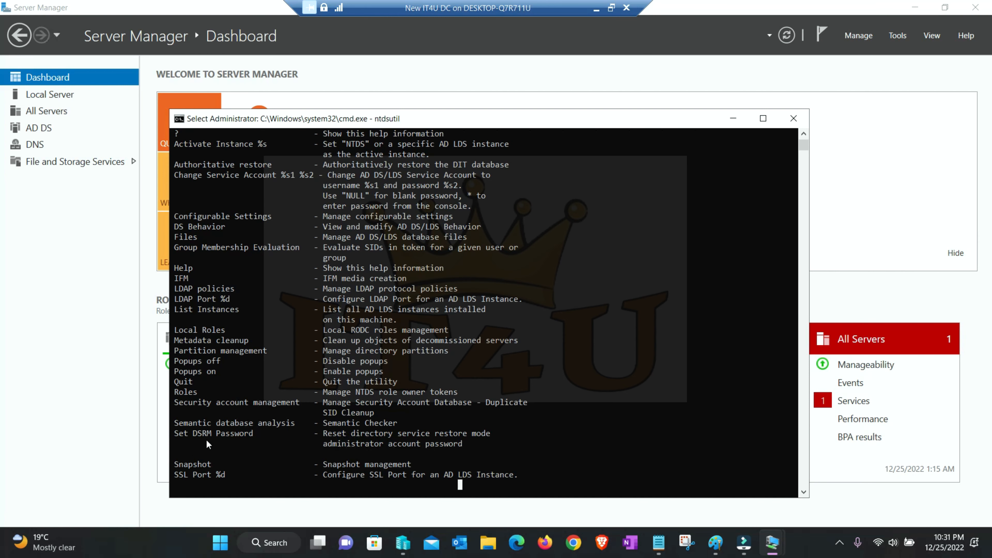
pyautogui.moveTo(174, 435); pyautogui.dragTo(400, 435)
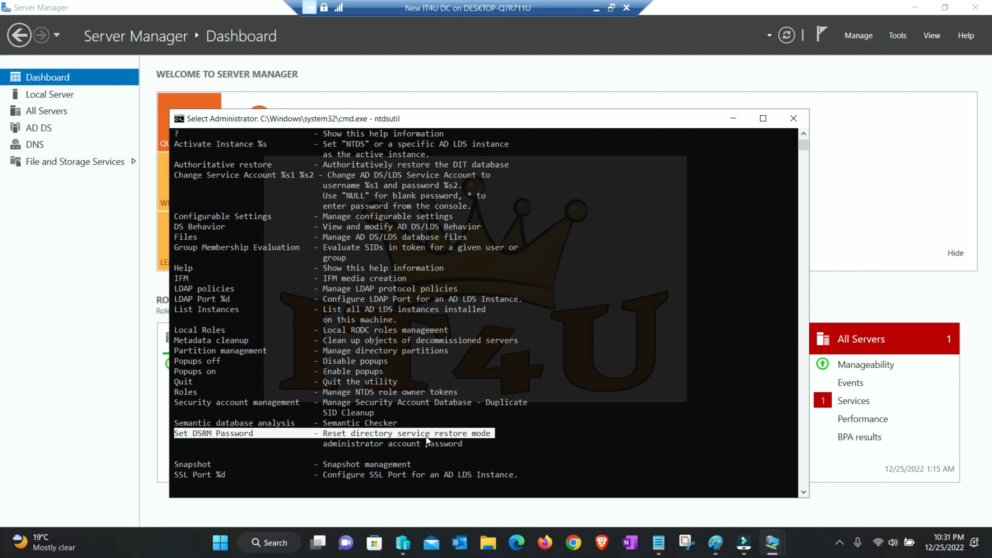
pyautogui.rightClick(510, 440)
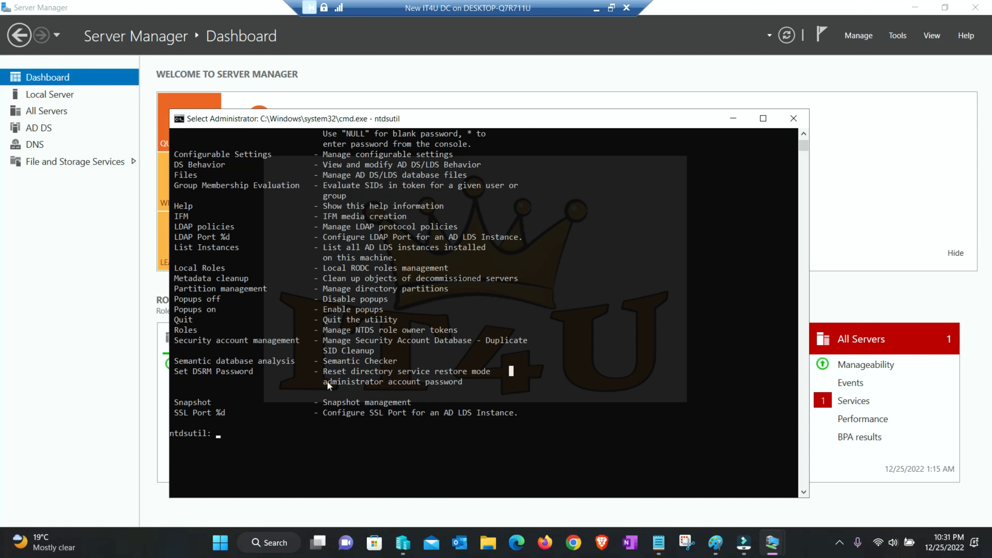
pyautogui.hotkey('alt', 'Tab')
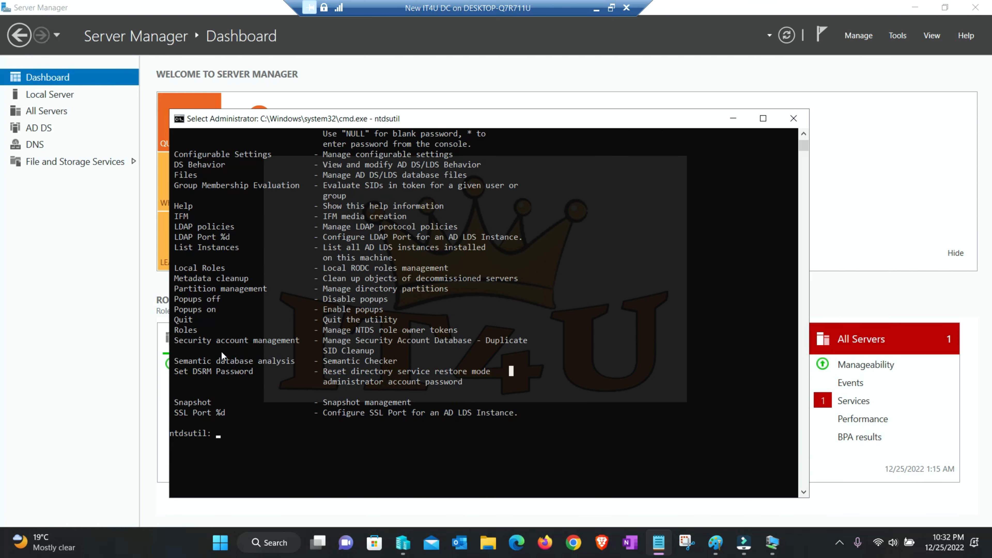
pyautogui.moveTo(217, 329); pyautogui.dragTo(306, 331)
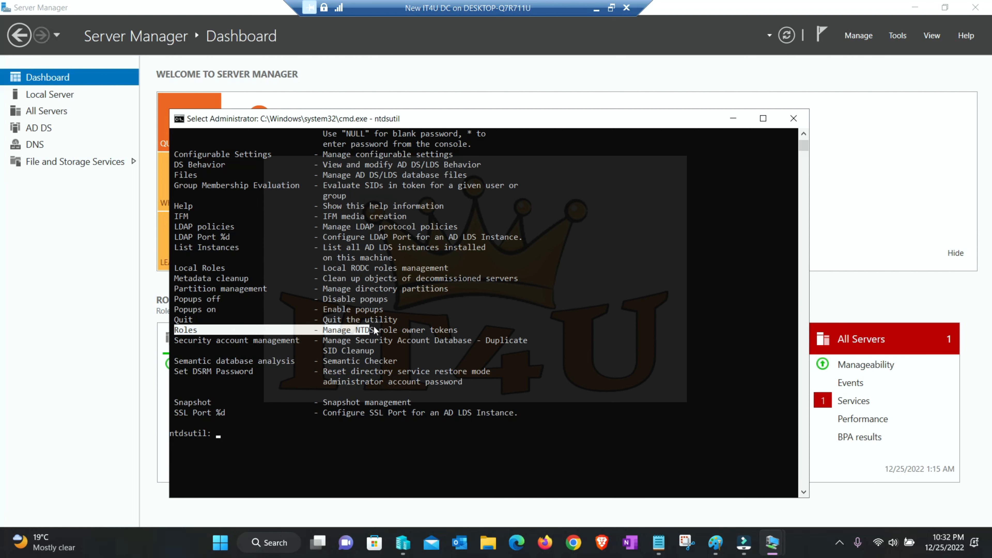
# - Enter the fsmo maintenance context of ntdsutil with the roles command
pyautogui.moveTo(464, 329); pyautogui.dragTo(483, 332)
pyautogui.click(229, 440)
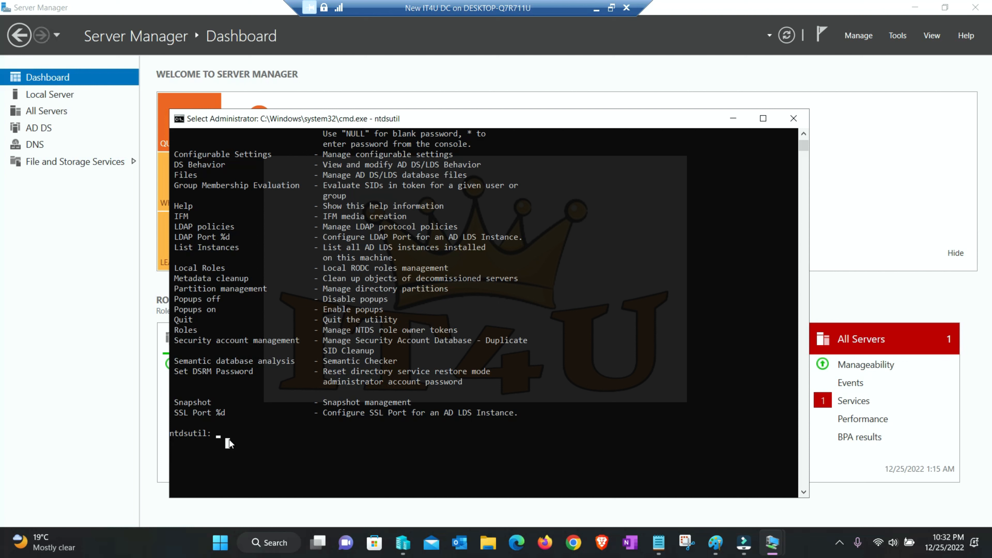
pyautogui.write('roles')
pyautogui.press('Return')
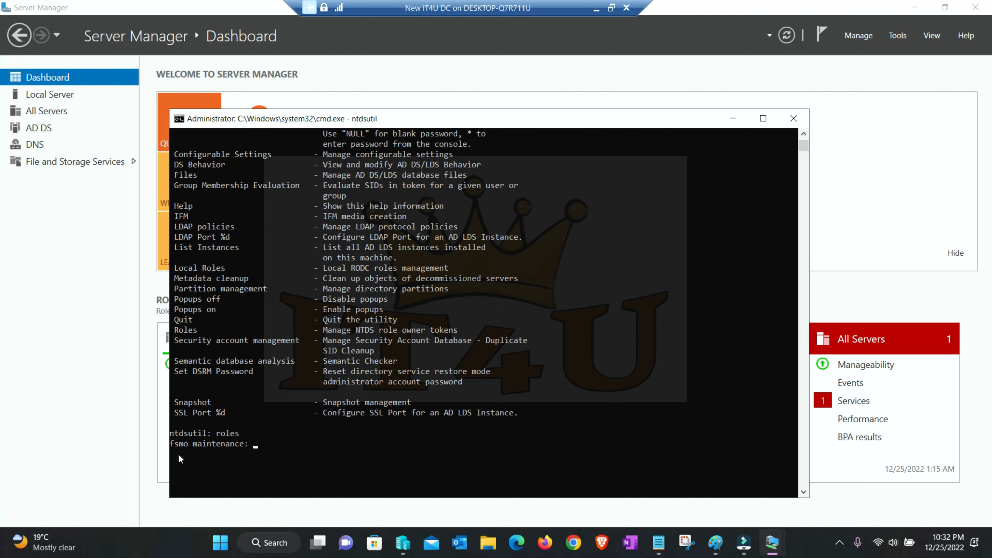
pyautogui.click(174, 444)
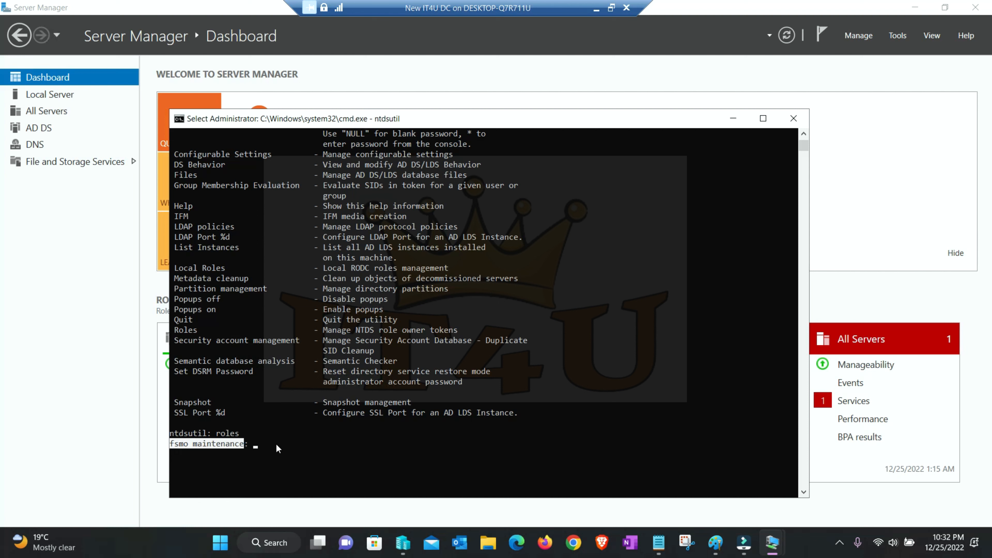
pyautogui.click(269, 445)
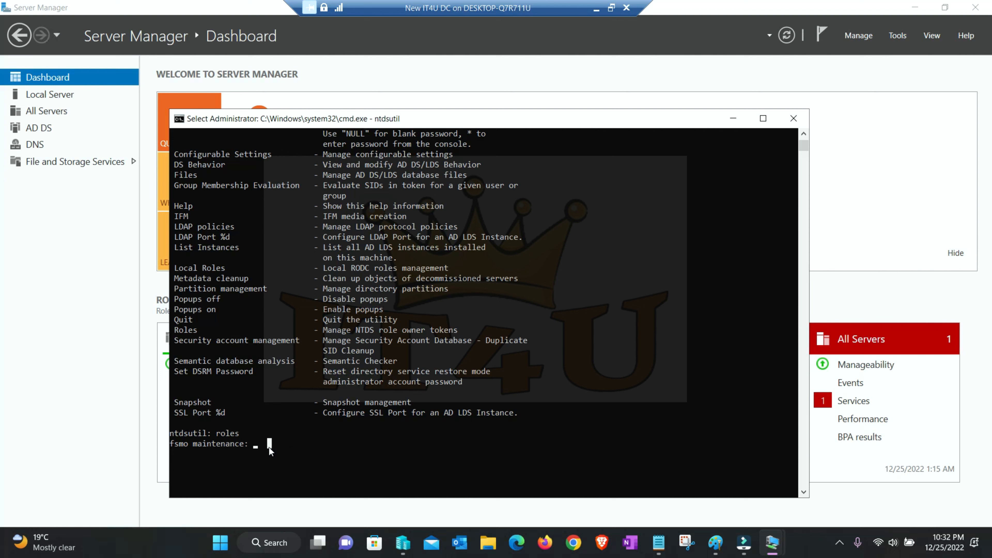
# - List the fsmo maintenance commands with ? and review them, focusing on the Connections entry
pyautogui.write('?')
pyautogui.press('Return')
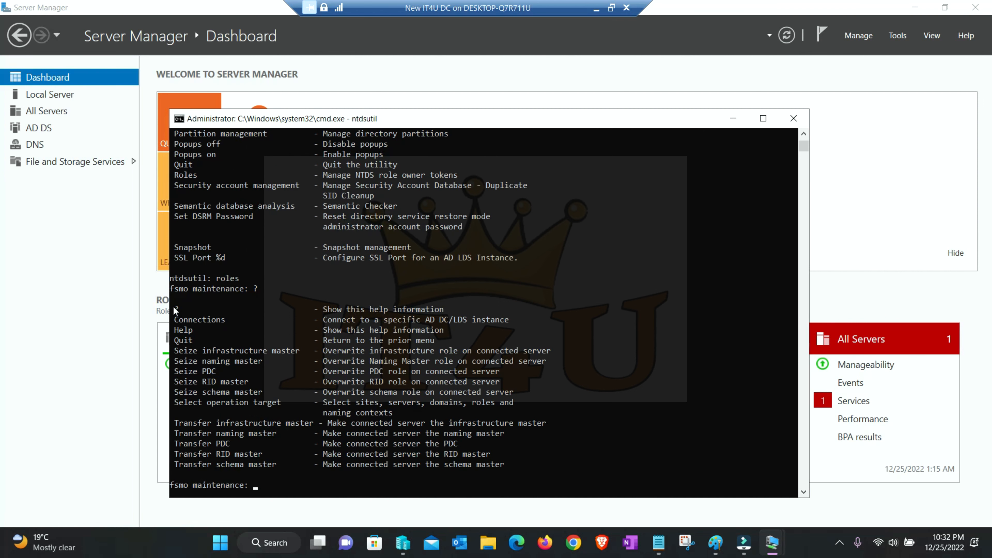
pyautogui.click(176, 319)
pyautogui.moveTo(176, 319); pyautogui.dragTo(508, 467)
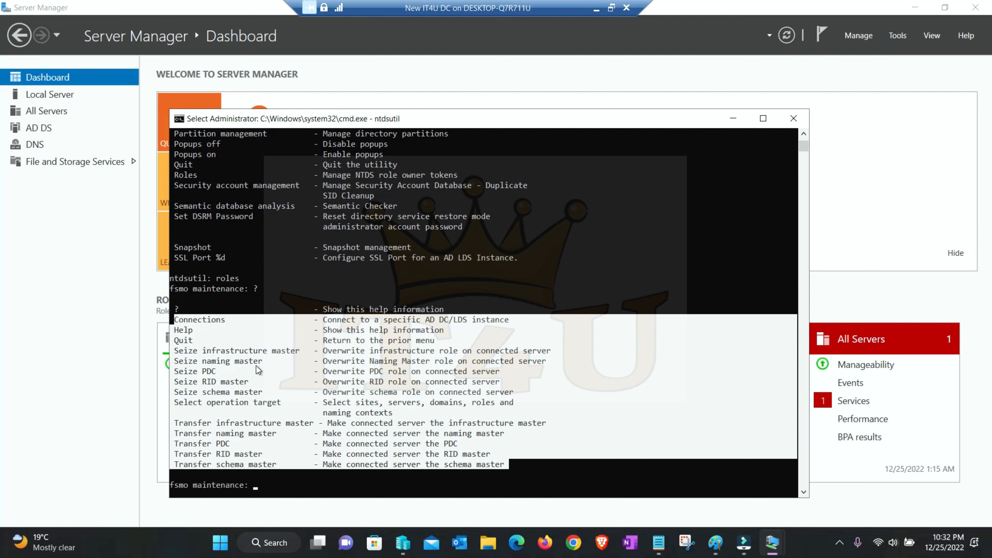
pyautogui.click(204, 381)
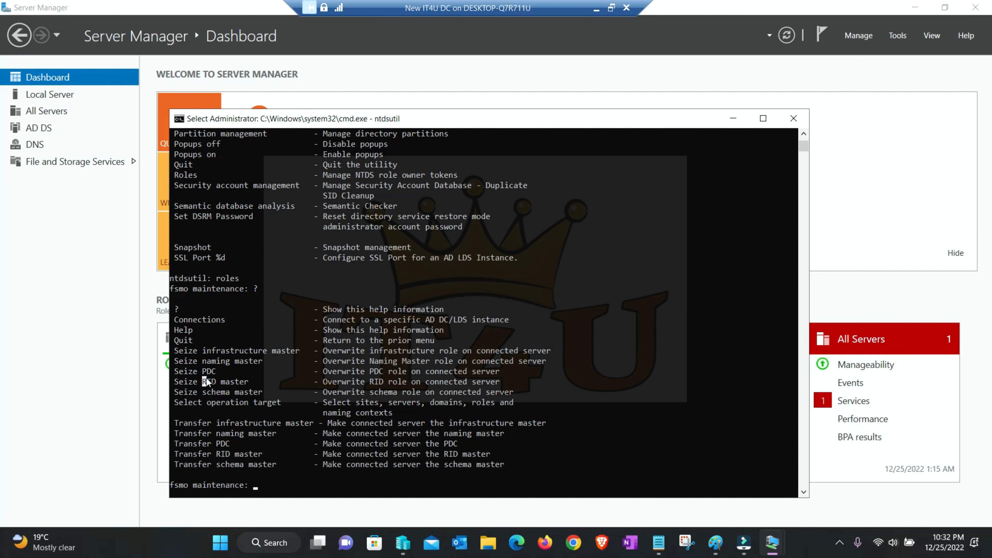
pyautogui.moveTo(172, 320); pyautogui.dragTo(421, 321)
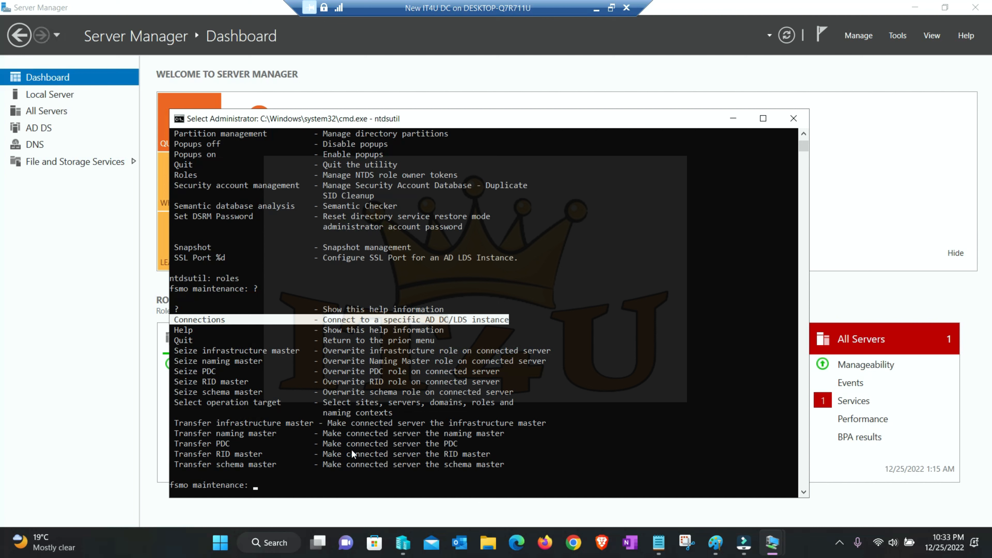
pyautogui.click(265, 487)
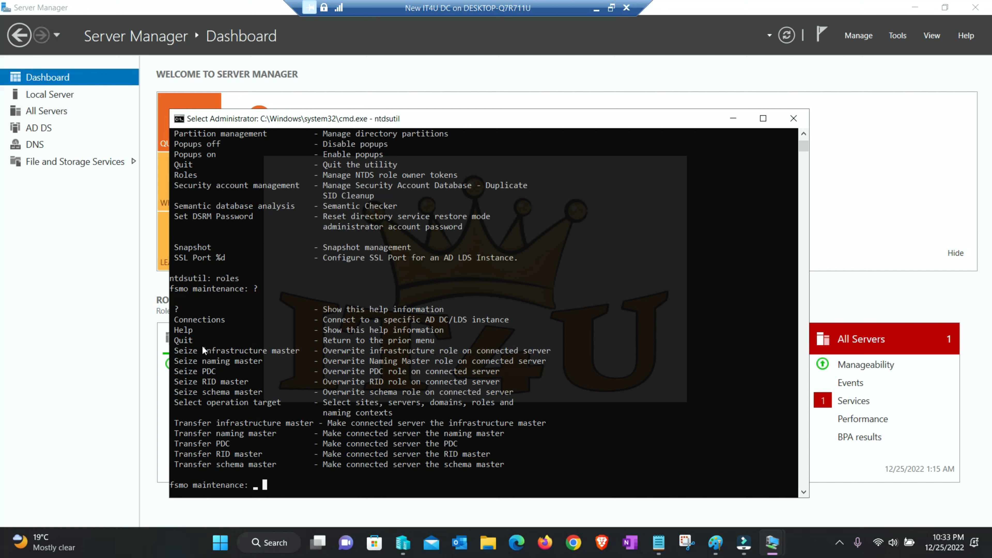
# - Enter the server connections context from fsmo maintenance with the connections command
pyautogui.moveTo(231, 320); pyautogui.dragTo(179, 319)
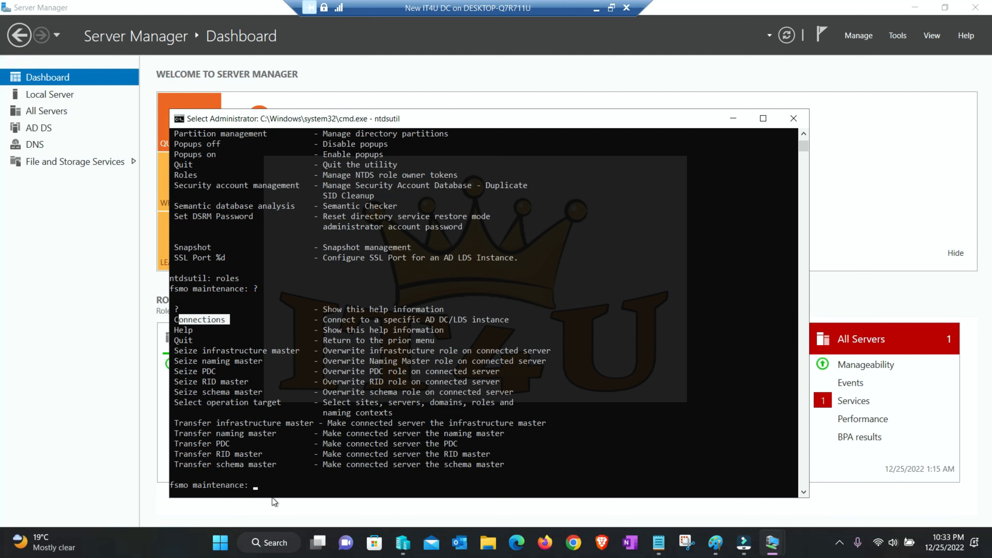
pyautogui.click(267, 491)
pyautogui.write('connections')
pyautogui.press('Return')
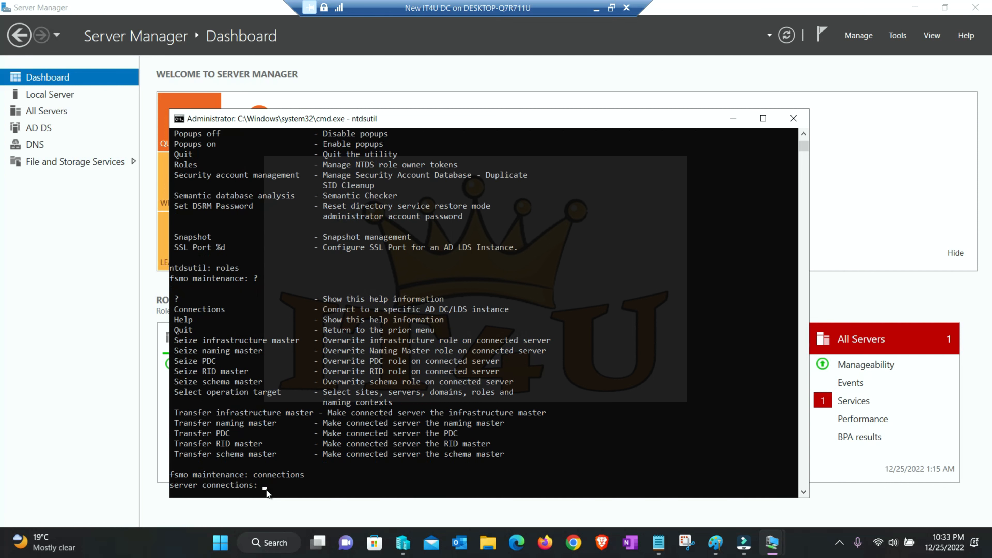
pyautogui.scroll(-4, 267, 488)
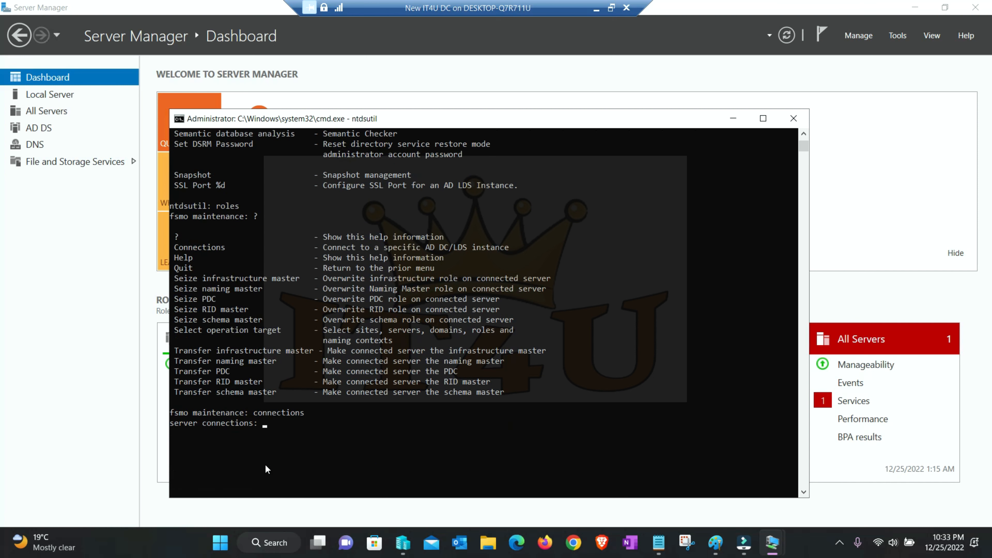
pyautogui.moveTo(272, 365); pyautogui.dragTo(187, 363)
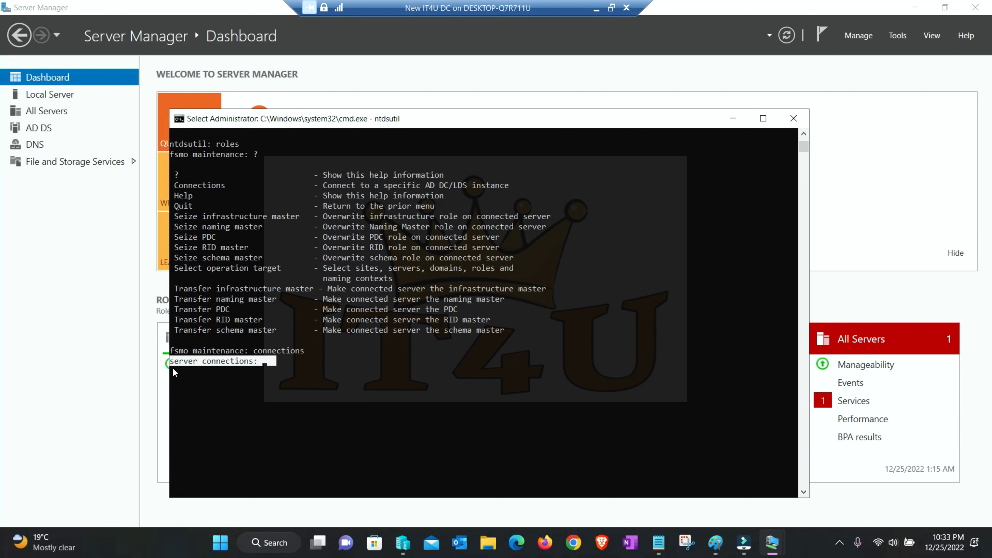
pyautogui.click(287, 364)
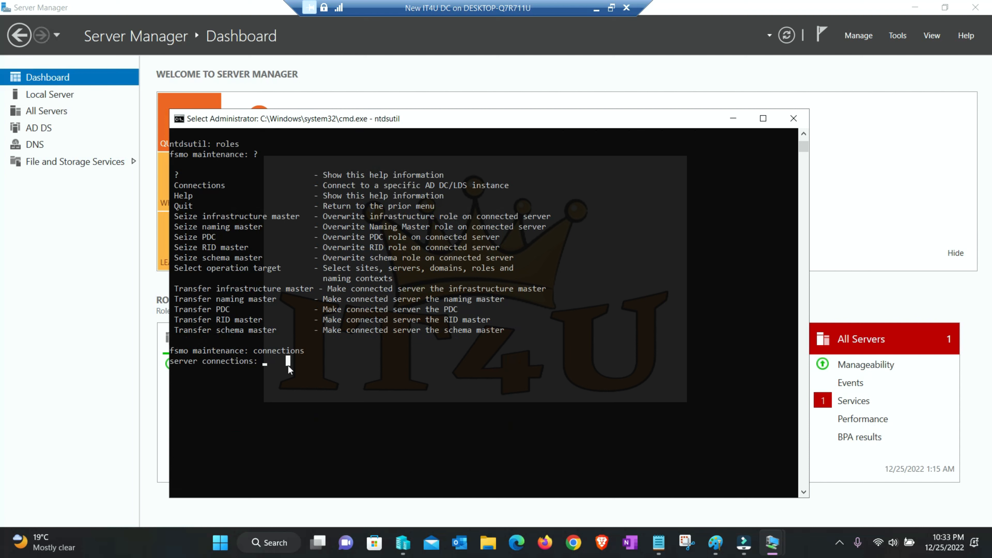
# - Display the server connections help list with ? and review its commands
pyautogui.write('?')
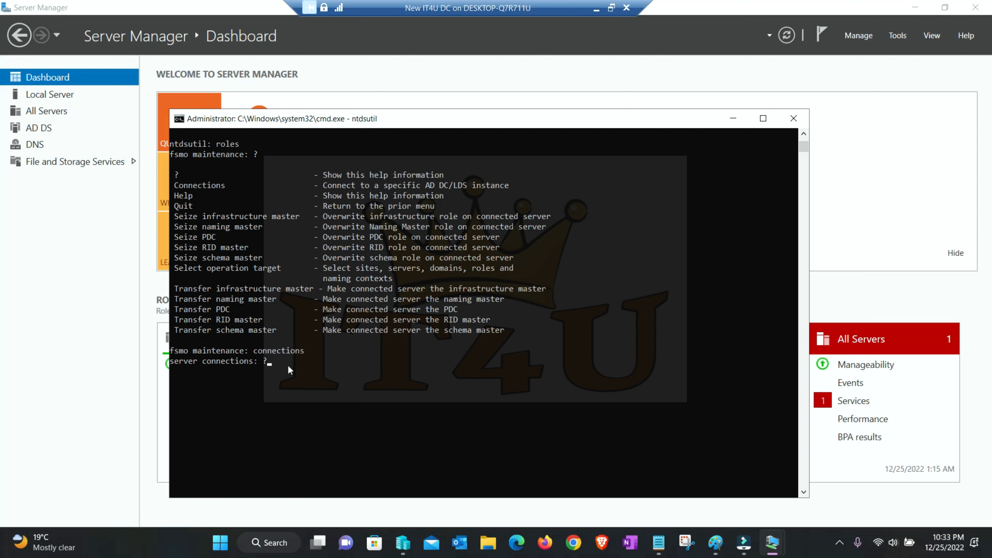
pyautogui.press('Return')
pyautogui.scroll(-2, 323, 390)
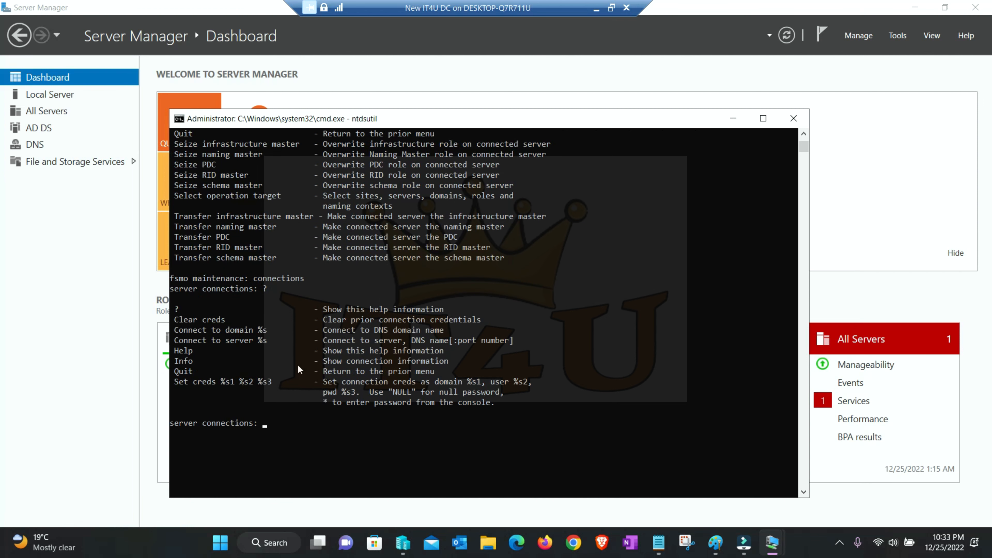
pyautogui.moveTo(174, 321); pyautogui.dragTo(514, 405)
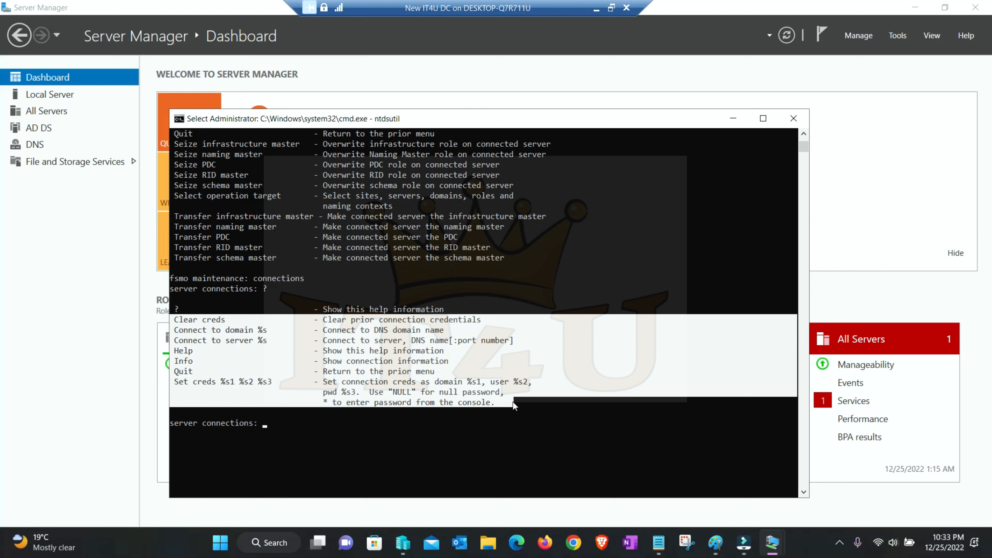
pyautogui.click(279, 423)
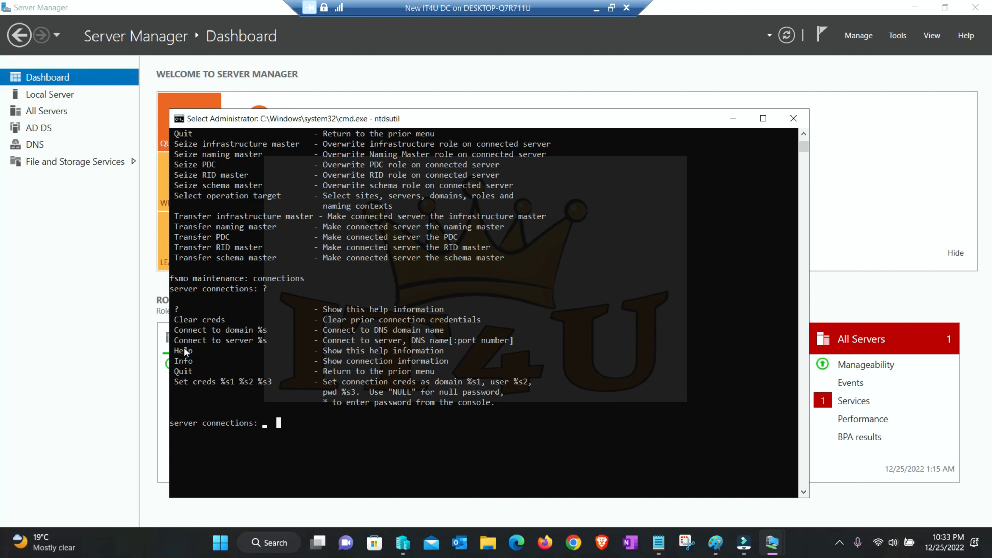
# - Bind to the domain controller with connect to server IT4UADC, and quit back to fsmo maintenance
pyautogui.moveTo(174, 340); pyautogui.dragTo(520, 338)
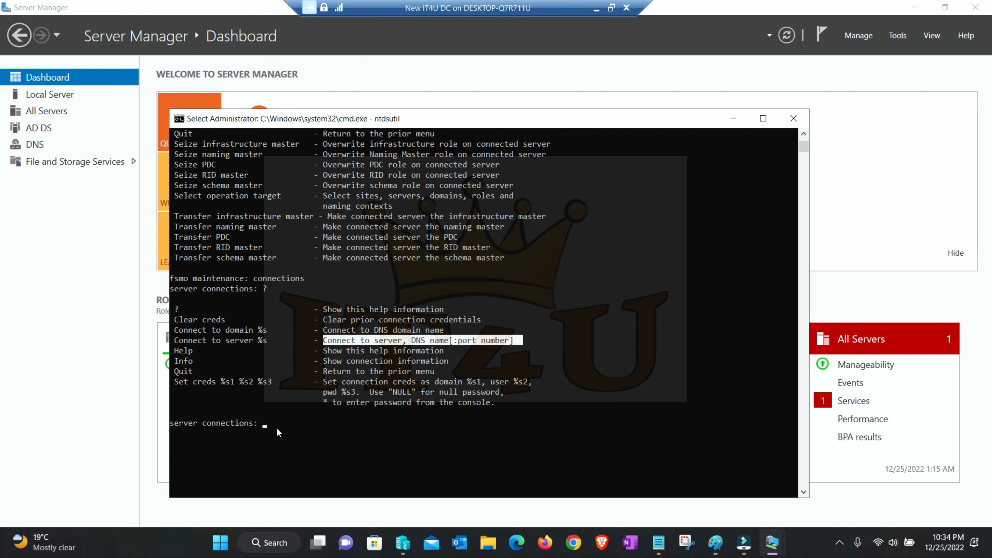
pyautogui.write('connect to server ')
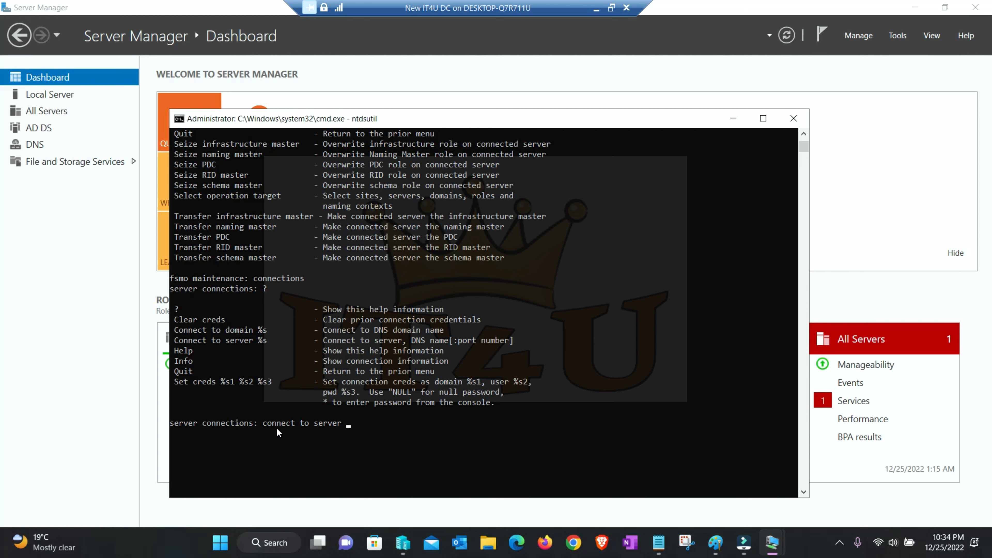
pyautogui.write('IT4UA')
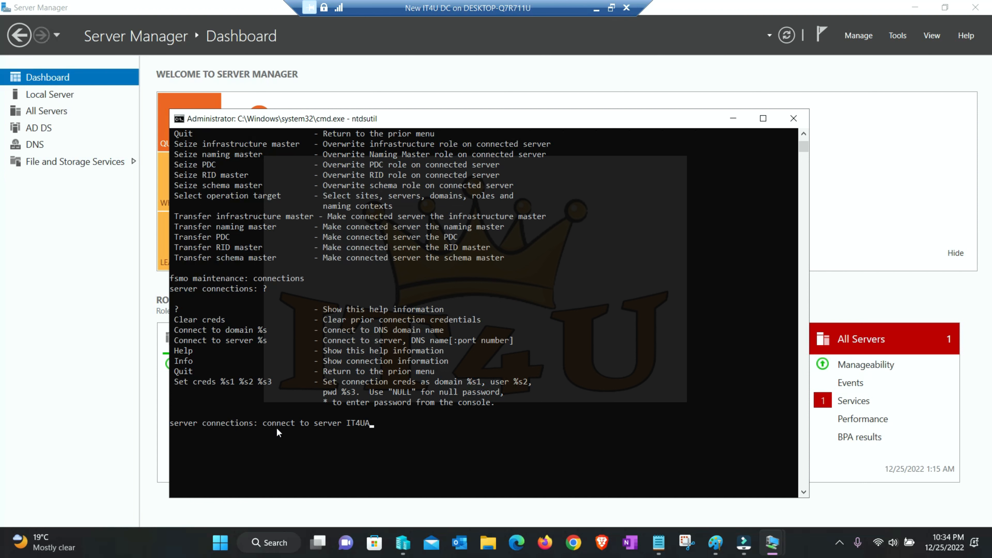
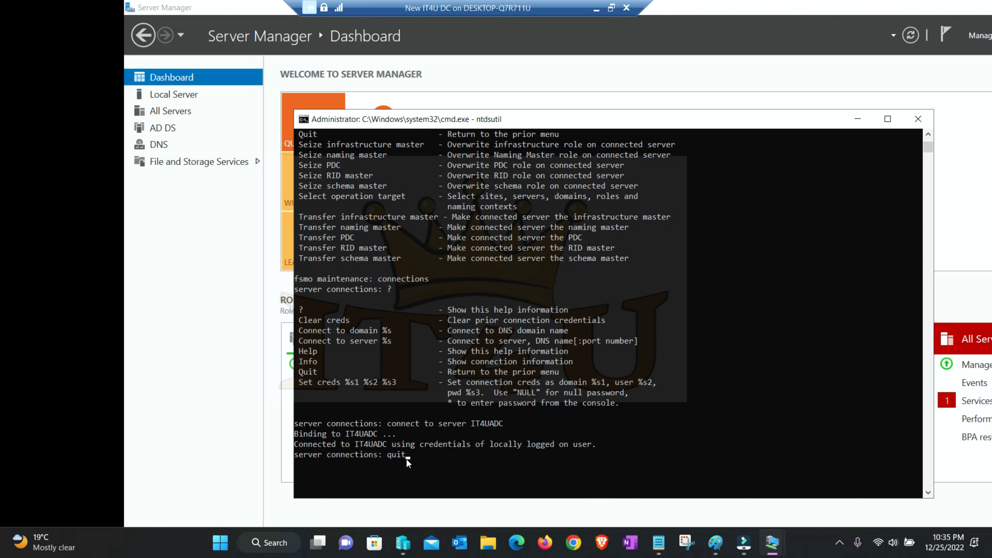
pyautogui.press('Return')
pyautogui.click(306, 470)
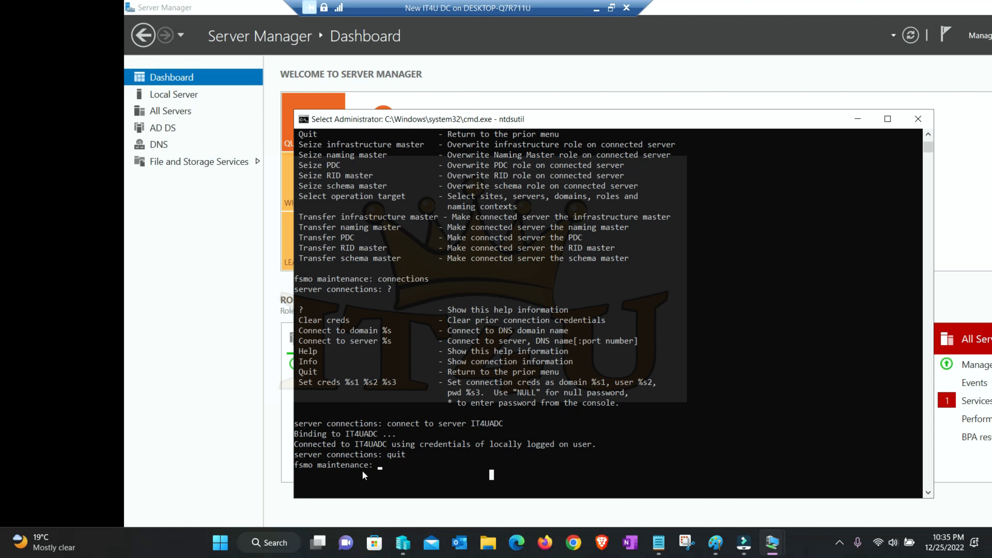
# - Redisplay the fsmo maintenance help with ? and examine the five Transfer commands
pyautogui.click(396, 467)
pyautogui.write('?')
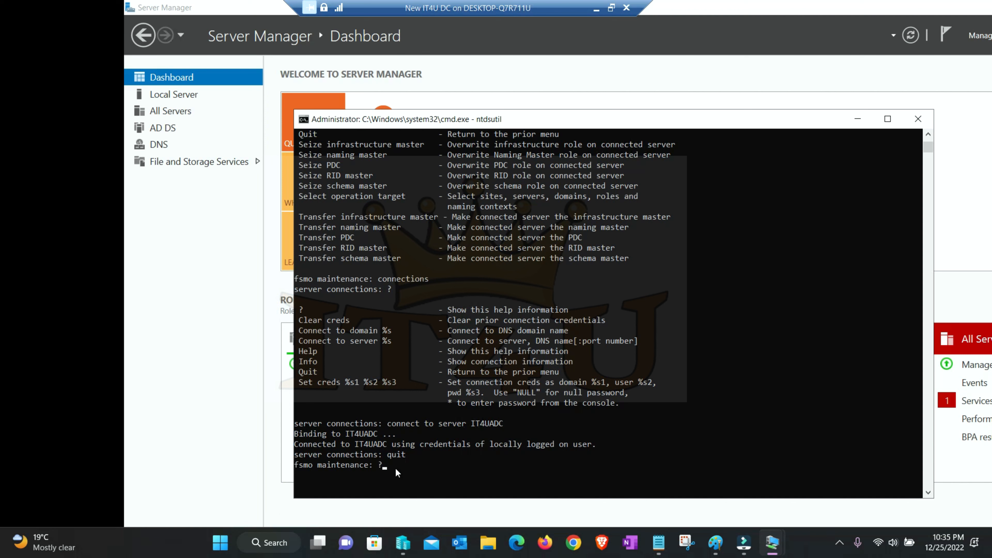
pyautogui.press('Return')
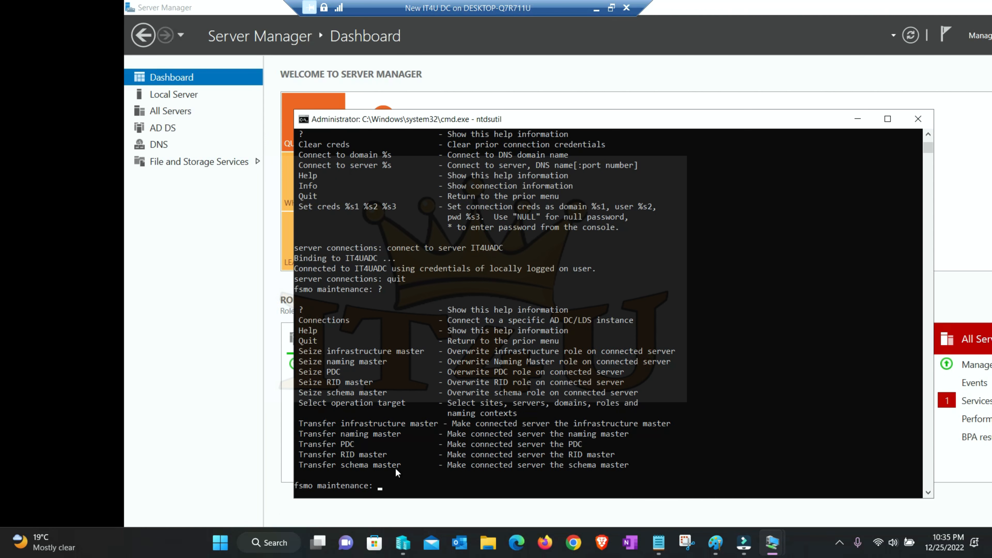
pyautogui.scroll(-2, 374, 441)
pyautogui.click(329, 280)
pyautogui.moveTo(330, 280); pyautogui.dragTo(613, 406)
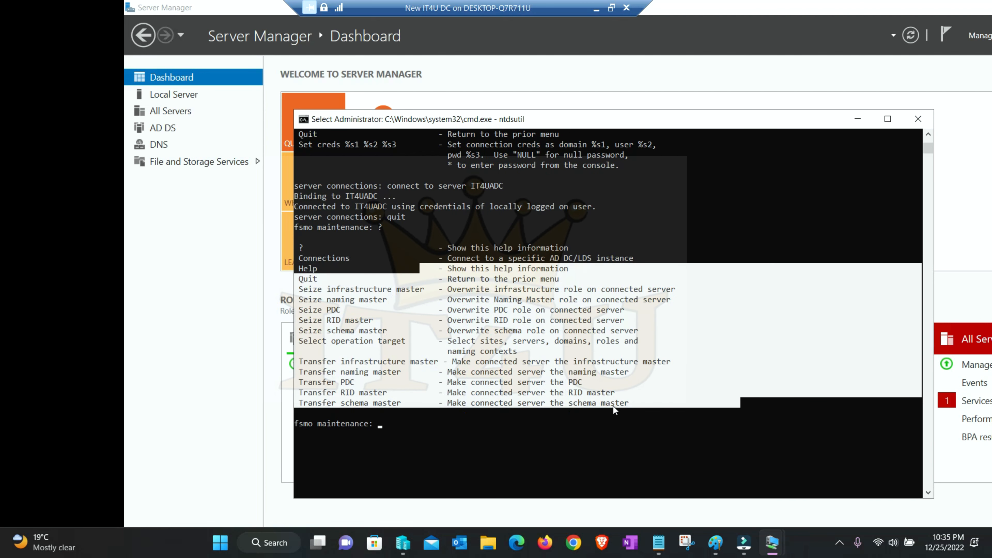
pyautogui.moveTo(449, 356); pyautogui.dragTo(662, 405)
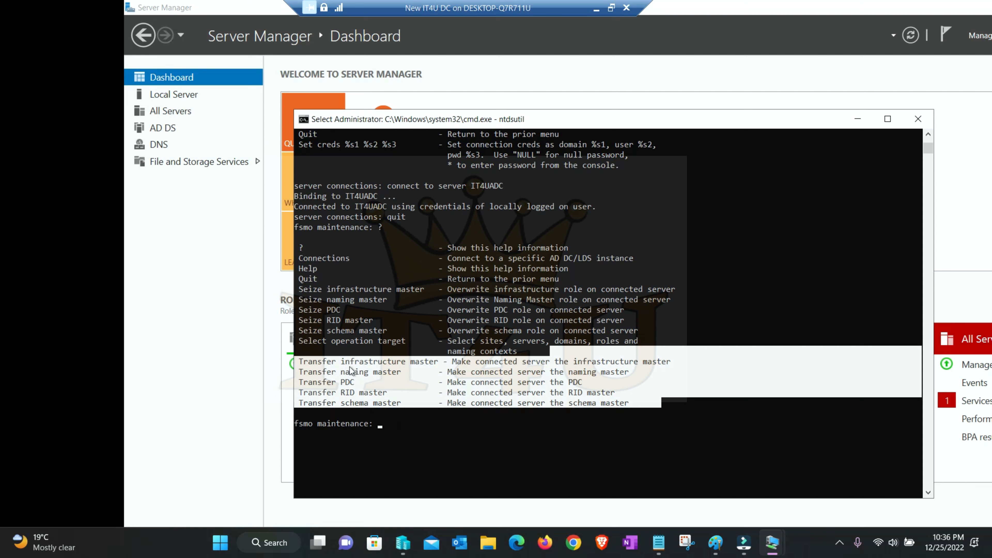
pyautogui.click(390, 431)
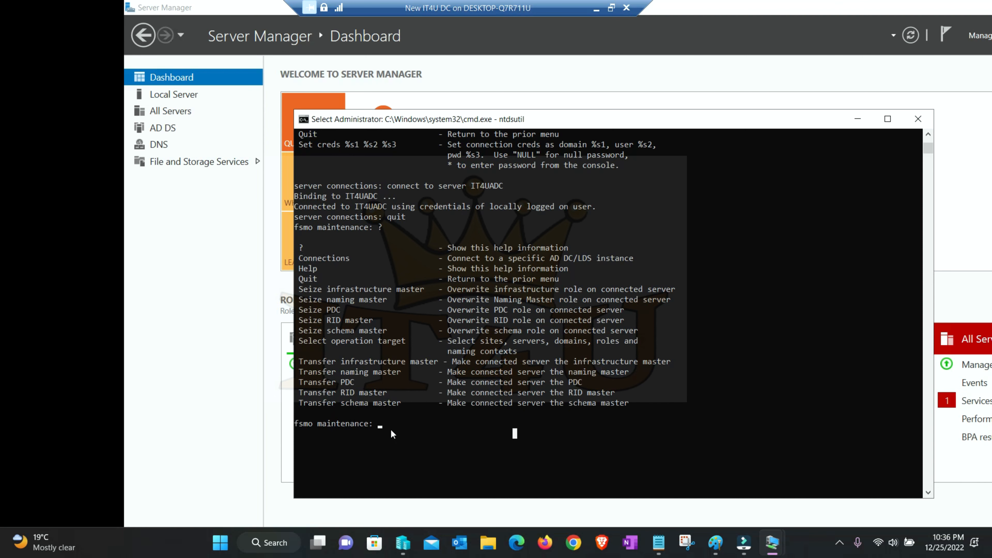
# - Run transfer infrastructure master and approve moving the Infrastructure Master role to IT4UADC
pyautogui.write('transfer')
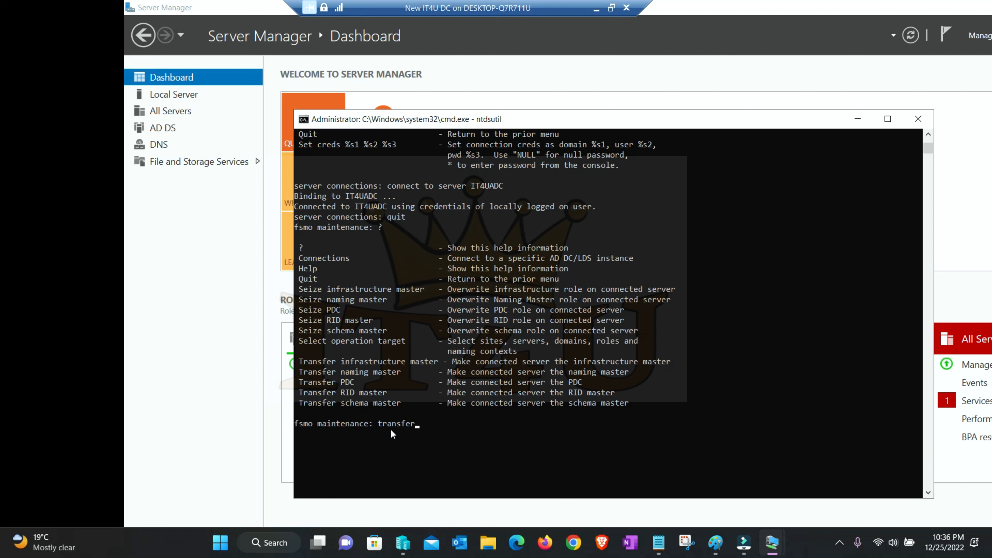
pyautogui.write(' infrastructure master')
pyautogui.press('Return')
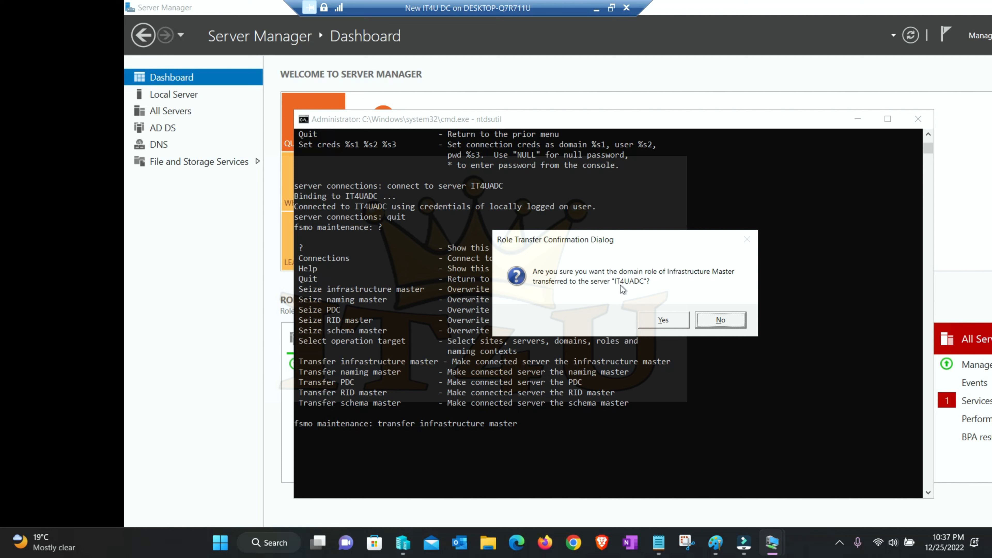
pyautogui.click(666, 323)
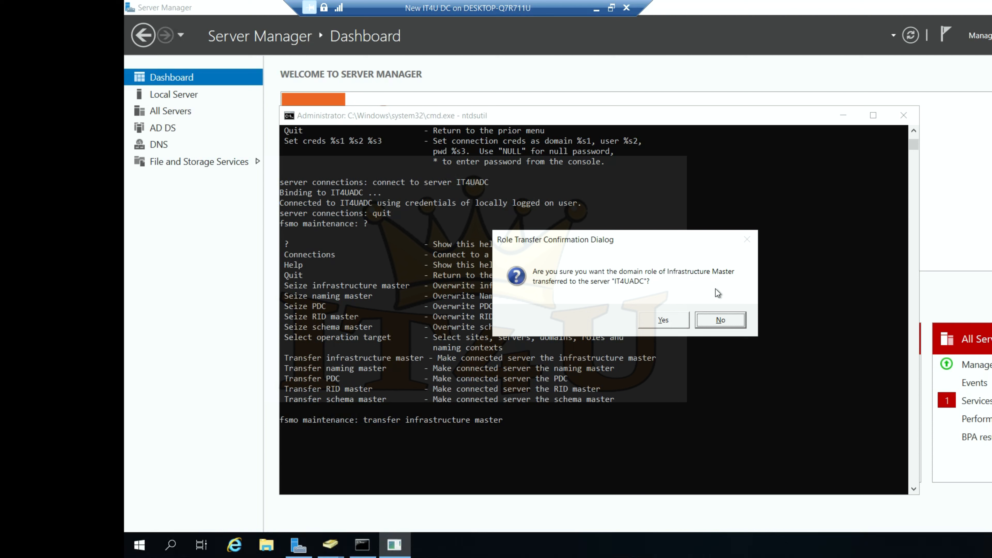
pyautogui.press('Left')
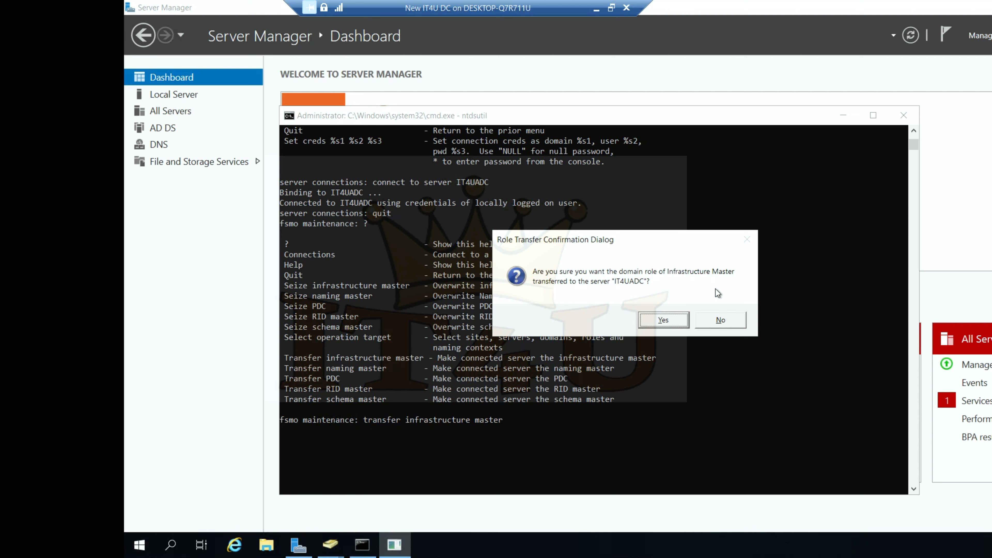
pyautogui.press('Return')
# - Run transfer naming master and approve moving the Naming Master role to IT4UADC
pyautogui.press('Up')
pyautogui.press('BackSpace')
pyautogui.press('BackSpace')
pyautogui.press('BackSpace')
pyautogui.press('BackSpace')
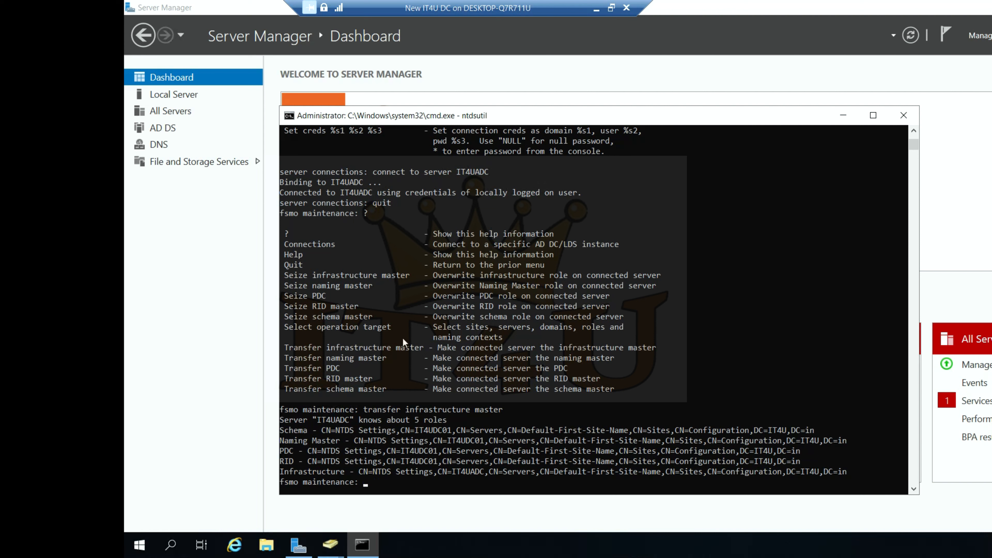
pyautogui.moveTo(493, 337); pyautogui.dragTo(521, 348)
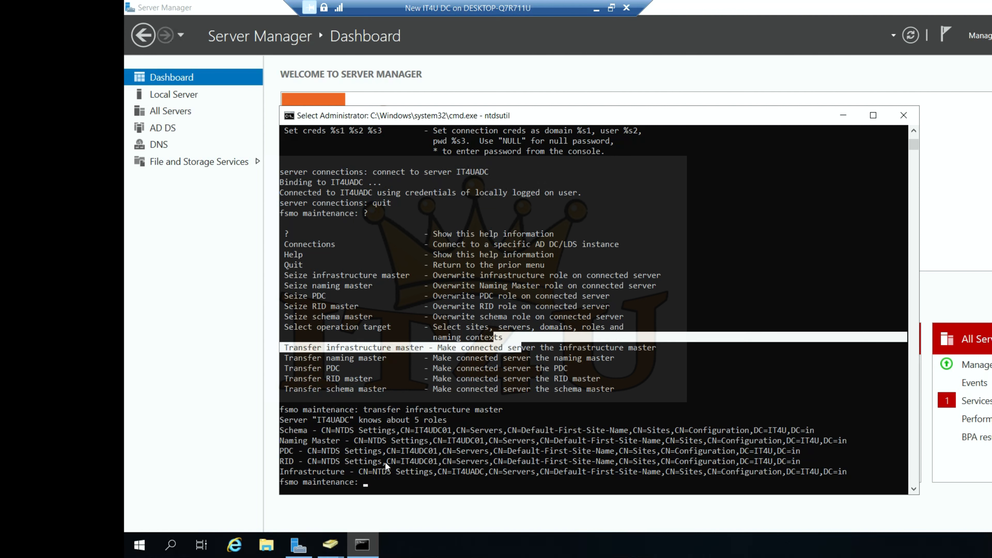
pyautogui.press('Escape')
pyautogui.write('trasfer naming m')
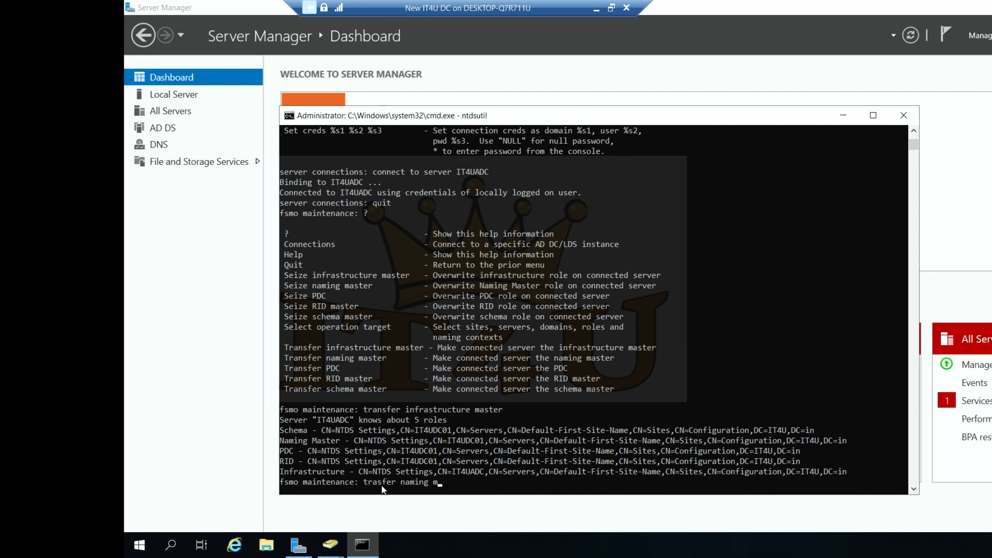
pyautogui.write('aster')
pyautogui.press('Return')
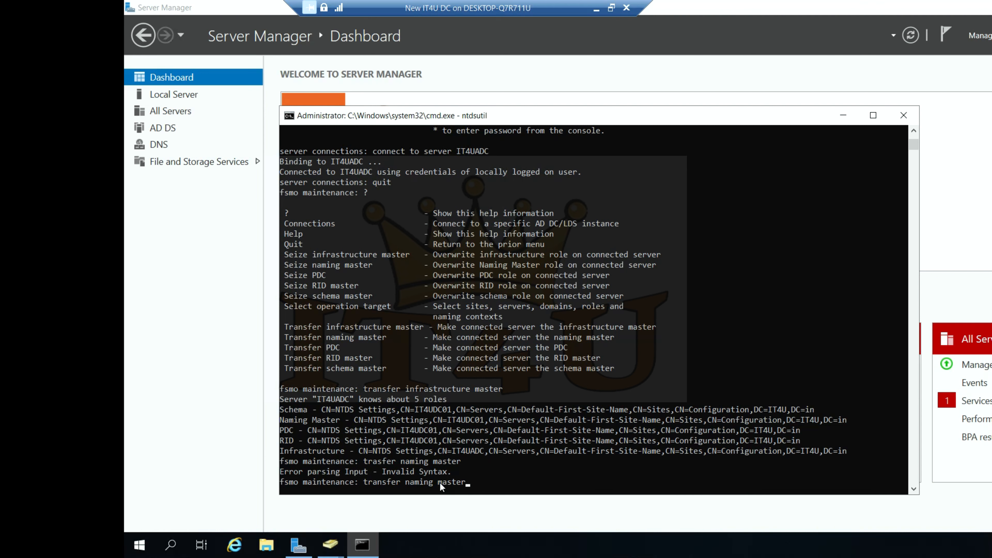
pyautogui.press('Return')
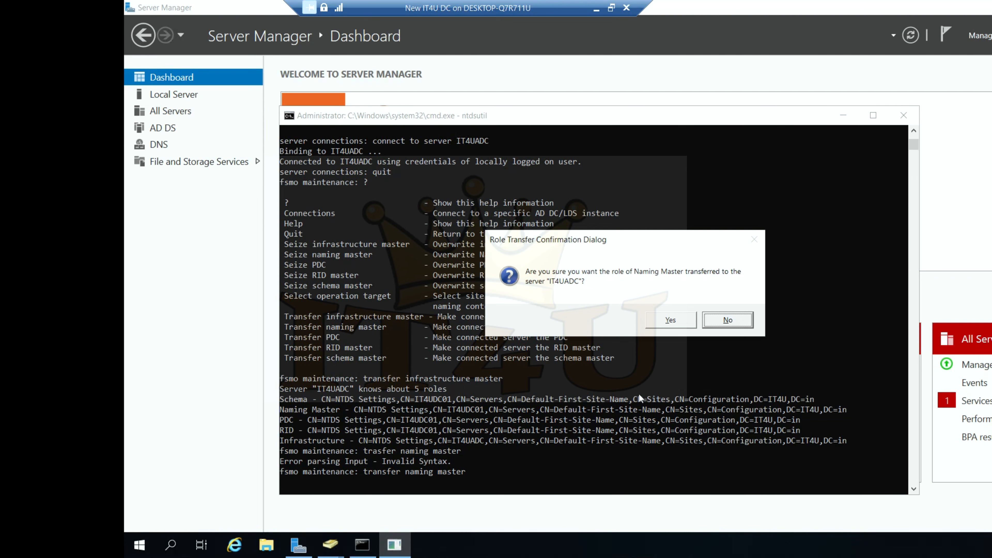
pyautogui.press('Left')
pyautogui.press('Return')
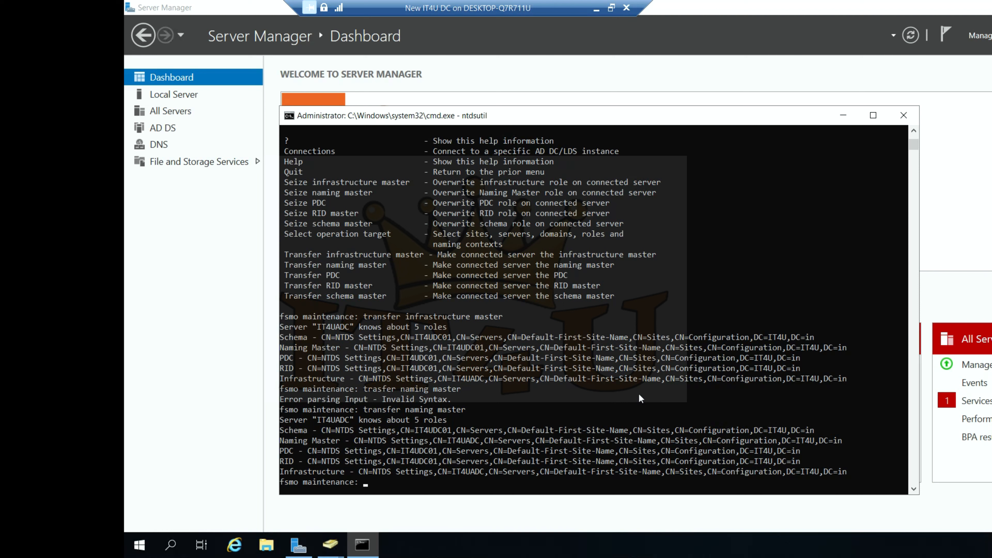
# - Run transfer pdc and approve moving the PDC role to IT4UADC
pyautogui.press('Up')
pyautogui.press('BackSpace')
pyautogui.press('BackSpace')
pyautogui.press('BackSpace')
pyautogui.press('BackSpace')
pyautogui.press('BackSpace')
pyautogui.press('BackSpace')
pyautogui.press('BackSpace')
pyautogui.press('BackSpace')
pyautogui.press('BackSpace')
pyautogui.press('BackSpace')
pyautogui.press('BackSpace')
pyautogui.press('BackSpace')
pyautogui.press('BackSpace')
pyautogui.write('pdc')
pyautogui.press('Return')
pyautogui.press('y')
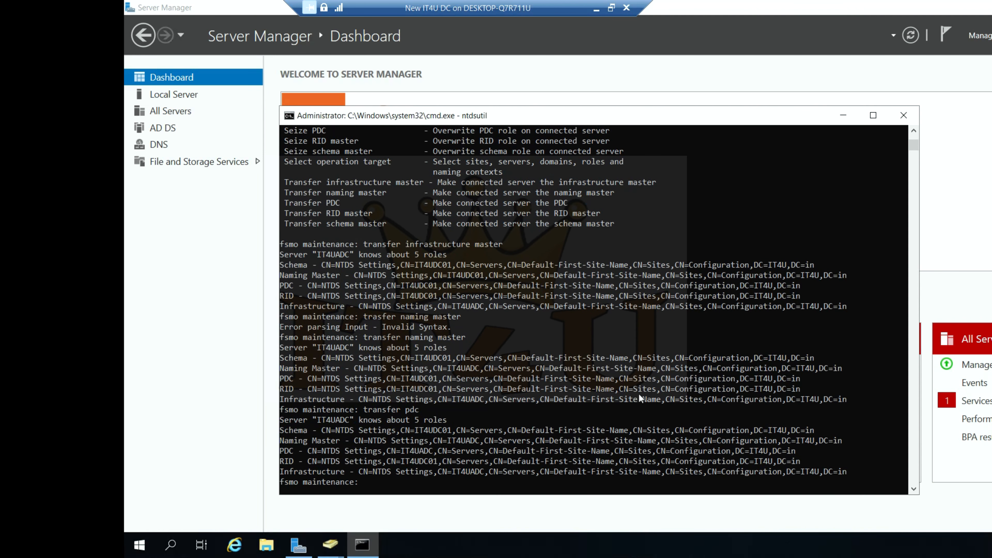
# - Run transfer rid master and approve moving the RID master role to IT4UADC
pyautogui.press('Up')
pyautogui.press('BackSpace')
pyautogui.press('BackSpace')
pyautogui.press('BackSpace')
pyautogui.write('rid master')
pyautogui.press('Return')
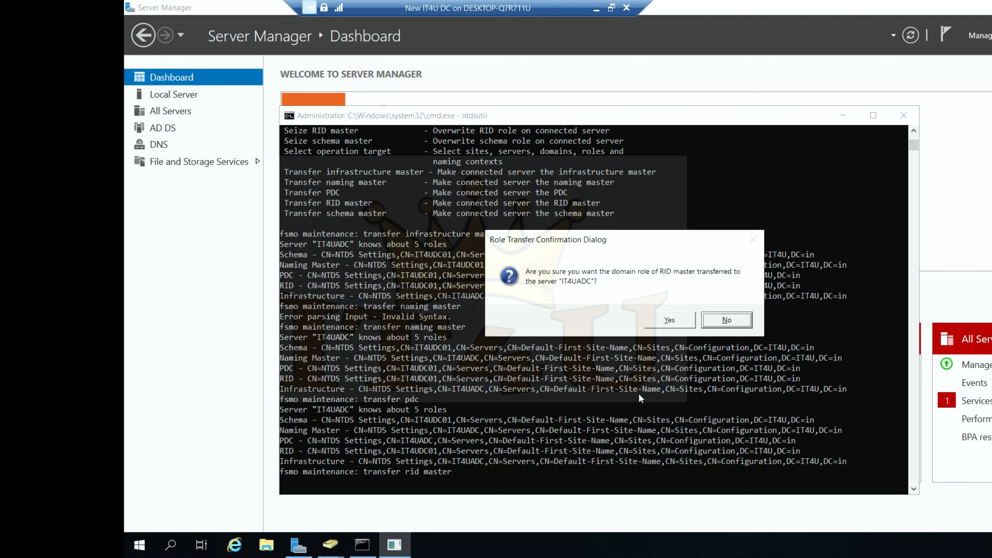
pyautogui.press('Left')
pyautogui.press('Return')
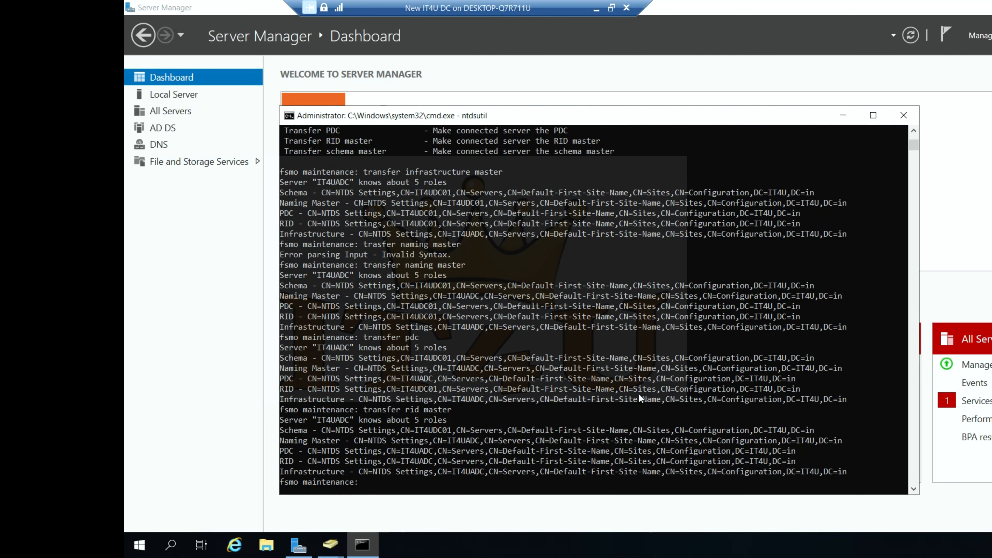
# - Run transfer schema master and approve moving the Schema Master role to IT4UADC
pyautogui.moveTo(444, 152); pyautogui.dragTo(467, 159)
pyautogui.moveTo(389, 150); pyautogui.dragTo(352, 157)
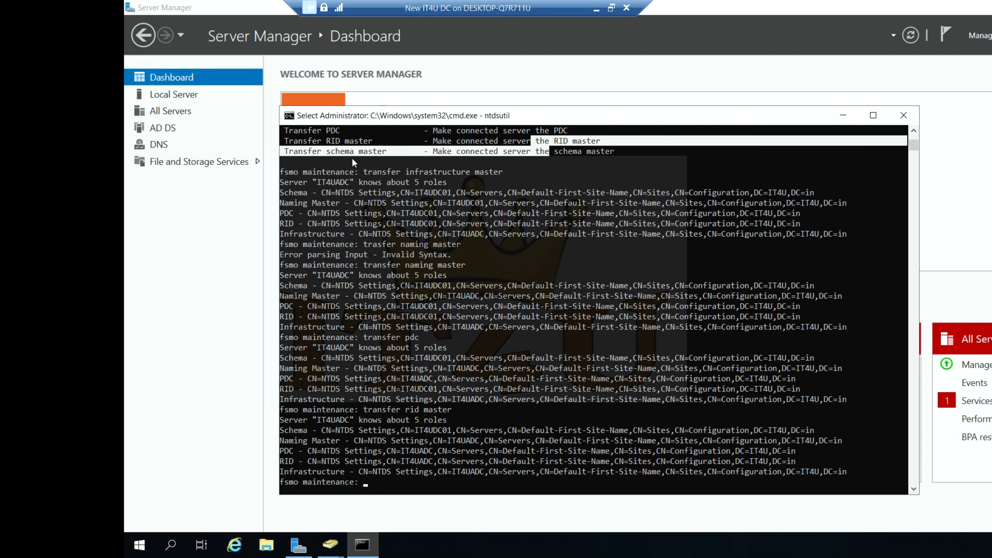
pyautogui.click(384, 485)
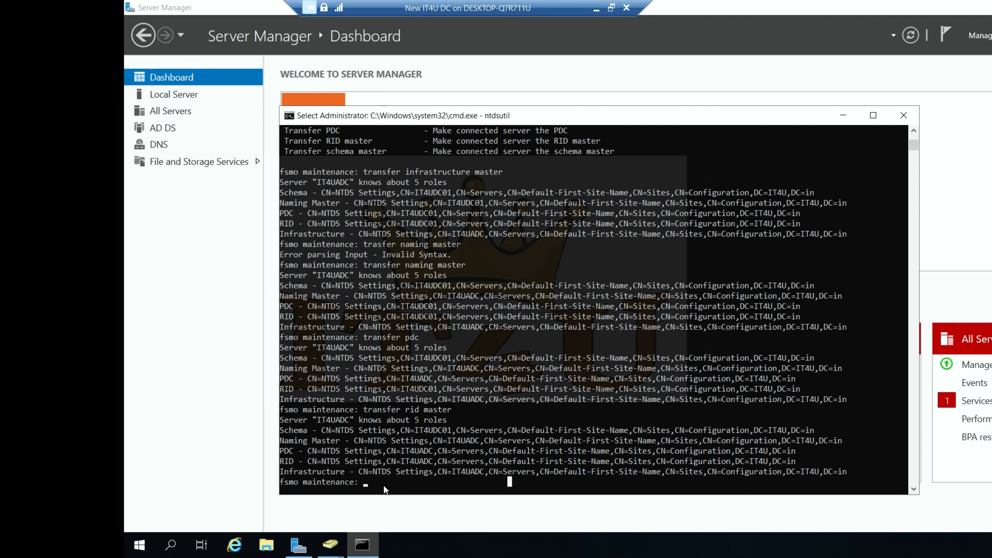
pyautogui.press('Escape')
pyautogui.press('Up')
pyautogui.press('BackSpace')
pyautogui.press('BackSpace')
pyautogui.press('BackSpace')
pyautogui.press('BackSpace')
pyautogui.press('BackSpace')
pyautogui.press('BackSpace')
pyautogui.press('BackSpace')
pyautogui.press('BackSpace')
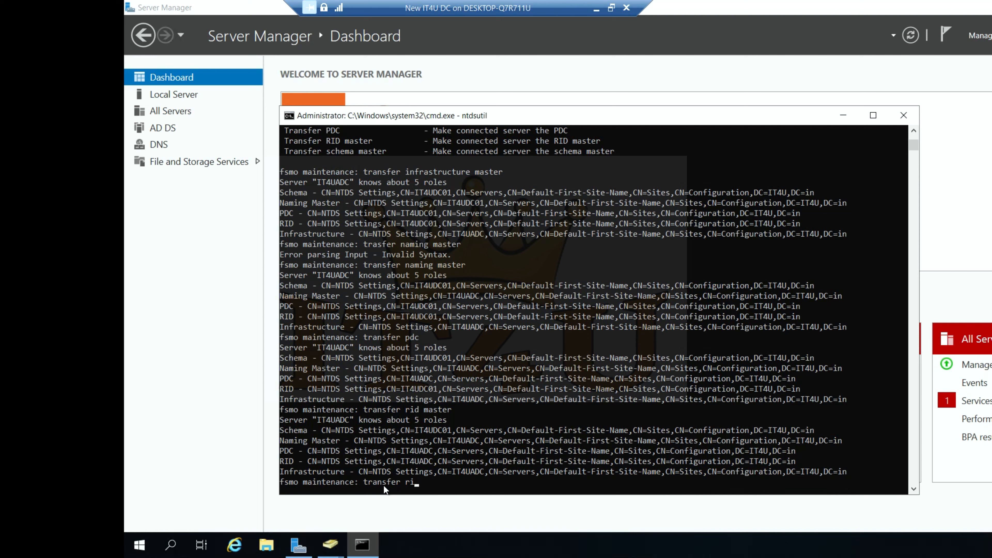
pyautogui.write('schema master')
pyautogui.press('Return')
pyautogui.press('Left')
pyautogui.press('Return')
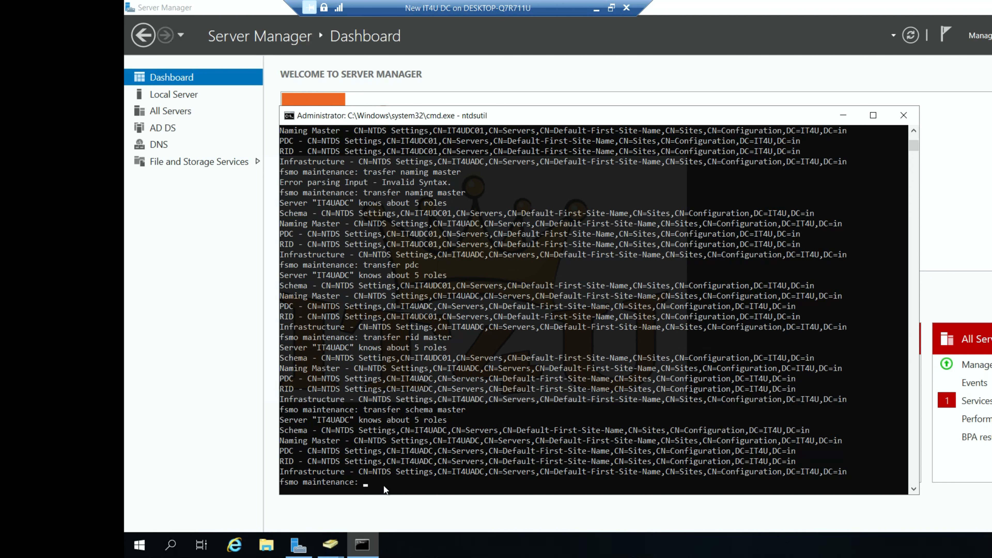
# - Close the ntdsutil session and check the role holders with netdom query fsmo in a new command prompt
pyautogui.click(904, 116)
pyautogui.press('super+r')
pyautogui.press('Return')
pyautogui.write('netdom')
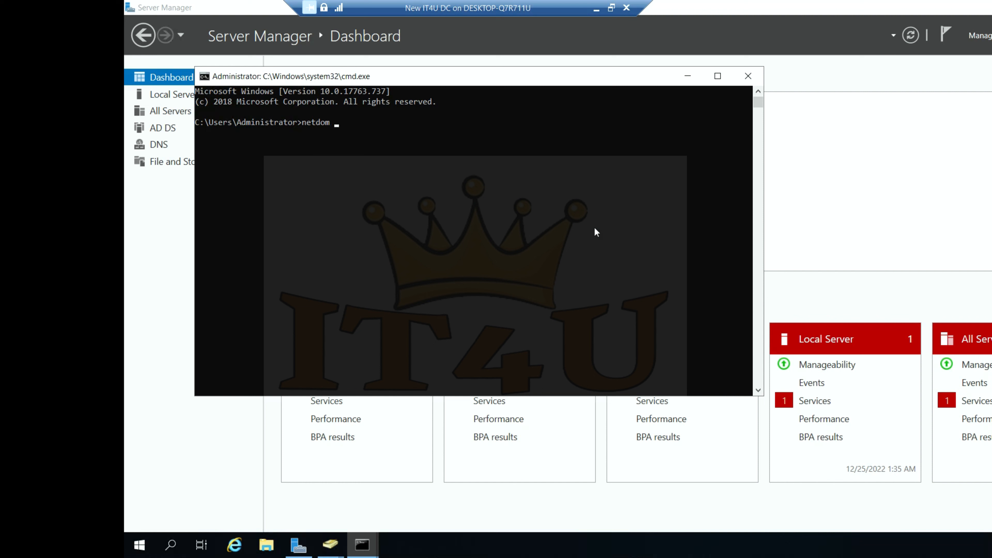
pyautogui.write(' query fsmo')
pyautogui.press('Return')
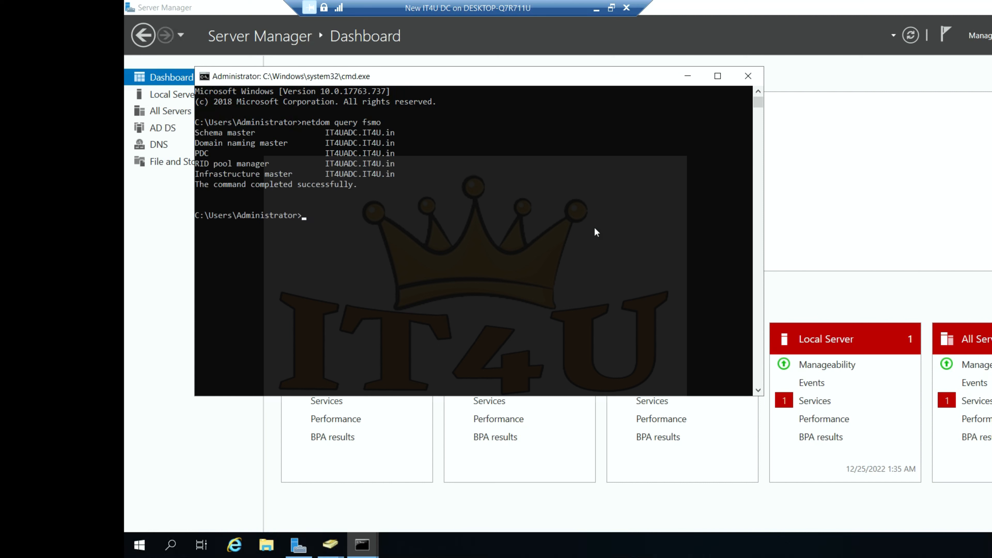
pyautogui.moveTo(530, 174); pyautogui.dragTo(284, 123)
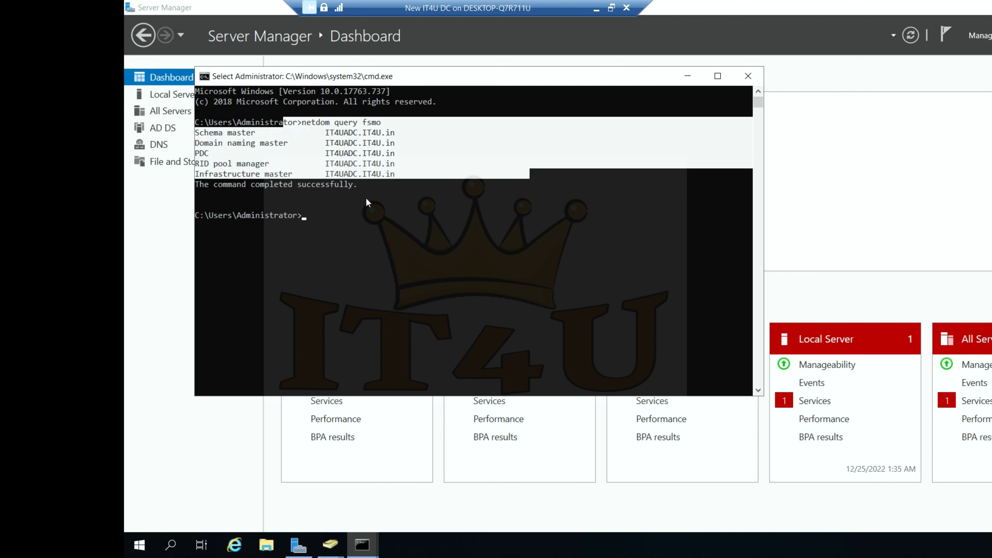
pyautogui.click(373, 227)
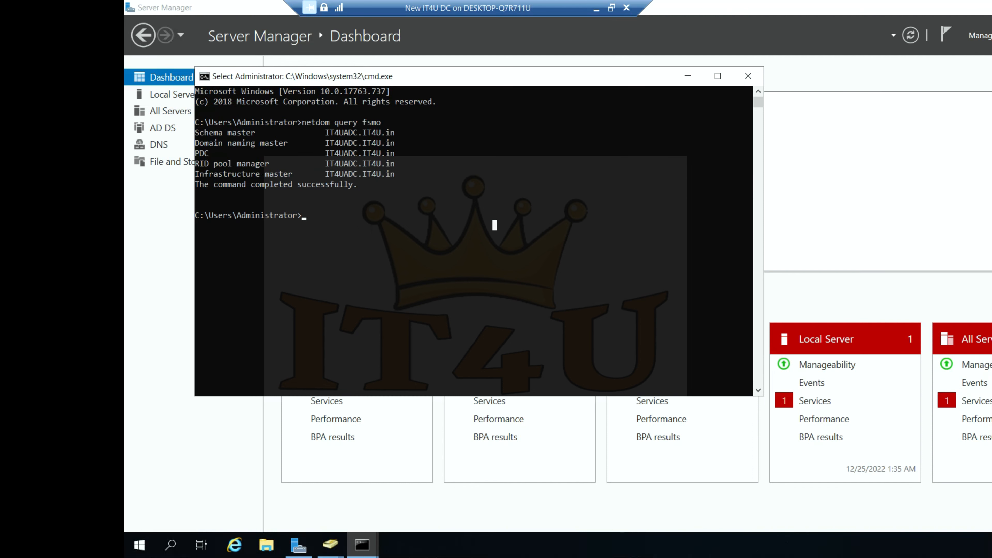
# - Start ntdsutil and enter fsmo maintenance with the roles command
pyautogui.write('ntdsutil')
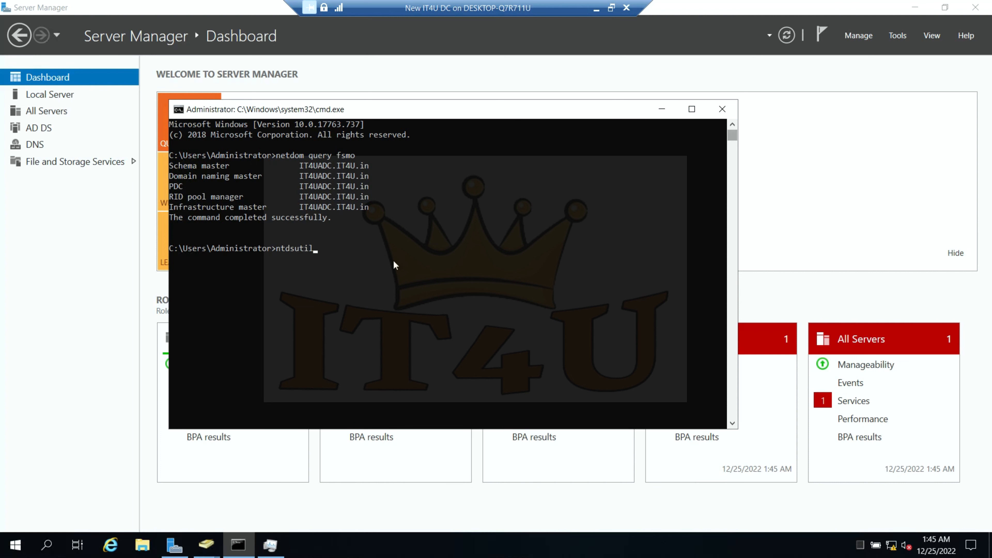
pyautogui.press('Return')
pyautogui.click(240, 262)
pyautogui.press('Escape')
pyautogui.write('roles')
pyautogui.press('Return')
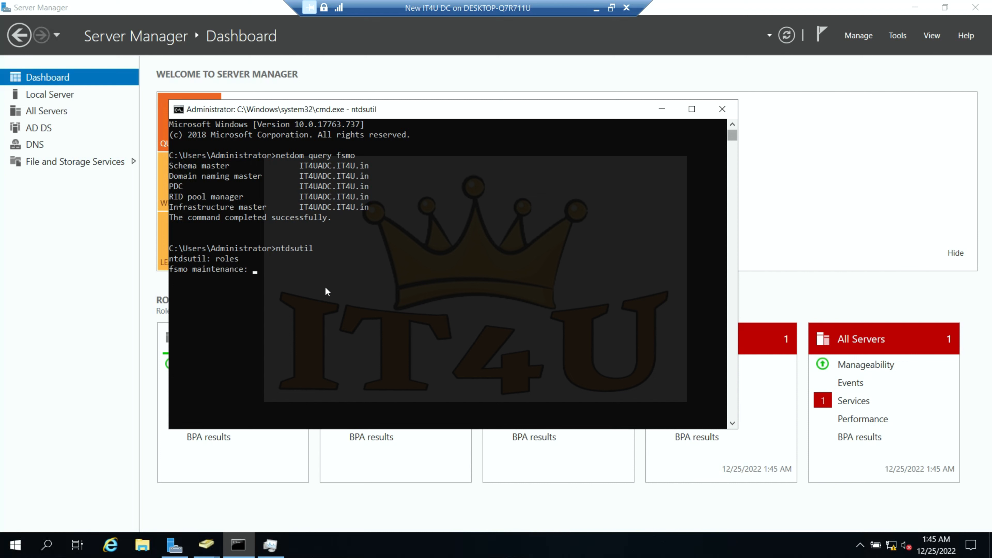
# - Enter server connections with connection, bind using connect to server it4udc01, and quit back to fsmo maintenance
pyautogui.write('connection')
pyautogui.press('Return')
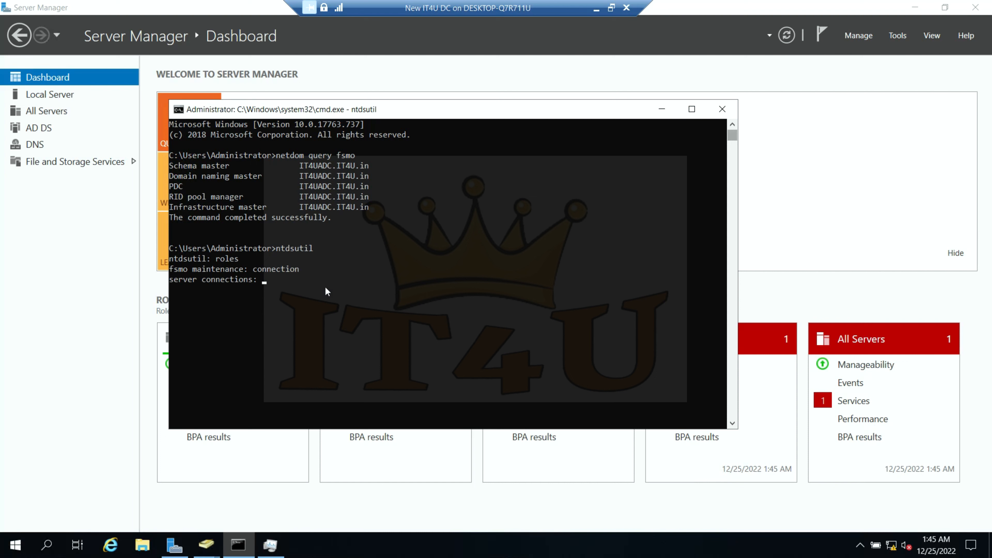
pyautogui.write('connect to server it4udc01')
pyautogui.press('Return')
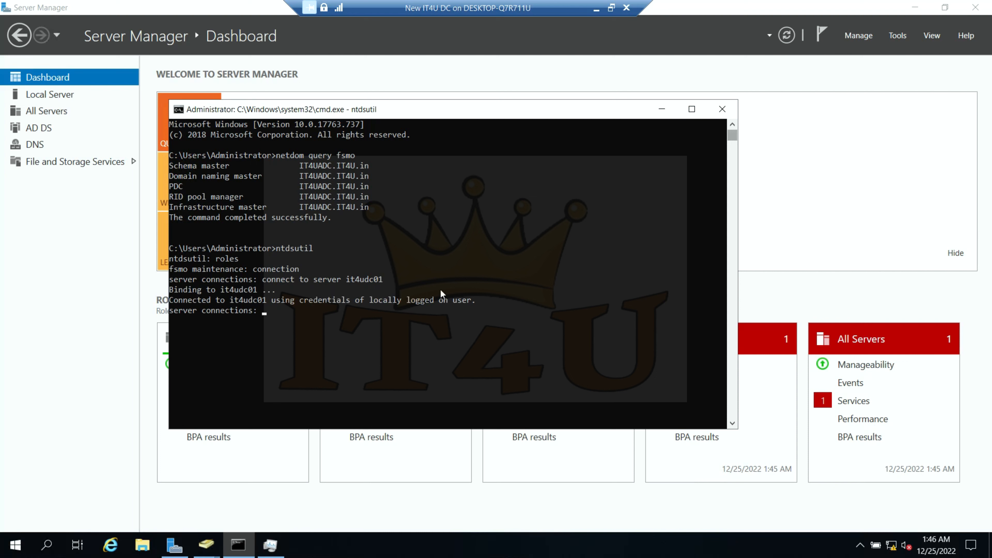
pyautogui.write('quit')
pyautogui.press('Return')
# - Display the fsmo maintenance help with ? and review the Transfer commands
pyautogui.write('?')
pyautogui.press('Return')
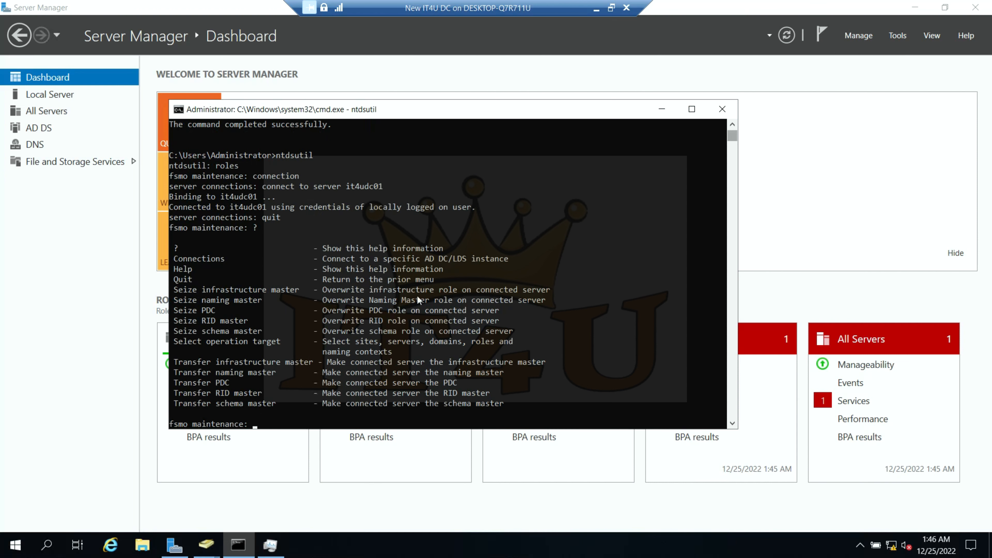
pyautogui.moveTo(301, 359); pyautogui.dragTo(450, 399)
pyautogui.click(214, 372)
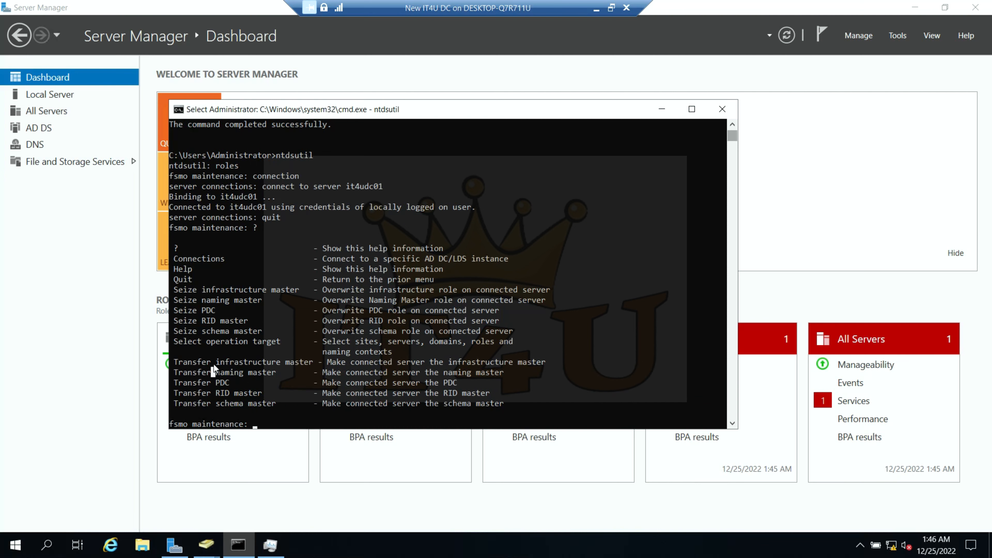
pyautogui.scroll(-4, 257, 364)
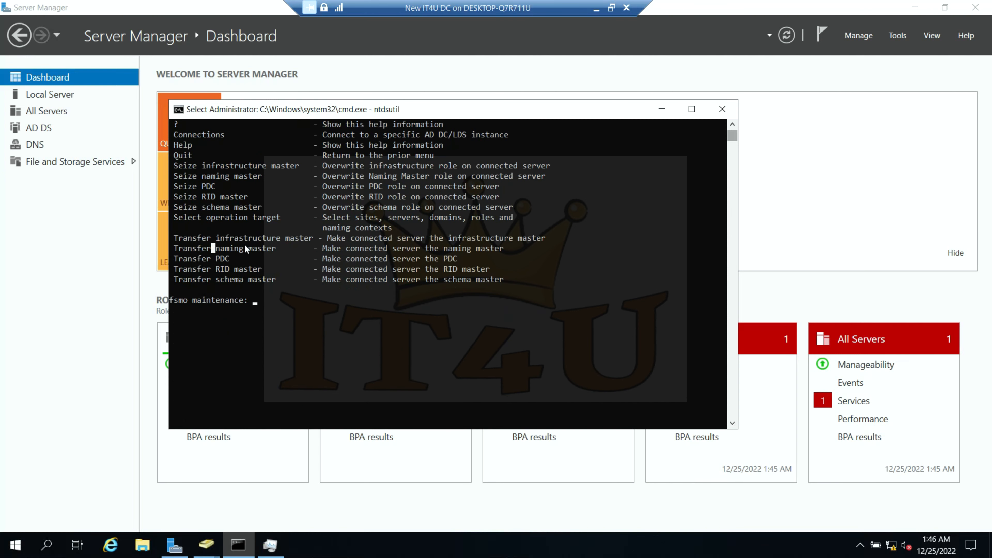
# - Run transfer infrastructure master and approve moving the Infrastructure Master role to it4udc01
pyautogui.click(279, 309)
pyautogui.write('t')
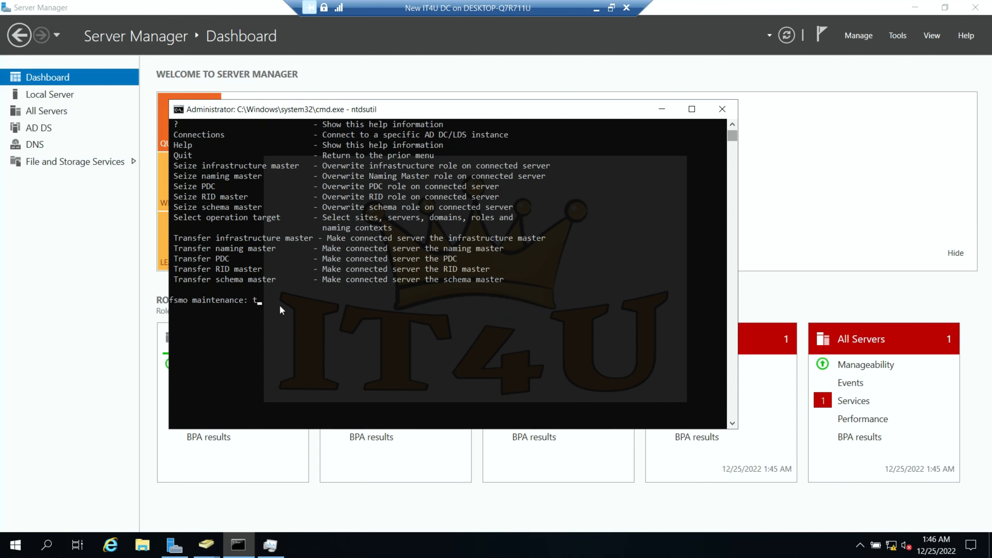
pyautogui.write('ransfer infrastructure master')
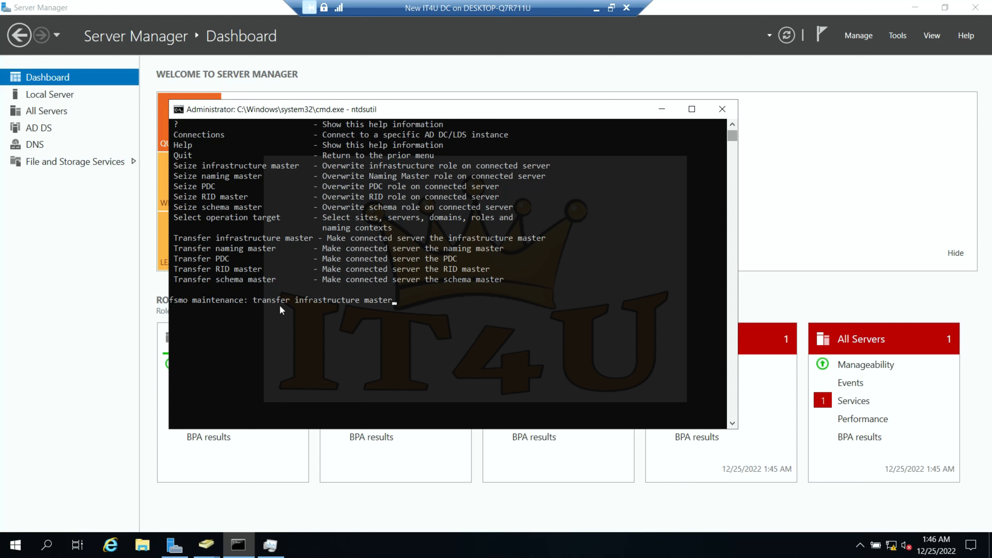
pyautogui.press('Return')
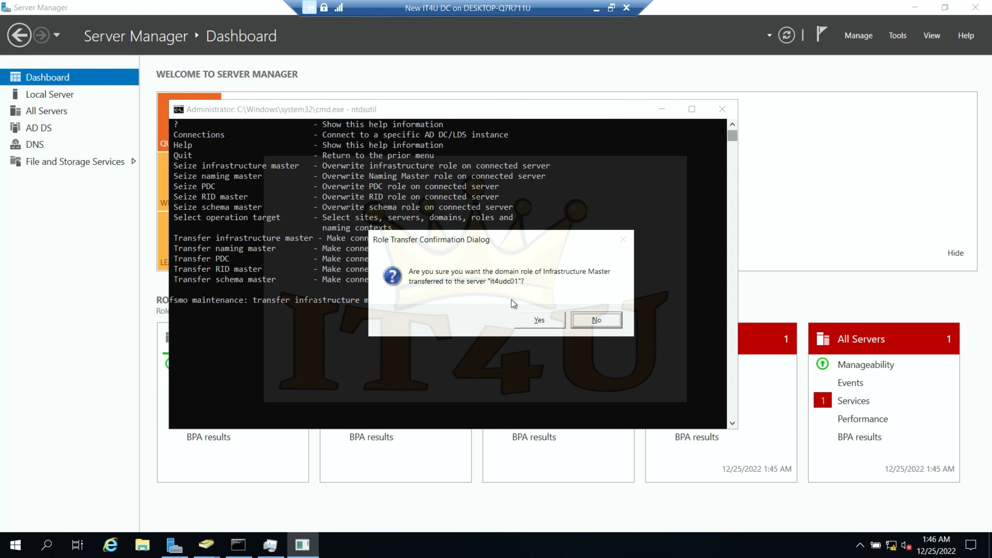
pyautogui.press('Tab')
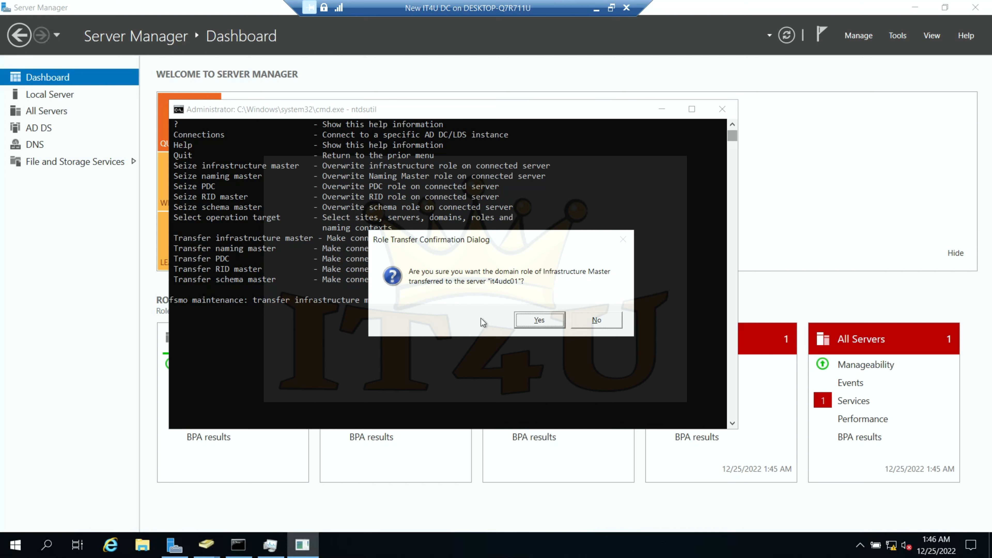
pyautogui.press('Return')
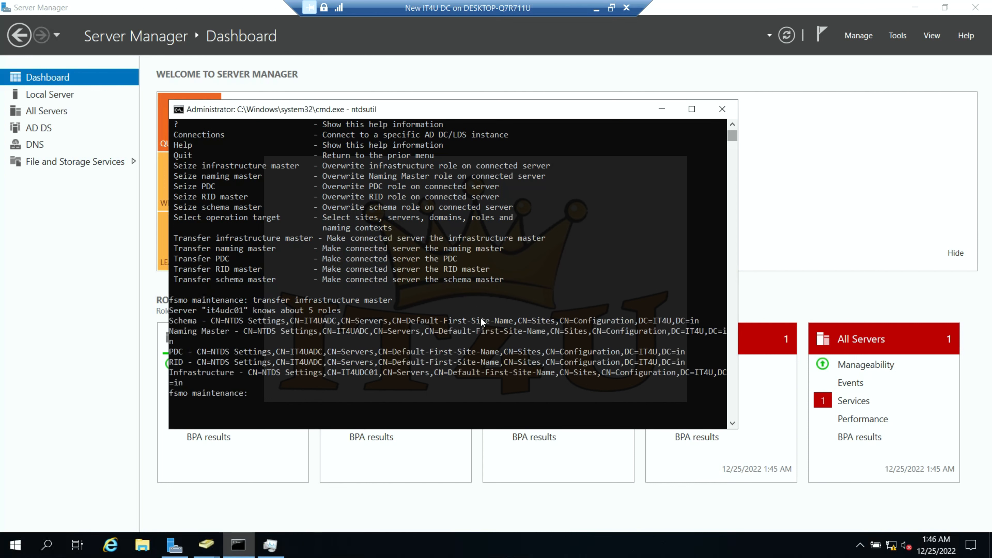
# - Run transfer naming master and approve moving the Naming Master role to it4udc01
pyautogui.press('Up')
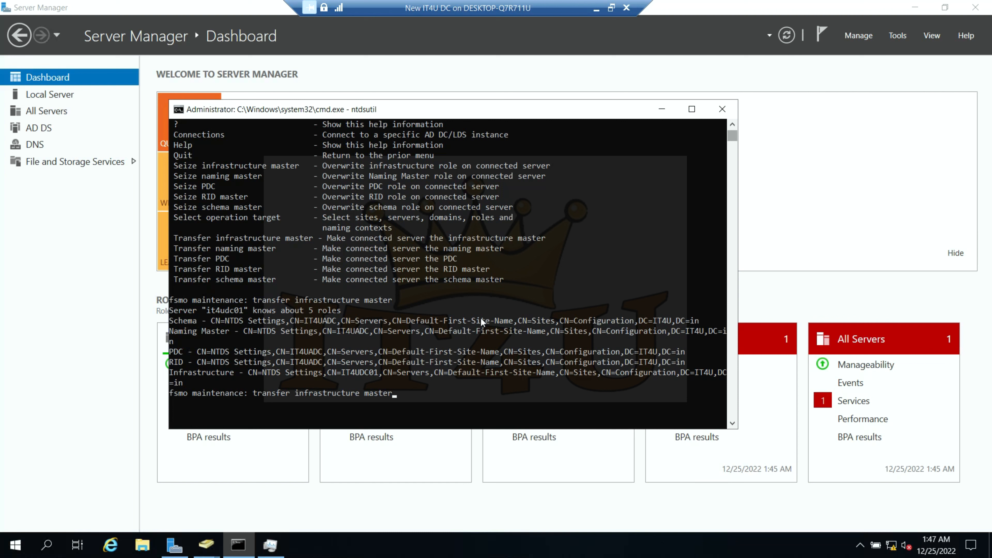
pyautogui.press('BackSpace')
pyautogui.press('BackSpace')
pyautogui.press('BackSpace')
pyautogui.press('BackSpace')
pyautogui.press('BackSpace')
pyautogui.press('BackSpace')
pyautogui.press('BackSpace')
pyautogui.press('BackSpace')
pyautogui.press('BackSpace')
pyautogui.press('BackSpace')
pyautogui.press('BackSpace')
pyautogui.press('BackSpace')
pyautogui.press('BackSpace')
pyautogui.press('BackSpace')
pyautogui.press('BackSpace')
pyautogui.press('BackSpace')
pyautogui.press('BackSpace')
pyautogui.press('BackSpace')
pyautogui.press('BackSpace')
pyautogui.press('BackSpace')
pyautogui.moveTo(188, 230); pyautogui.dragTo(517, 281)
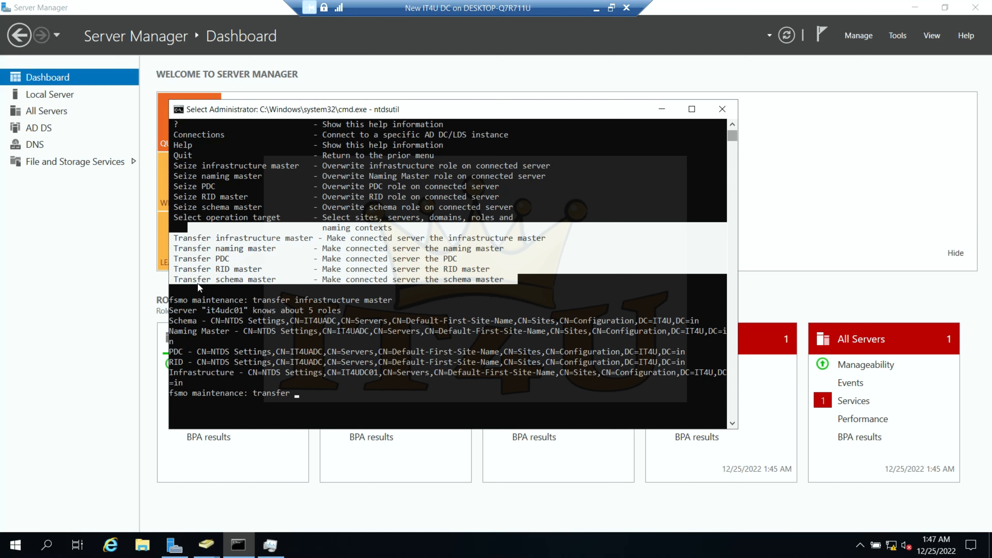
pyautogui.write('nam')
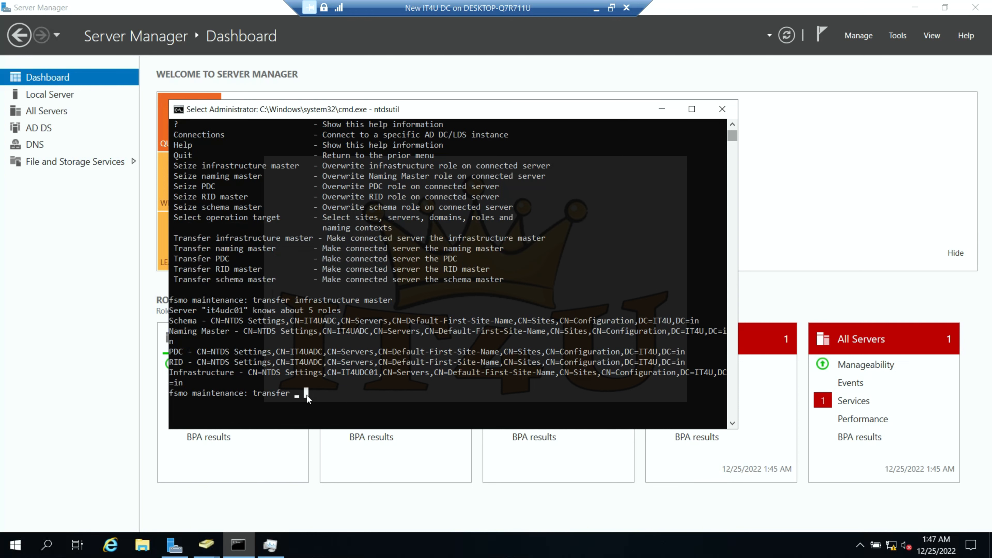
pyautogui.write('ing master')
pyautogui.press('Return')
pyautogui.press('Left')
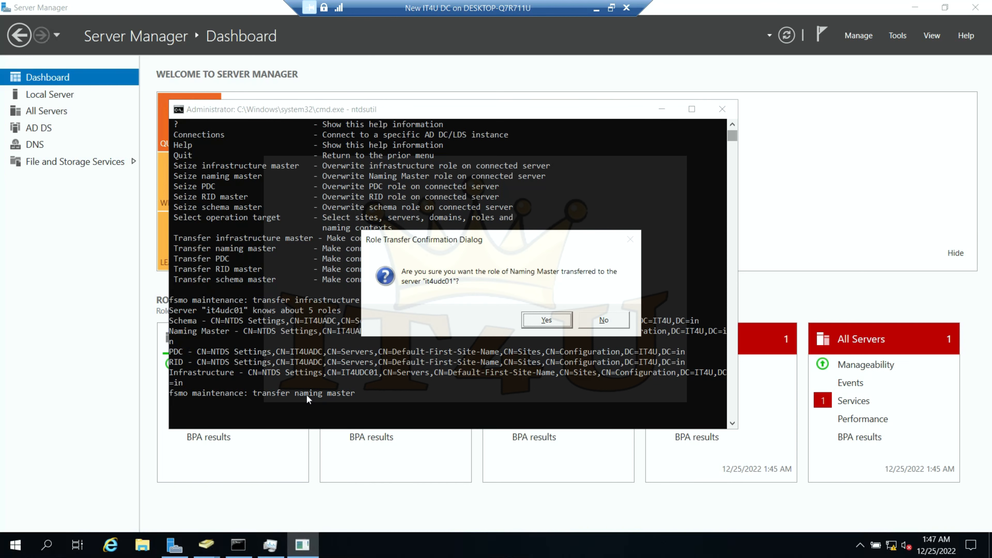
pyautogui.press('Return')
# - Run transfer pdc and approve moving the Primary Domain Controller role to it4udc01
pyautogui.press('Up')
pyautogui.press('BackSpace')
pyautogui.press('BackSpace')
pyautogui.press('BackSpace')
pyautogui.press('BackSpace')
pyautogui.press('BackSpace')
pyautogui.press('BackSpace')
pyautogui.press('BackSpace')
pyautogui.press('BackSpace')
pyautogui.press('BackSpace')
pyautogui.press('BackSpace')
pyautogui.press('BackSpace')
pyautogui.press('BackSpace')
pyautogui.press('BackSpace')
pyautogui.write('pdc')
pyautogui.press('Return')
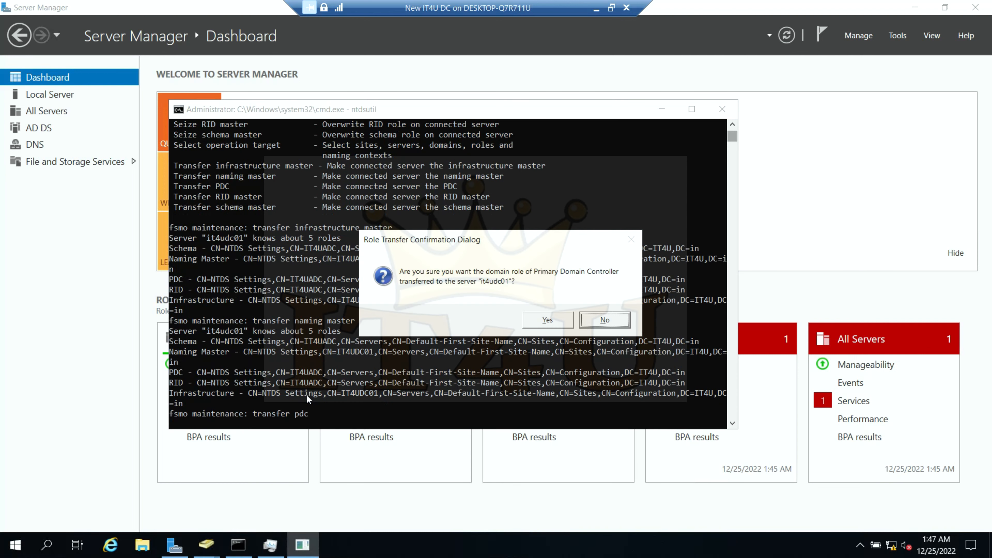
pyautogui.press('Left')
pyautogui.press('Return')
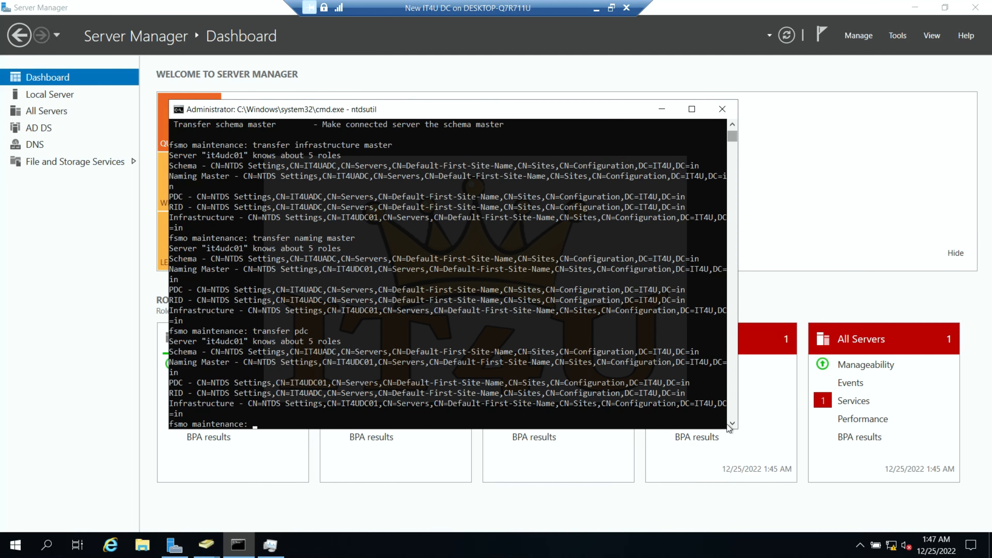
# - Enlarge the ntdsutil window, run transfer rid master, and approve moving the RID Master role to it4udc01
pyautogui.moveTo(738, 431); pyautogui.dragTo(789, 504)
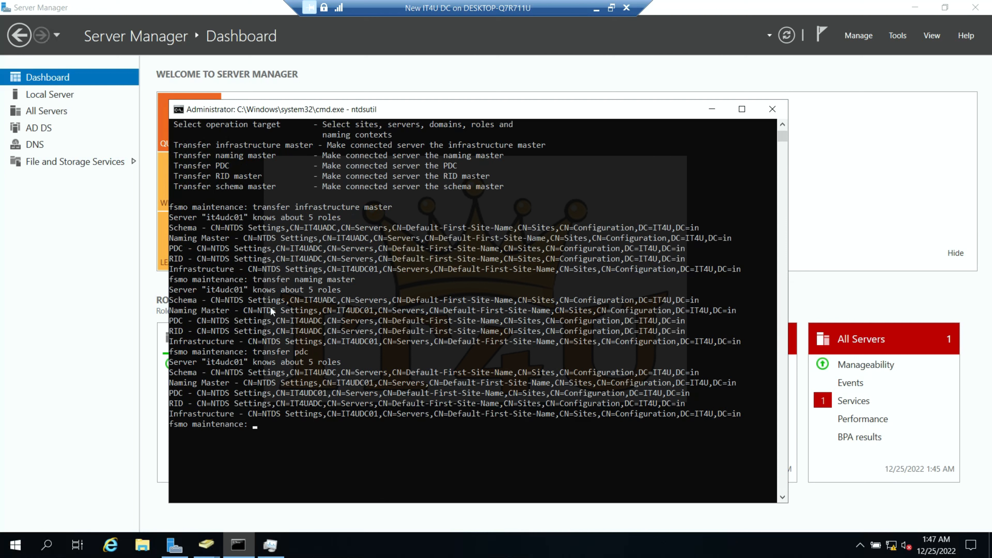
pyautogui.click(283, 429)
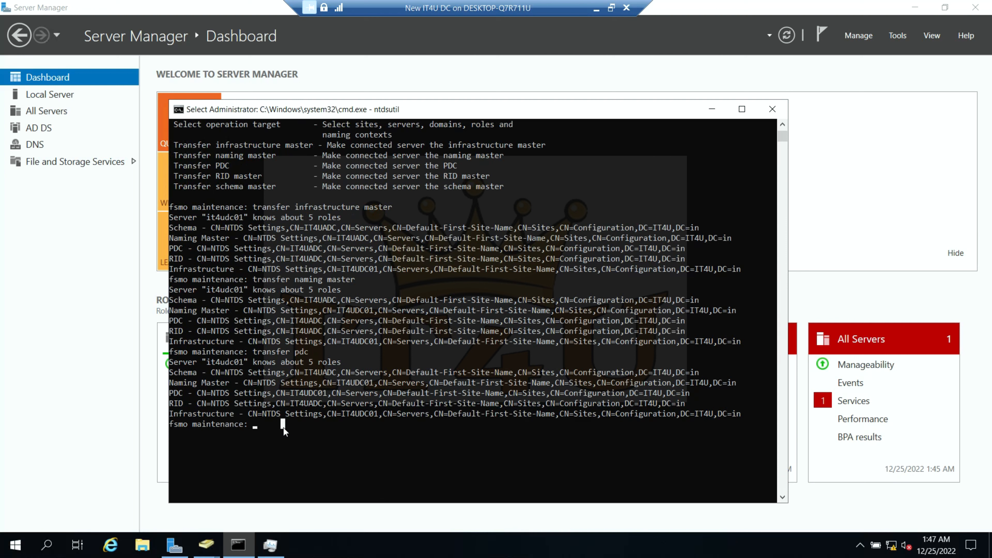
pyautogui.write('transfer ')
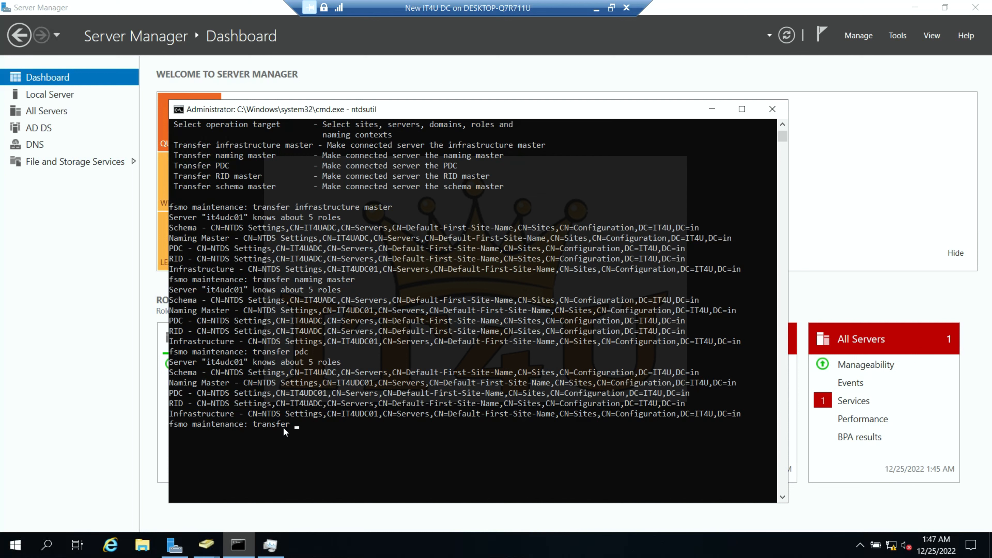
pyautogui.write('rid master')
pyautogui.press('Return')
pyautogui.press('Left')
pyautogui.press('Return')
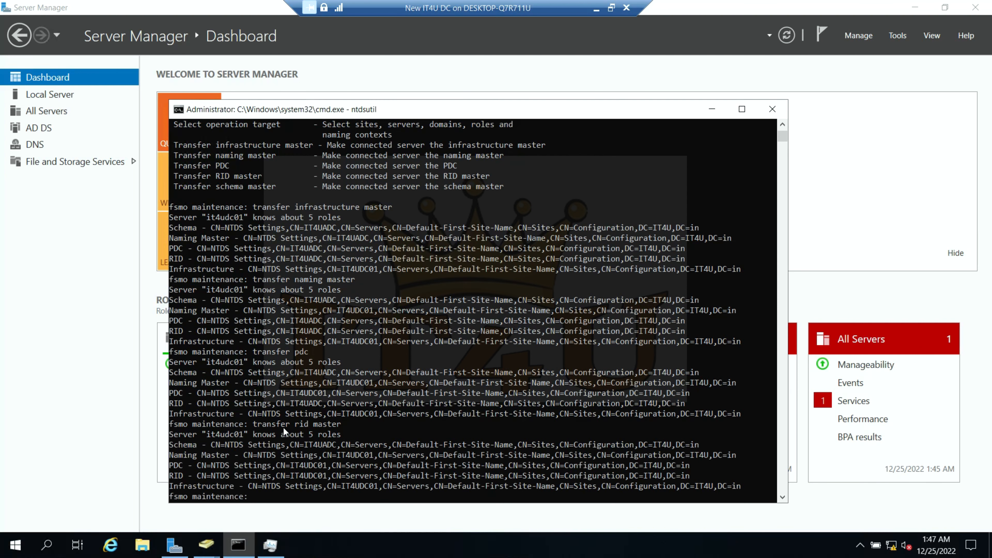
# - Run transfer schema master and approve moving the Schema Master role to it4udc01
pyautogui.press('Up')
pyautogui.press('BackSpace')
pyautogui.press('BackSpace')
pyautogui.press('BackSpace')
pyautogui.press('BackSpace')
pyautogui.press('BackSpace')
pyautogui.press('BackSpace')
pyautogui.press('BackSpace')
pyautogui.press('BackSpace')
pyautogui.press('BackSpace')
pyautogui.press('BackSpace')
pyautogui.write('schea')
pyautogui.press('BackSpace')
pyautogui.write('ma master')
pyautogui.press('Return')
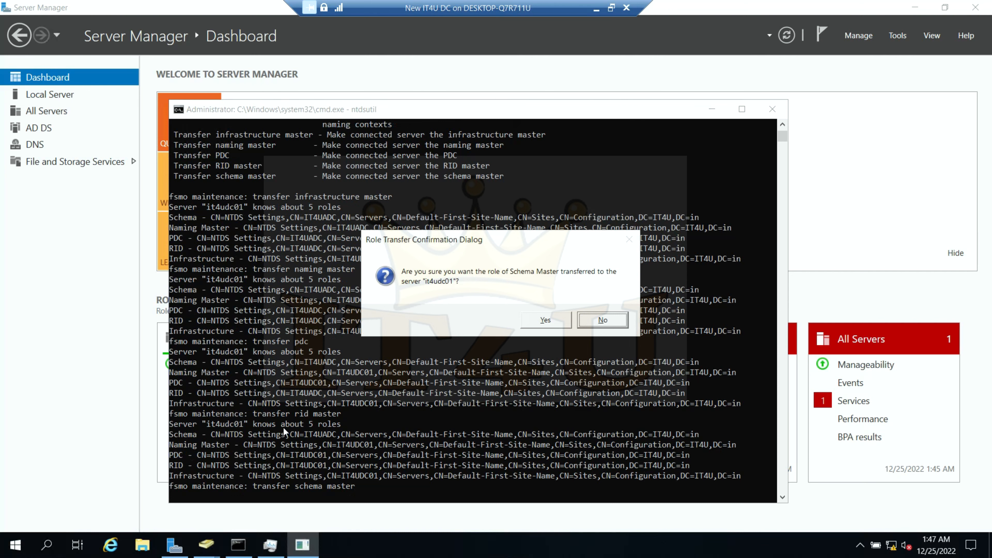
pyautogui.press('Tab')
pyautogui.press('Return')
pyautogui.press('Return')
pyautogui.press('Return')
pyautogui.press('Return')
pyautogui.press('Return')
pyautogui.press('Return')
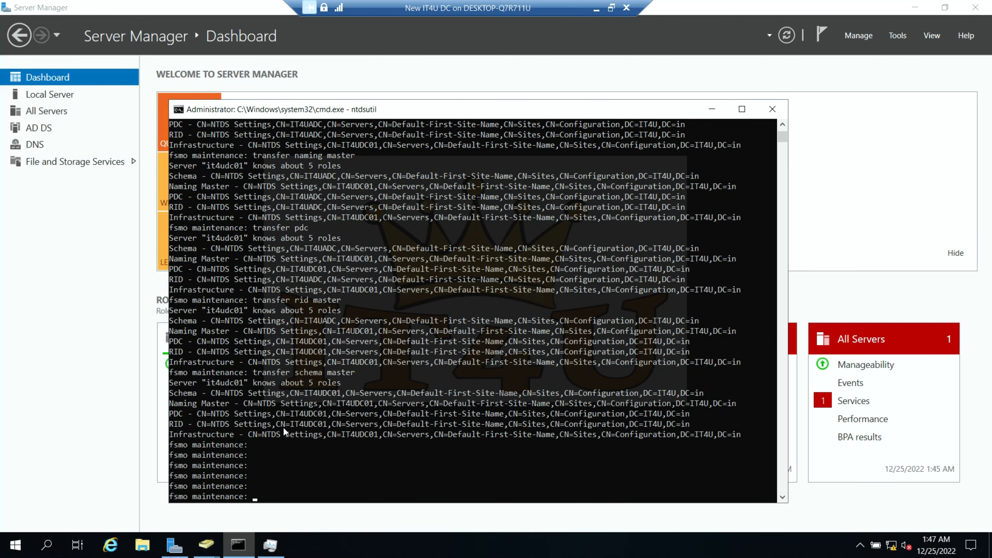
# - Open a new command prompt on the domain controller and run netdom query fsmo to check the role holders
pyautogui.press('super+r')
pyautogui.write('m')
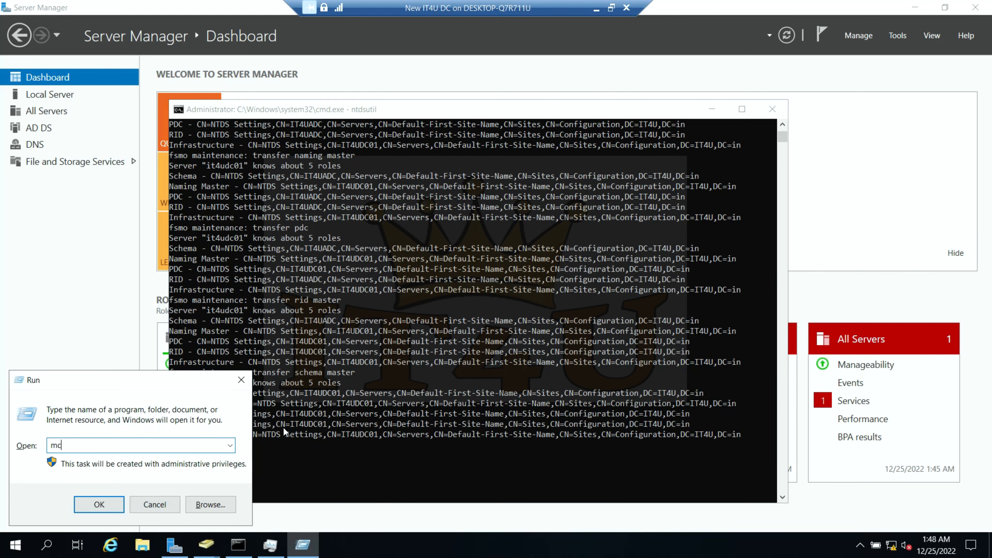
pyautogui.press('BackSpace')
pyautogui.write('cmd')
pyautogui.press('Return')
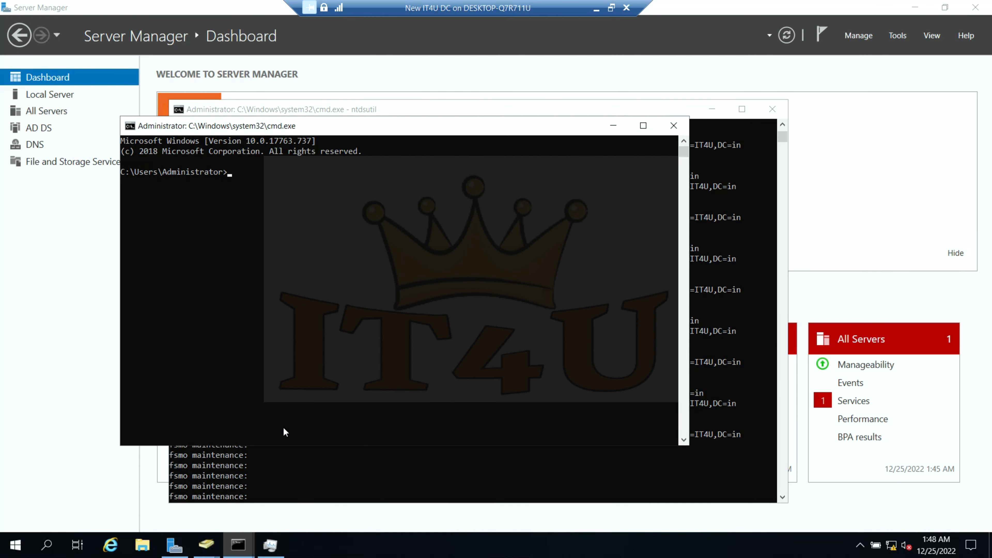
pyautogui.write('netdom query fsmo')
pyautogui.press('Return')
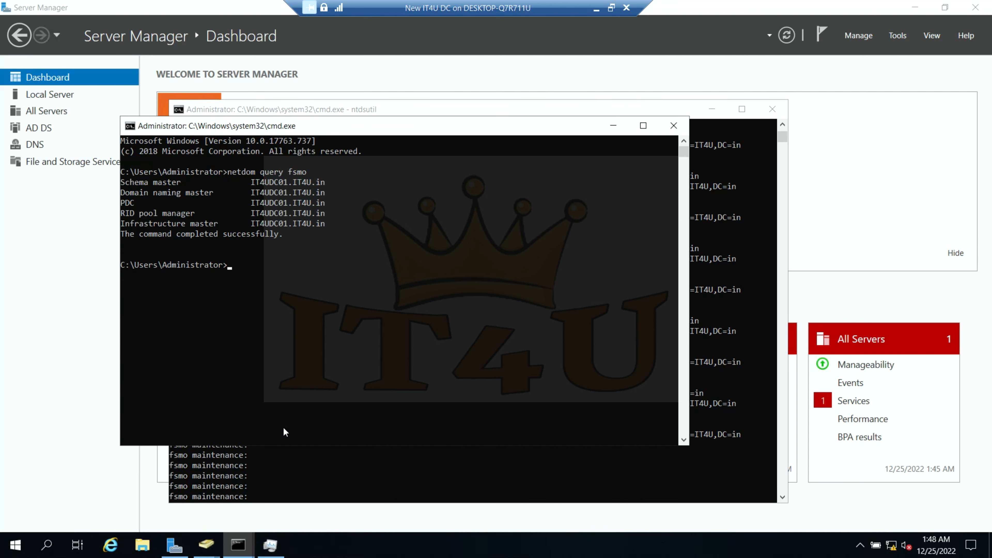
pyautogui.moveTo(322, 226); pyautogui.dragTo(121, 180)
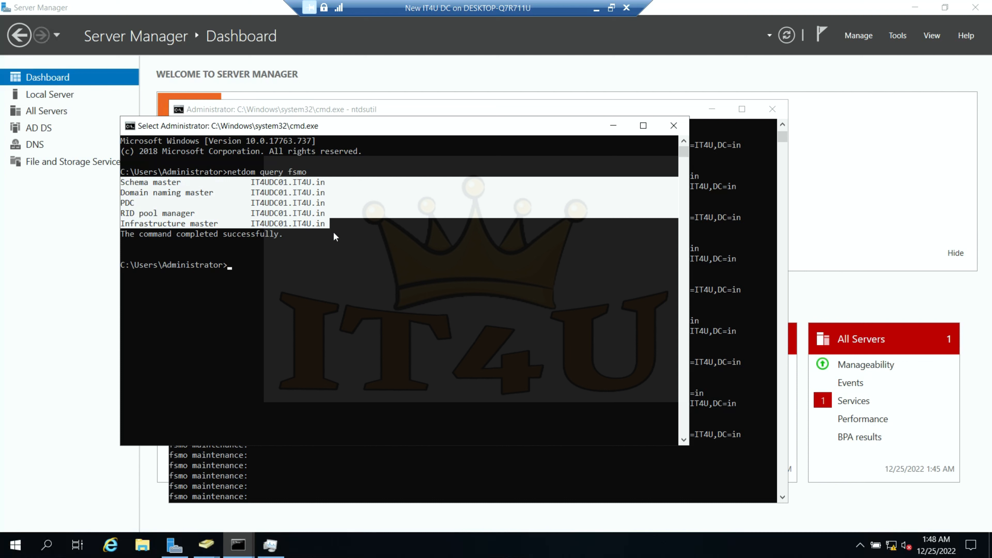
pyautogui.click(342, 270)
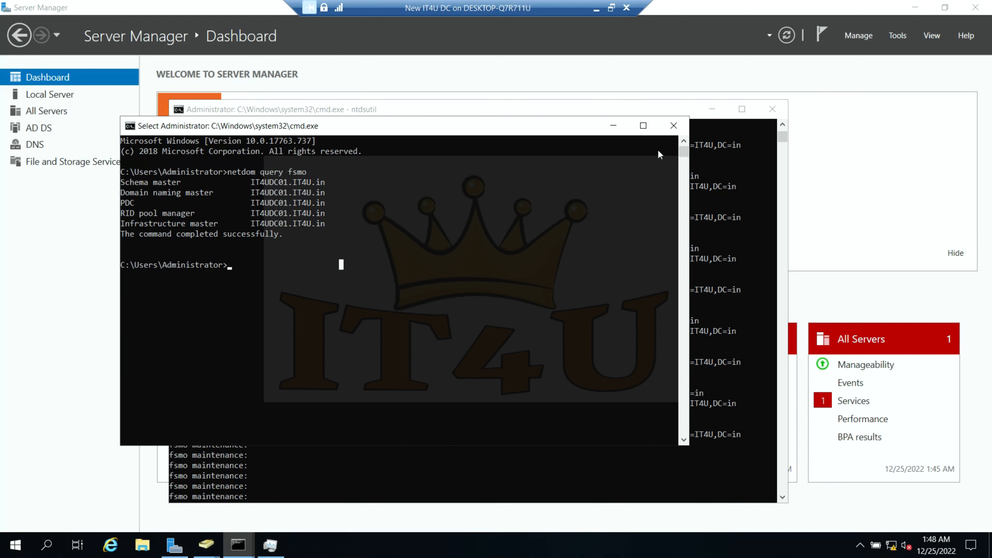
# - Close both command windows and switch to the New IT4U ADC virtual machine
pyautogui.click(673, 127)
pyautogui.click(772, 111)
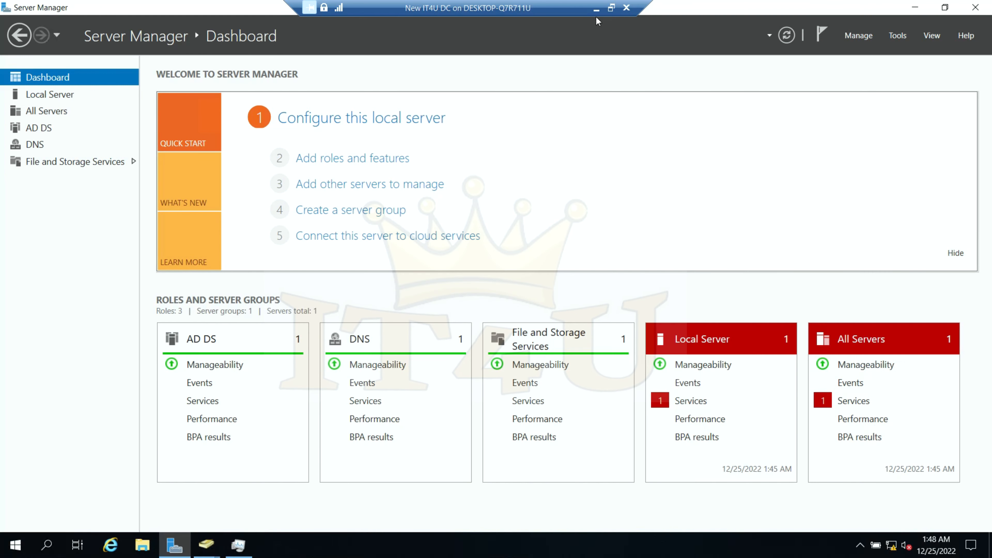
pyautogui.click(597, 11)
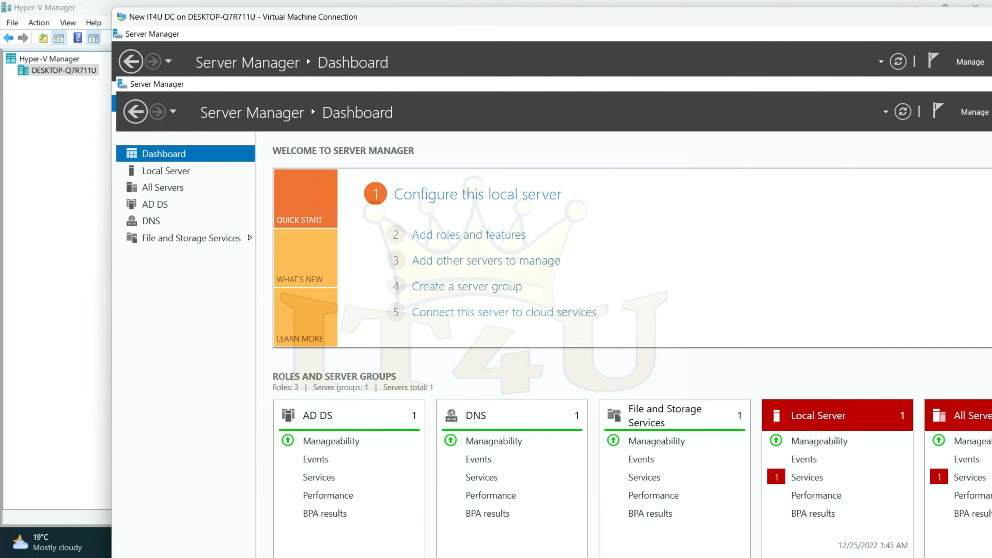
pyautogui.moveTo(768, 547)
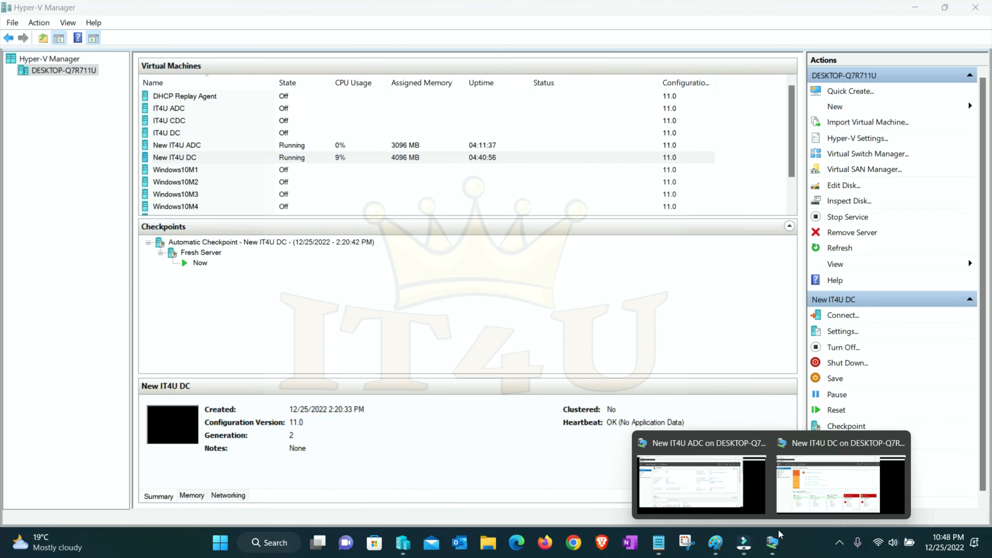
pyautogui.click(701, 475)
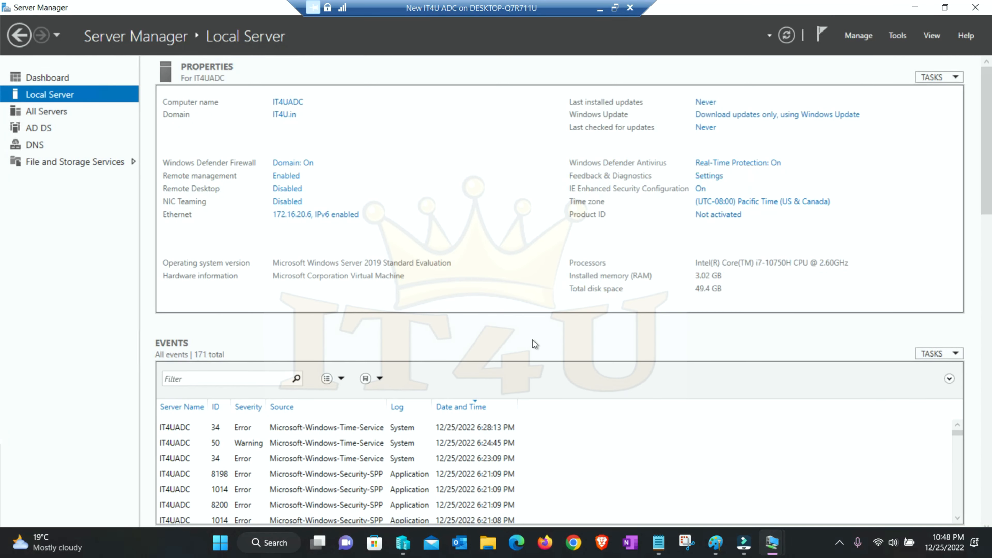
# - Run netdom query fsmo in the open command prompt on IT4UADC and review the role holders
pyautogui.click(206, 544)
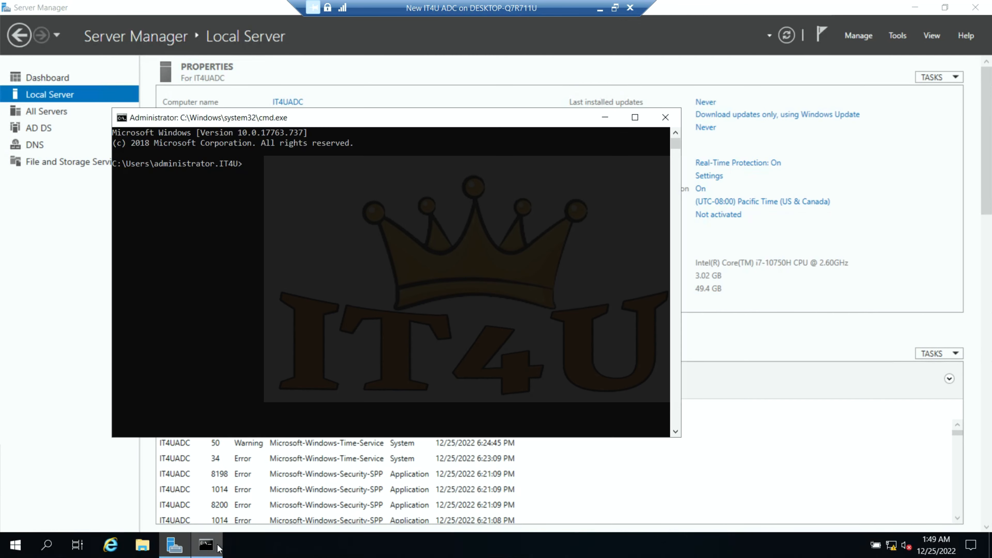
pyautogui.write('netd')
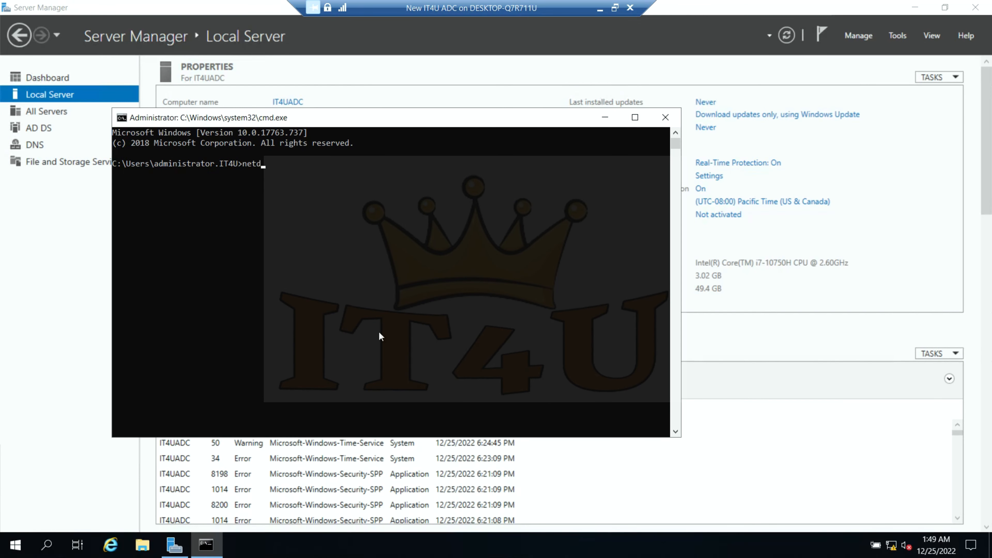
pyautogui.write('om query fsmo')
pyautogui.press('Return')
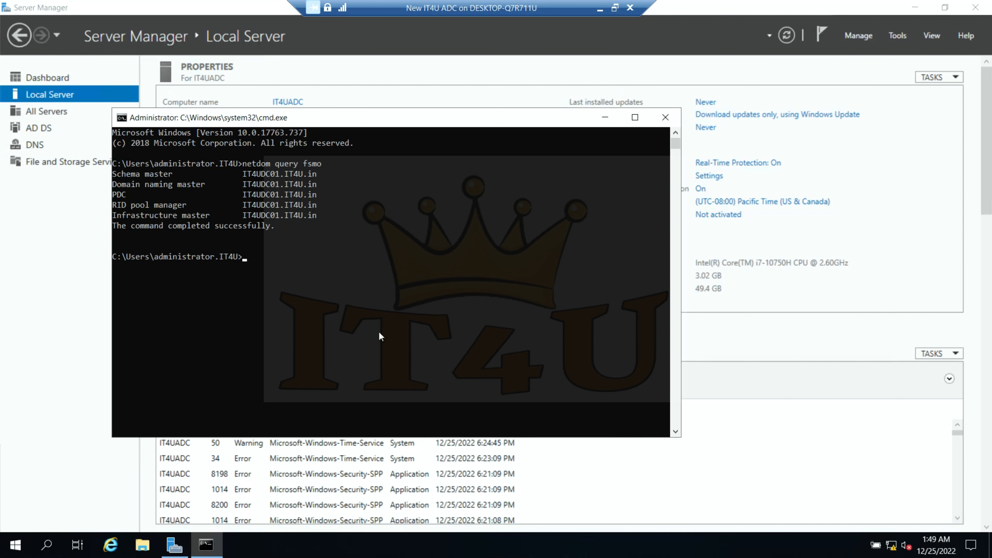
pyautogui.moveTo(331, 222); pyautogui.dragTo(113, 176)
# - Ping 172.16.20.5 from IT4UADC to test the connection to the other domain controller
pyautogui.click(272, 257)
pyautogui.write('ping 172.16.20.5')
pyautogui.press('Return')
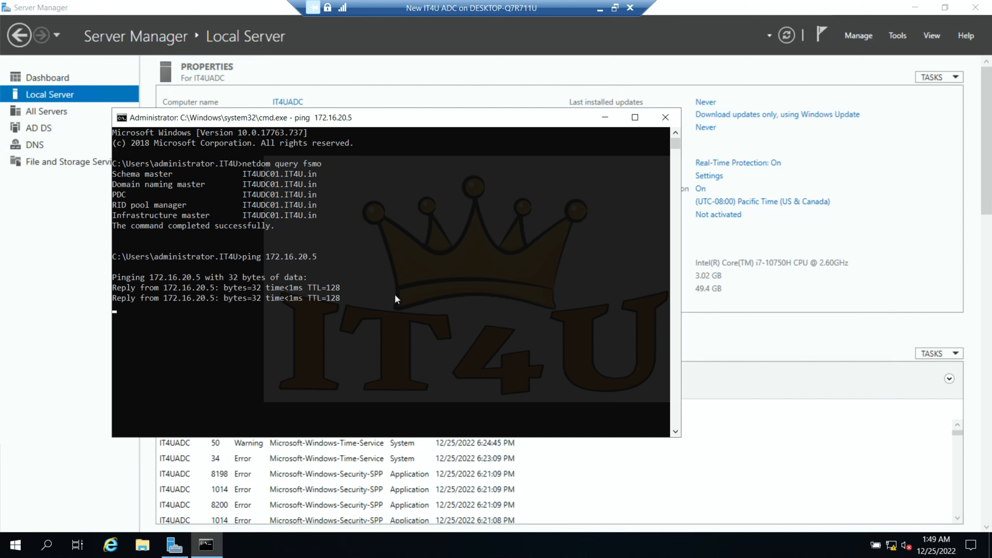
# - Switch to the New IT4U DC virtual machine and open its Network Connections window
pyautogui.click(600, 8)
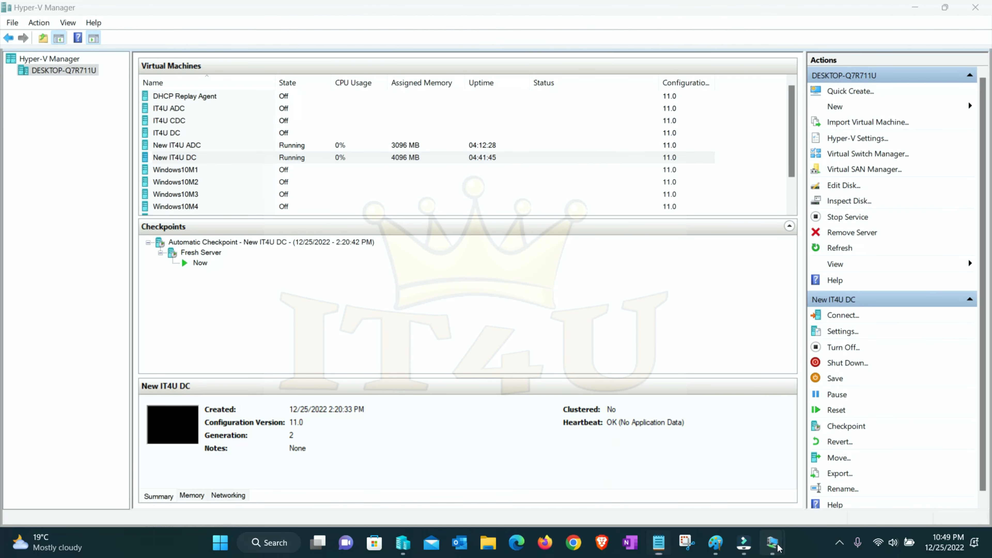
pyautogui.moveTo(770, 543)
pyautogui.click(820, 504)
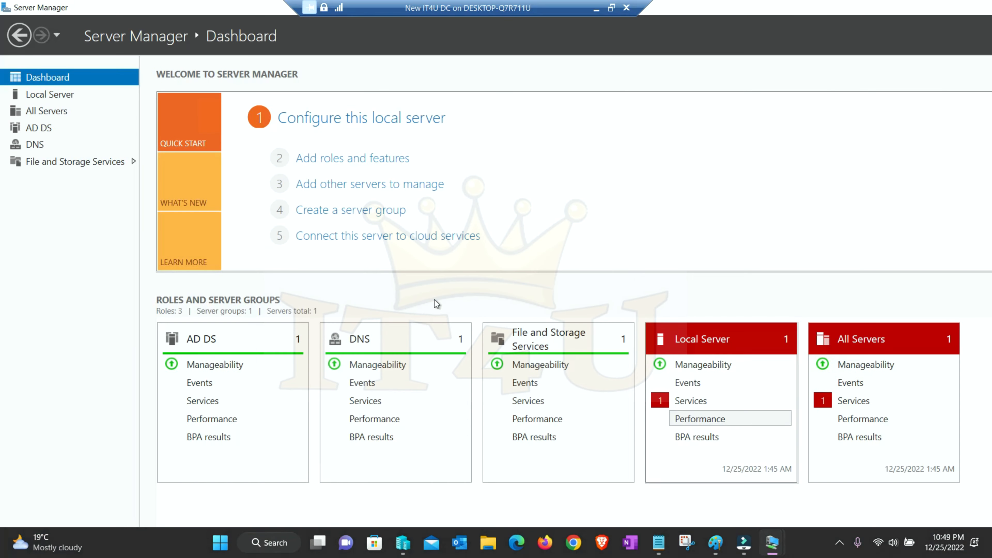
pyautogui.press('super+r')
pyautogui.write('mc')
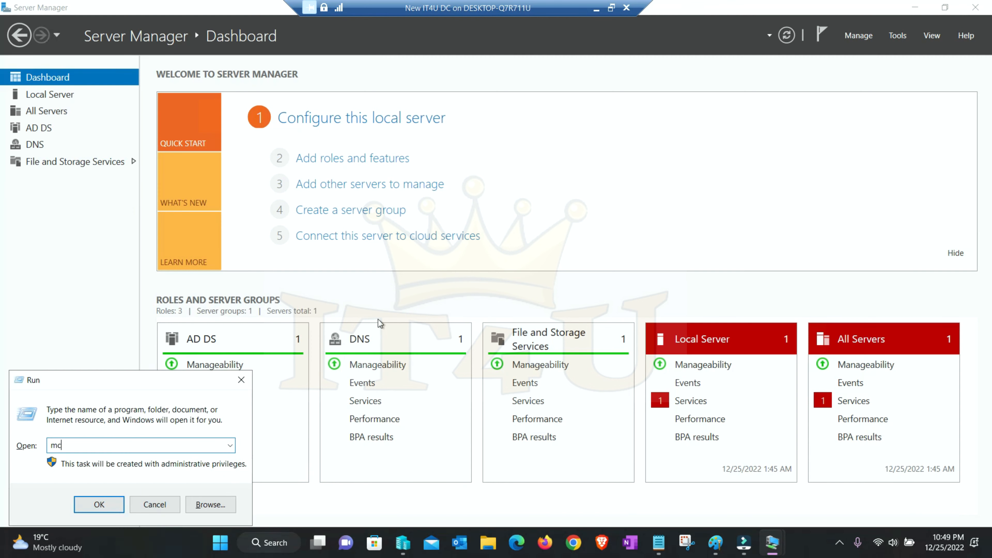
pyautogui.press('BackSpace')
pyautogui.press('BackSpace')
pyautogui.write('ncpa,cp')
pyautogui.press('BackSpace')
pyautogui.press('BackSpace')
pyautogui.press('BackSpace')
pyautogui.press('BackSpace')
pyautogui.press('Down')
pyautogui.press('Return')
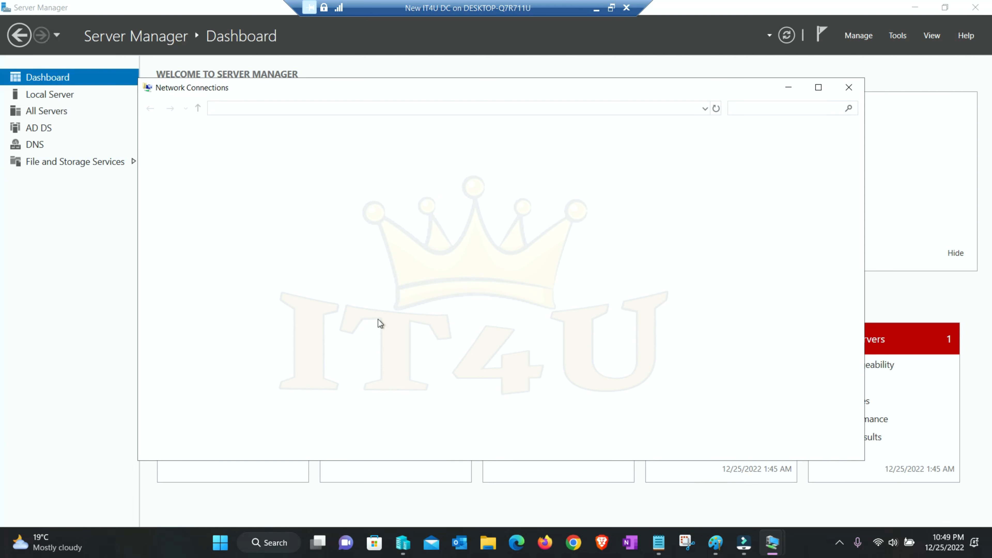
# - Disable the Ethernet adapter on New IT4U DC and close Network Connections
pyautogui.rightClick(206, 165)
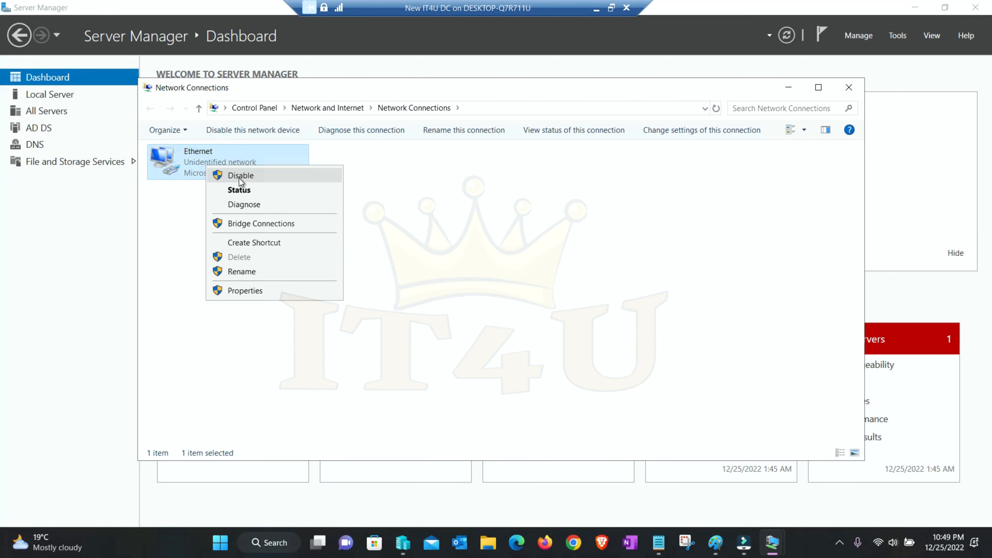
pyautogui.click(238, 177)
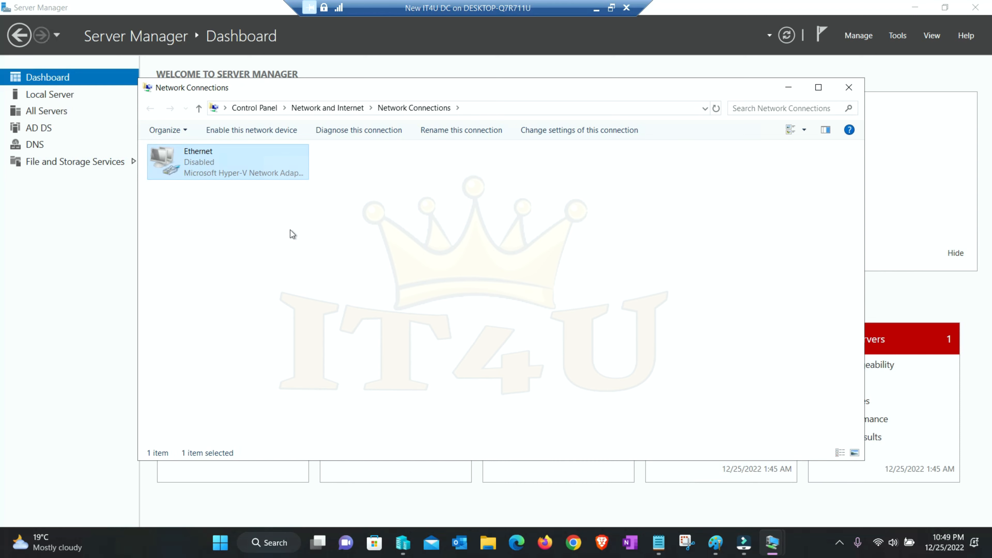
pyautogui.click(848, 87)
# - Switch back to the New IT4U ADC virtual machine and ping 172.16.20.5 again
pyautogui.click(597, 8)
pyautogui.moveTo(772, 542)
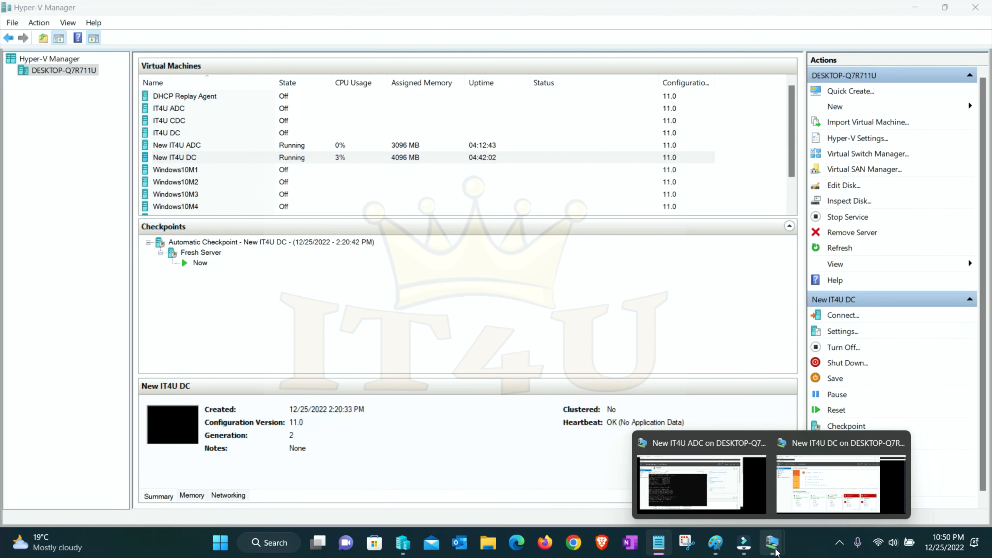
pyautogui.click(765, 505)
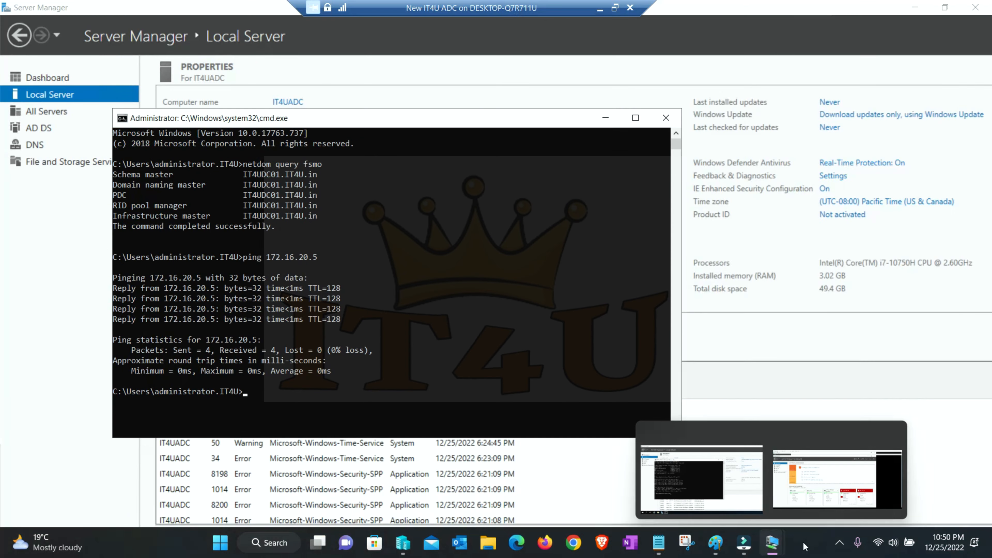
pyautogui.press('Up')
pyautogui.press('Return')
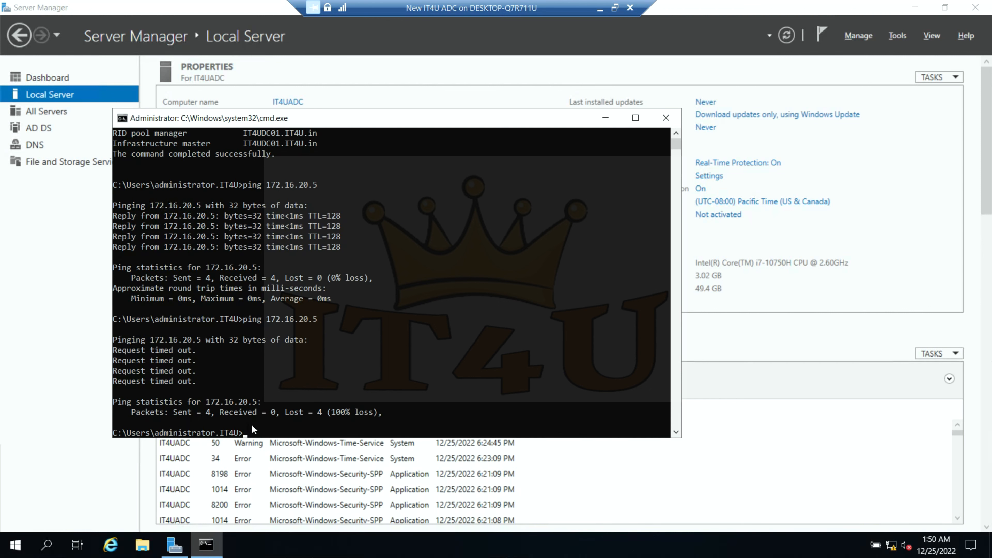
# - Open a second command prompt on IT4UADC, move it clear of the first, and enlarge it
pyautogui.click(277, 432)
pyautogui.press('super+r')
pyautogui.write('cmd')
pyautogui.press('Return')
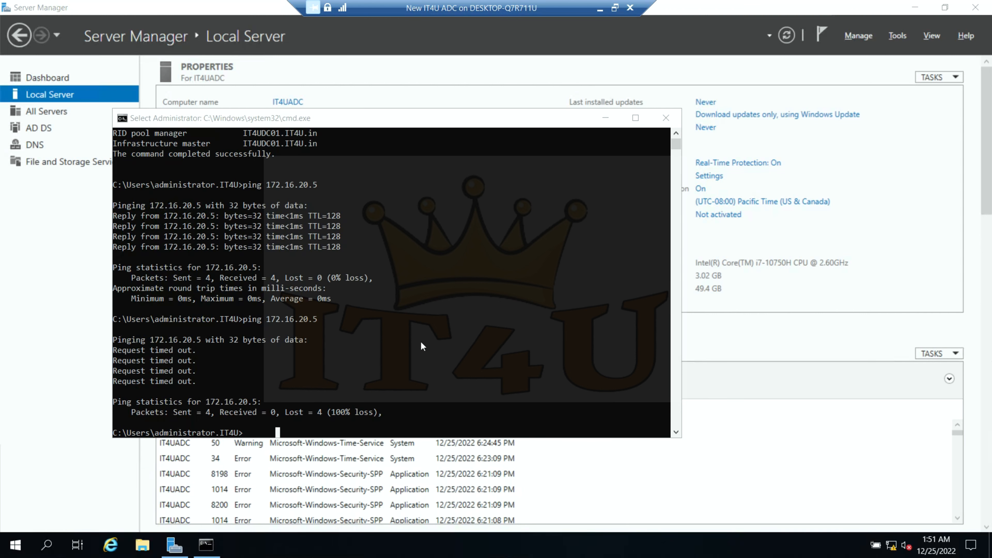
pyautogui.moveTo(263, 24); pyautogui.dragTo(463, 66)
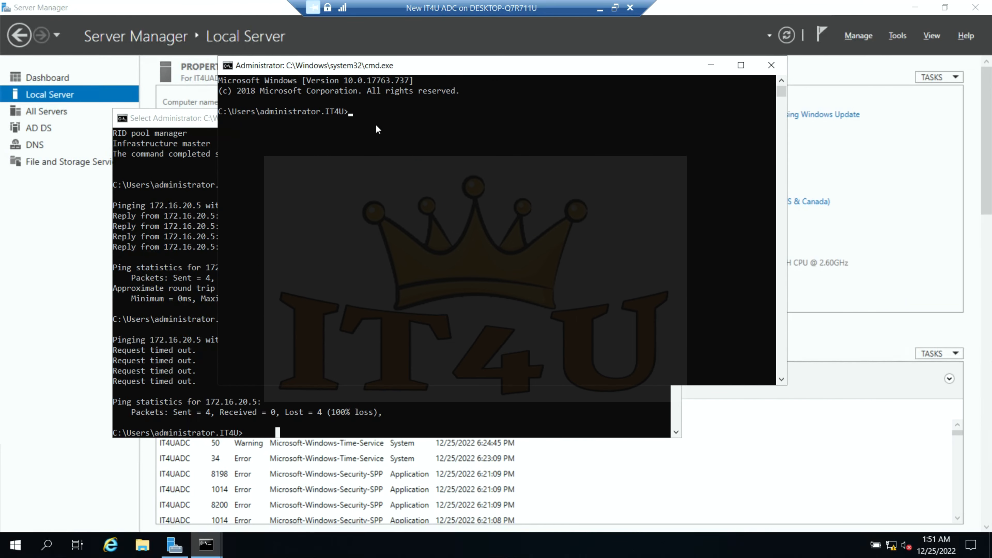
pyautogui.moveTo(785, 384); pyautogui.dragTo(847, 469)
# - Start ntdsutil in the new command prompt and enter roles to reach fsmo maintenance
pyautogui.click(406, 122)
pyautogui.write('ntdsutil')
pyautogui.press('Return')
pyautogui.click(286, 132)
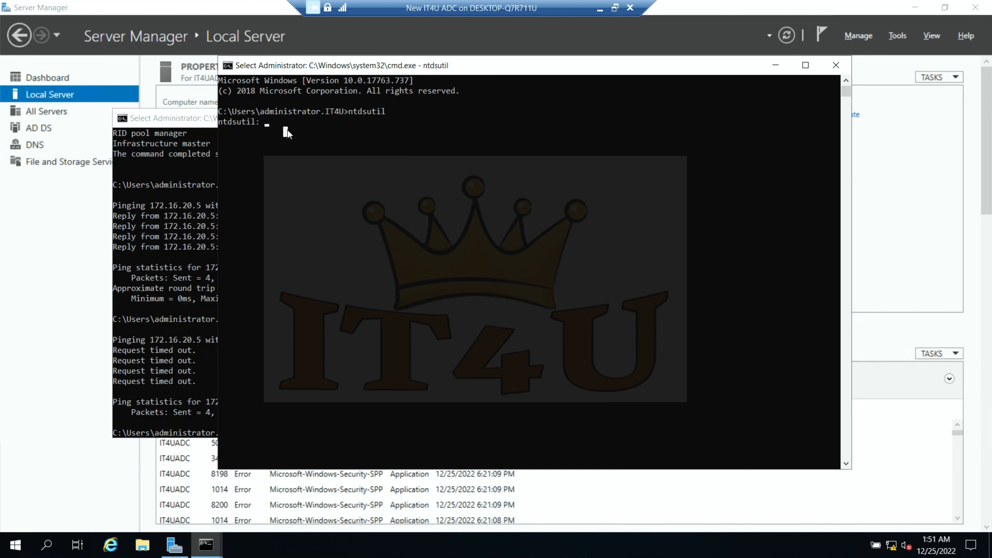
pyautogui.write('roles')
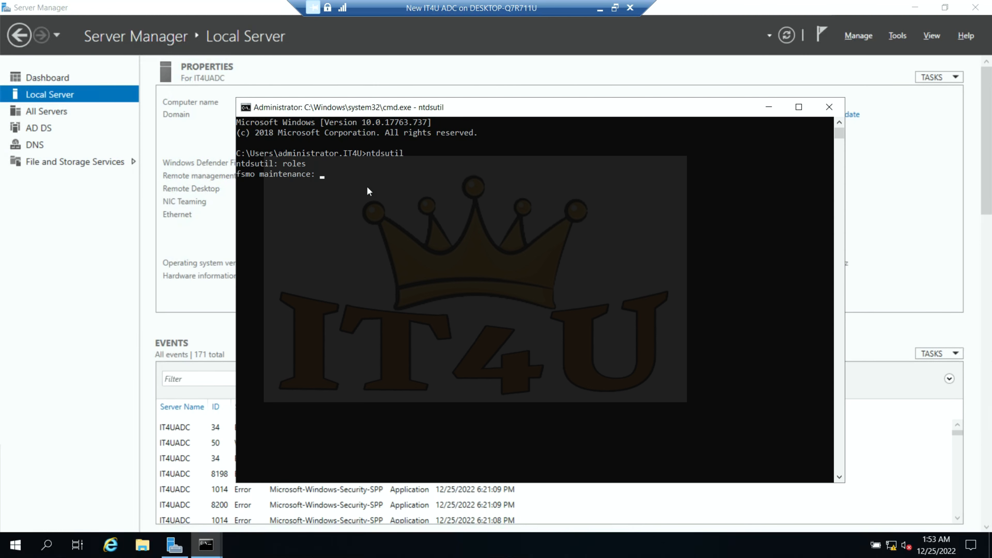
# - Enter connection and bind to the server with connect to server it4uadc
pyautogui.write('connection')
pyautogui.press('Return')
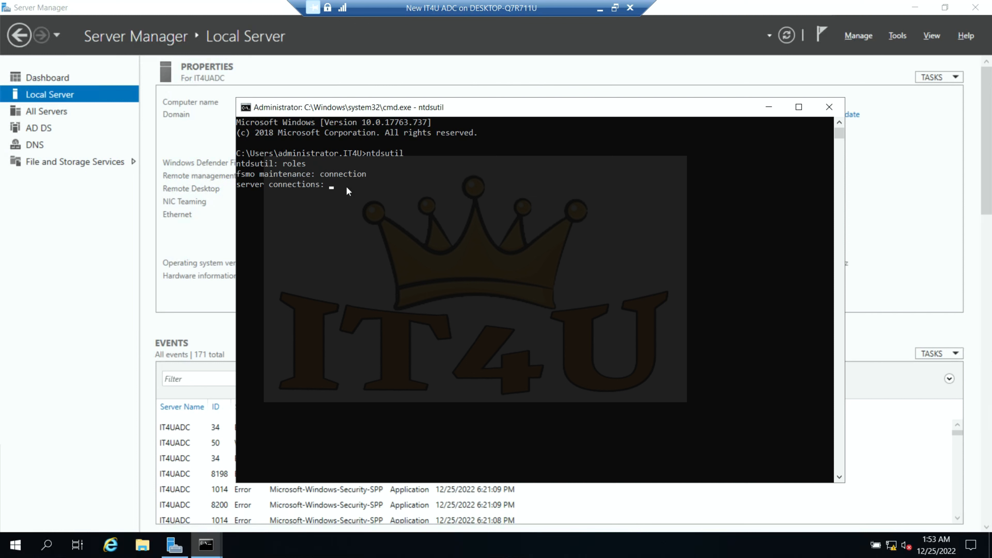
pyautogui.write('connect to server it4uadc')
pyautogui.press('Return')
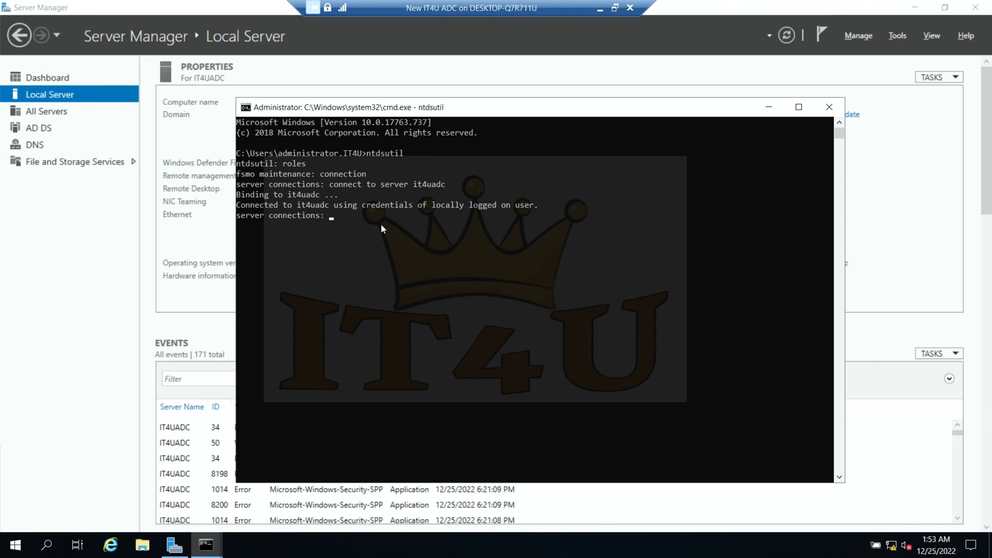
# - Quit the server connections prompt to return to fsmo maintenance
pyautogui.write('quit')
pyautogui.press('Return')
pyautogui.press('Return')
pyautogui.press('Return')
pyautogui.press('Return')
pyautogui.press('Return')
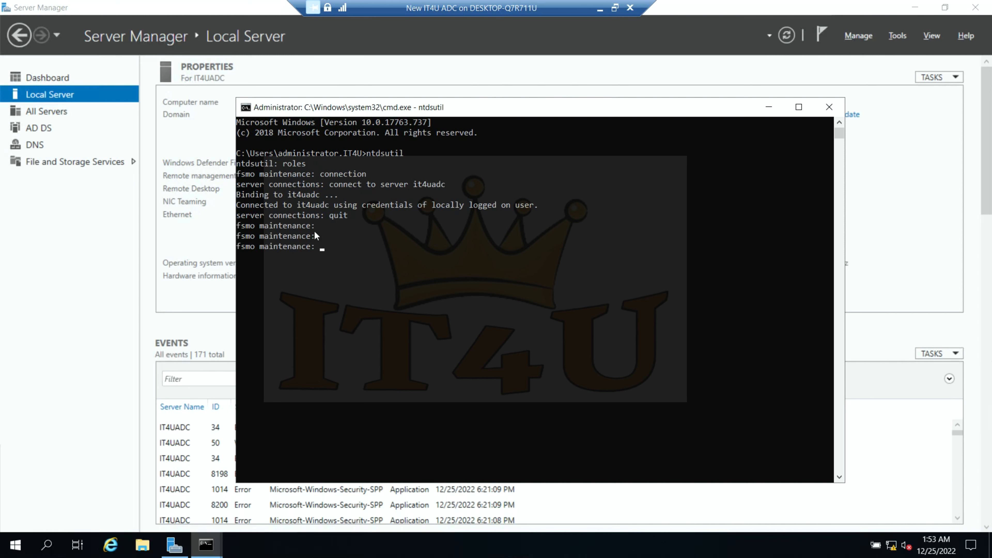
# - Display the fsmo maintenance help with ? and examine the seize commands, particularly Seize PDC
pyautogui.write('?')
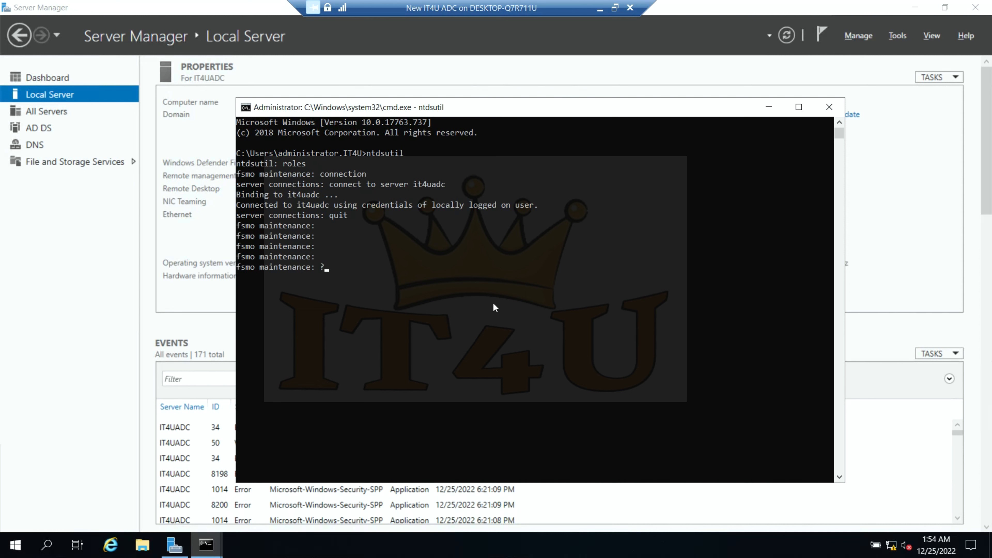
pyautogui.press('Return')
pyautogui.moveTo(242, 319); pyautogui.dragTo(515, 454)
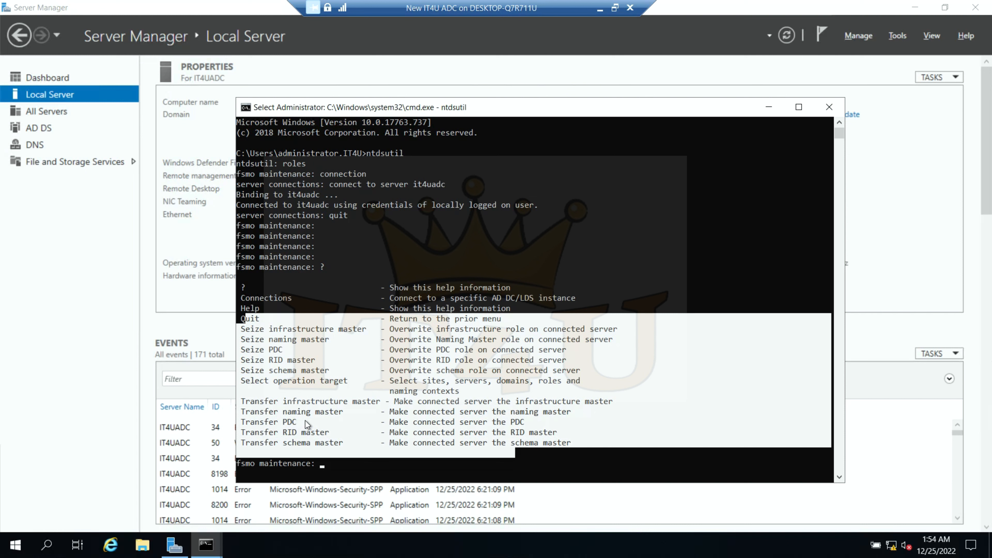
pyautogui.click(241, 351)
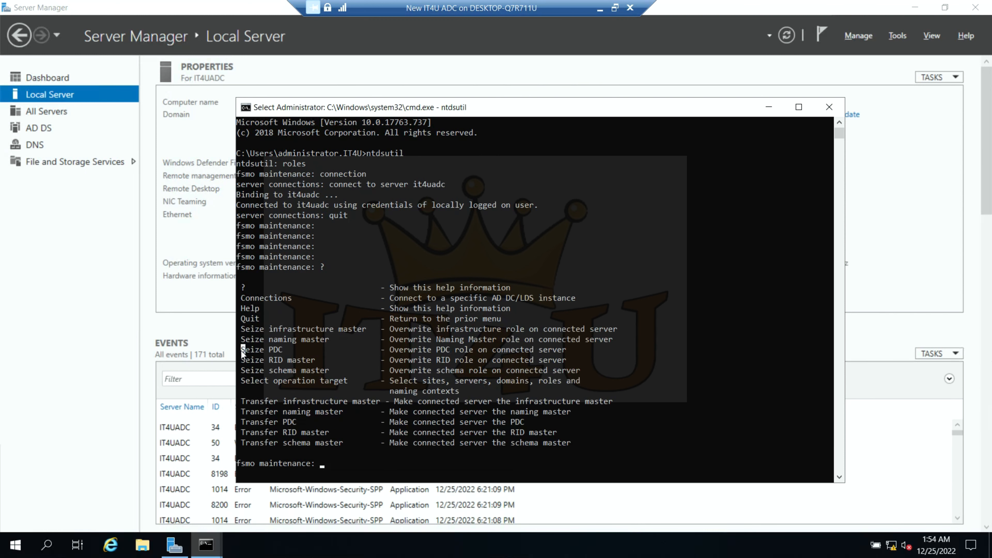
pyautogui.moveTo(281, 351); pyautogui.dragTo(417, 349)
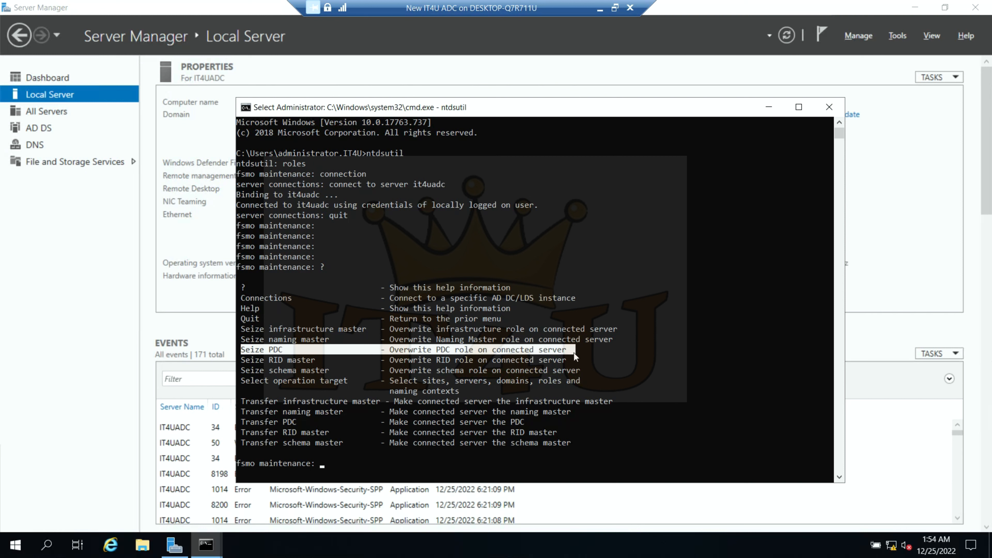
# - Seize the PDC role for it4uadc with seize pdc and accept the role seizure confirmation
pyautogui.click(345, 463)
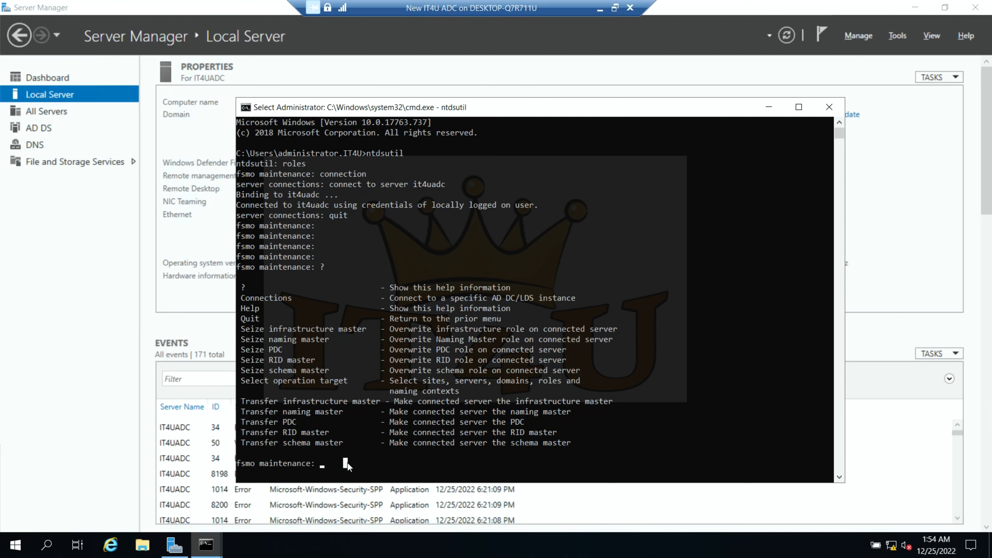
pyautogui.write('seize pdc')
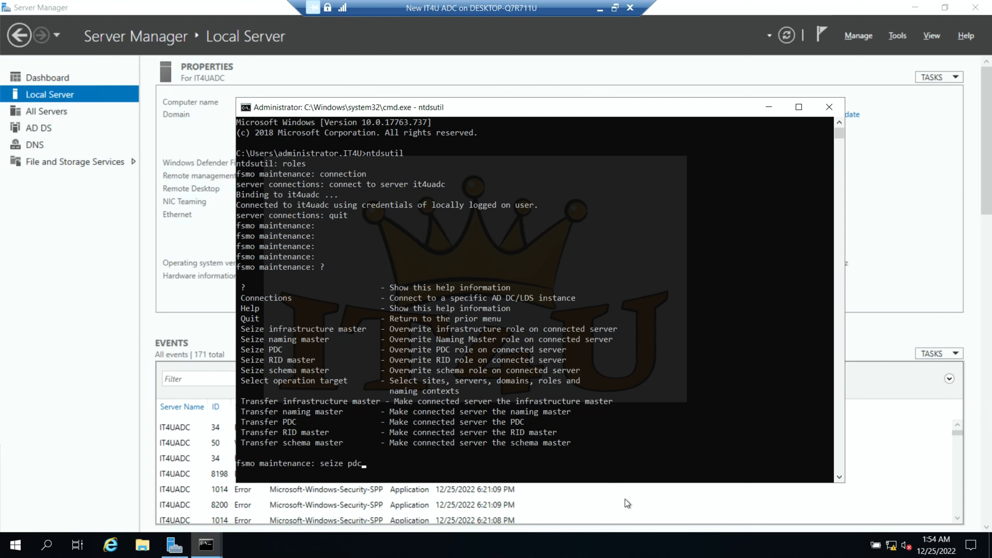
pyautogui.press('Return')
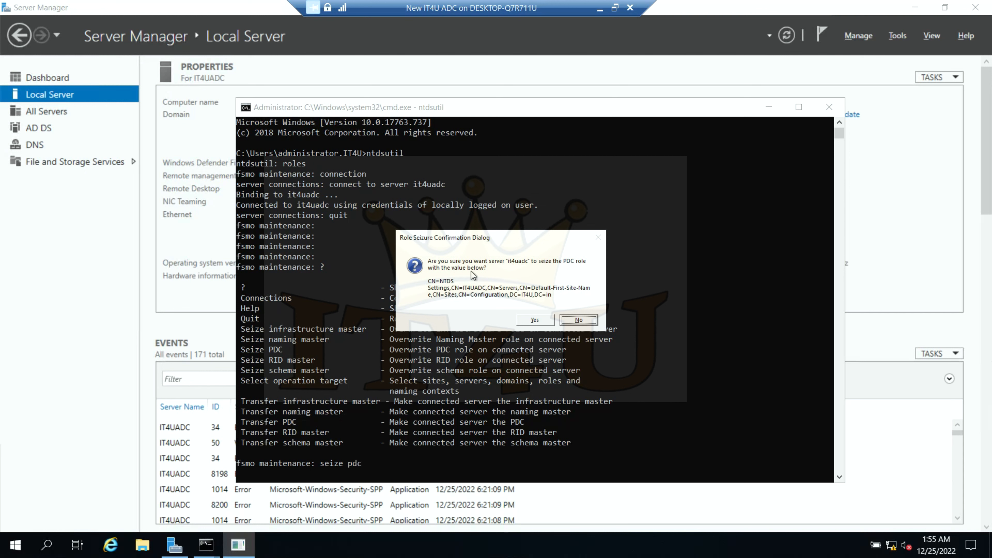
pyautogui.press('Tab')
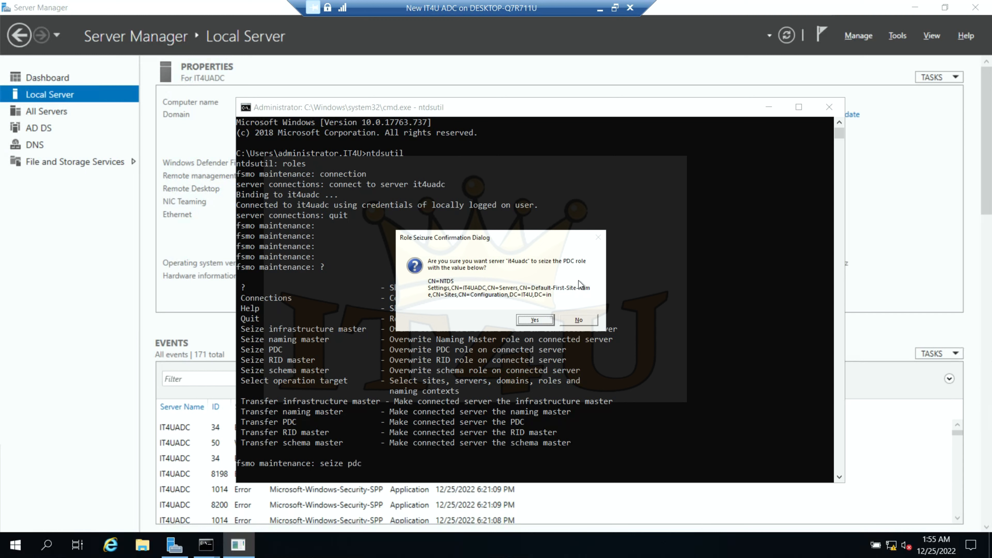
pyautogui.press('Return')
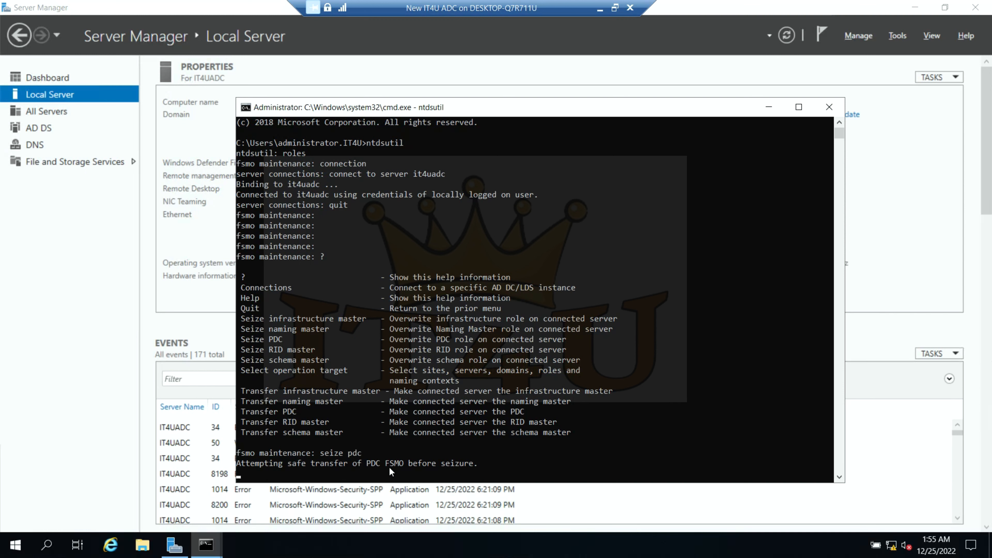
pyautogui.scroll(-4, 459, 470)
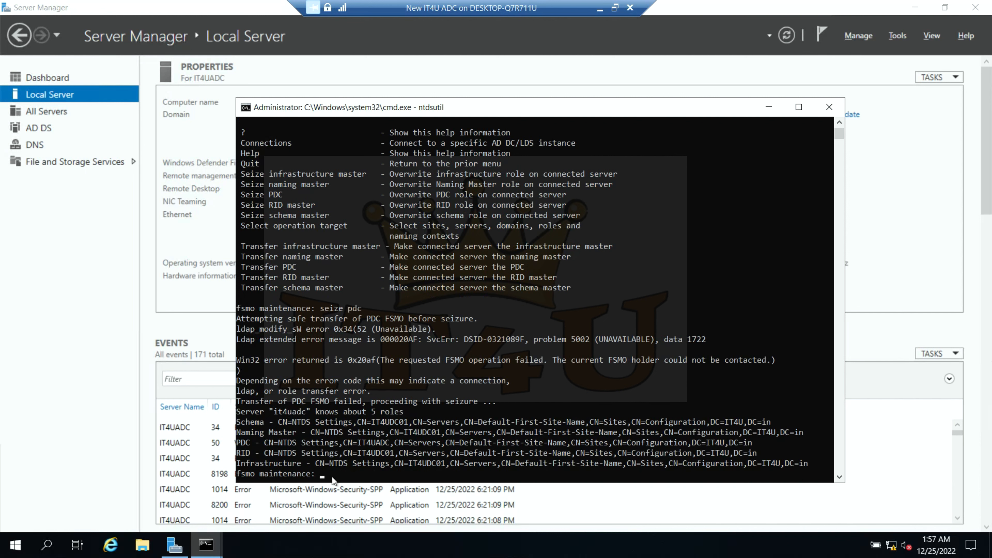
# - Run netdom query fsmo in the first command prompt, move its window clear, and check the PDC role holder
pyautogui.click(223, 551)
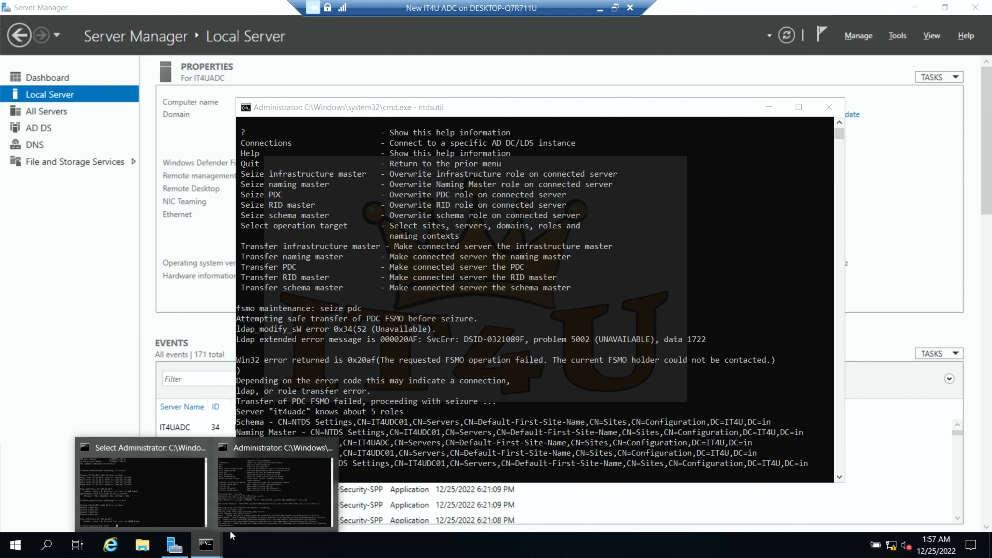
pyautogui.click(179, 501)
pyautogui.moveTo(646, 119); pyautogui.dragTo(480, 62)
pyautogui.write('netdom query fsmo')
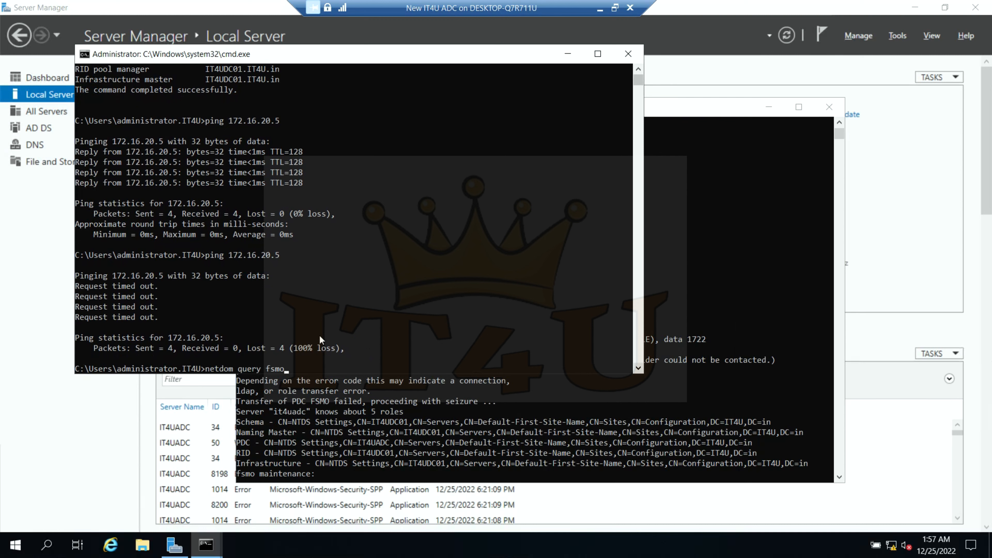
pyautogui.press('Return')
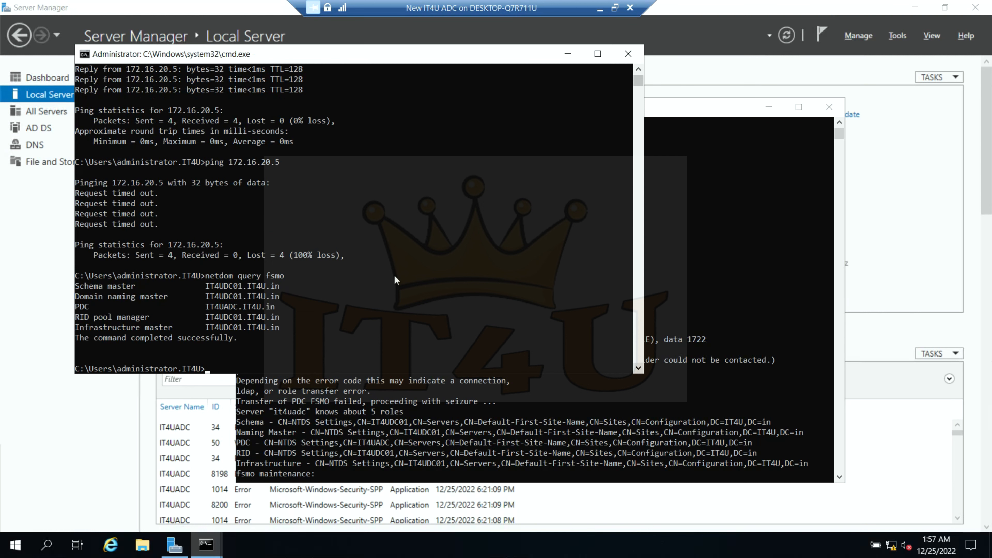
pyautogui.scroll(-1, 396, 279)
pyautogui.click(280, 276)
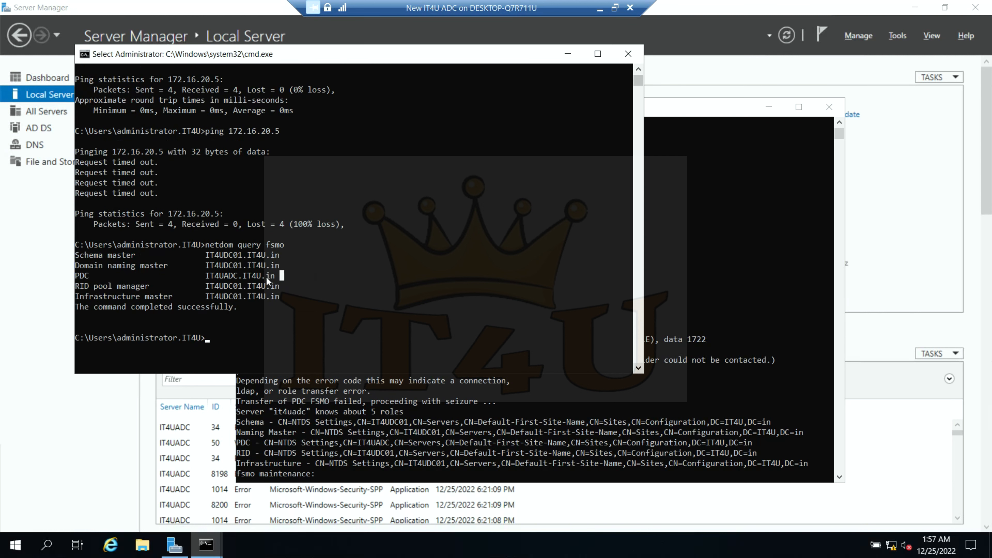
pyautogui.moveTo(151, 276); pyautogui.dragTo(77, 277)
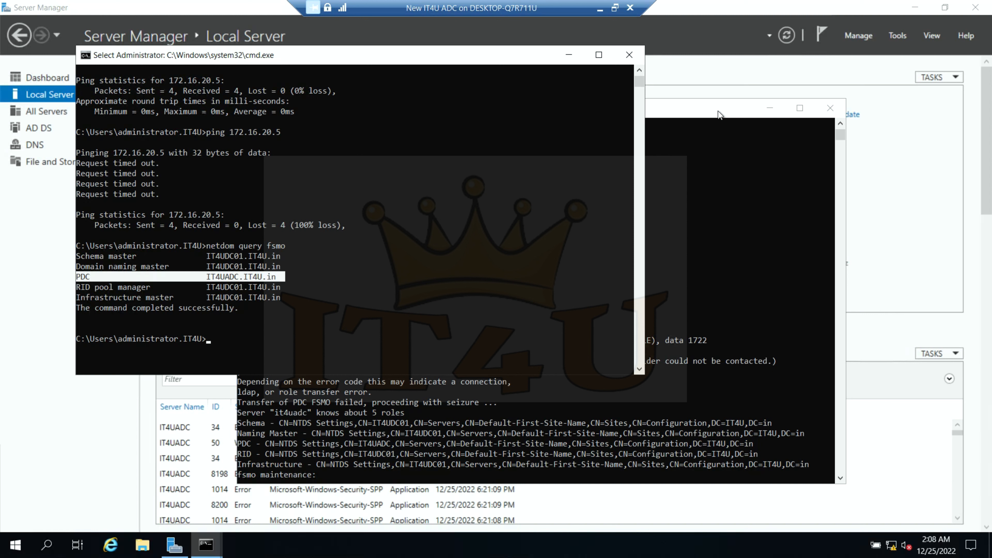
# - Return to ntdsutil, seize the infrastructure role for it4uadc with seize infrastructure master, and accept the confirmation
pyautogui.click(348, 354)
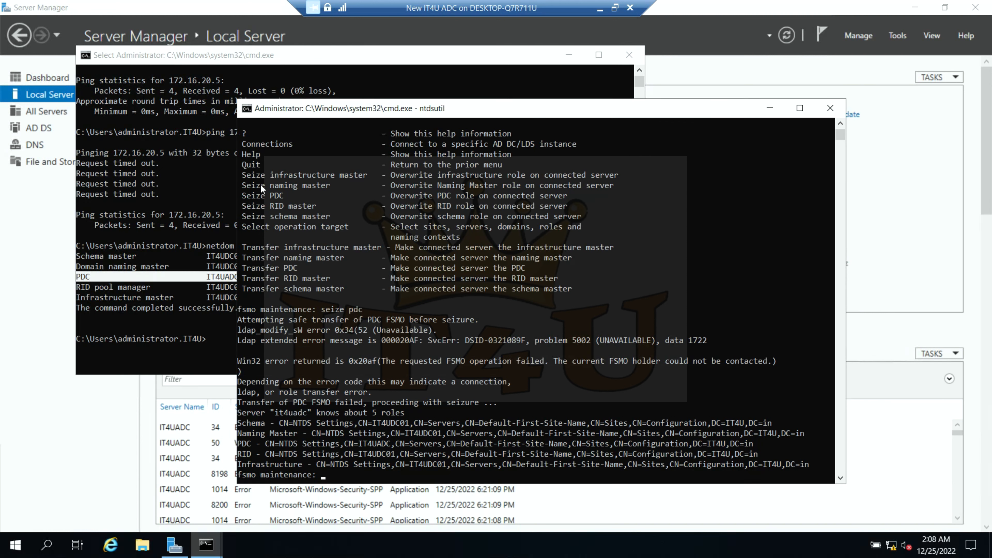
pyautogui.moveTo(246, 196); pyautogui.dragTo(278, 195)
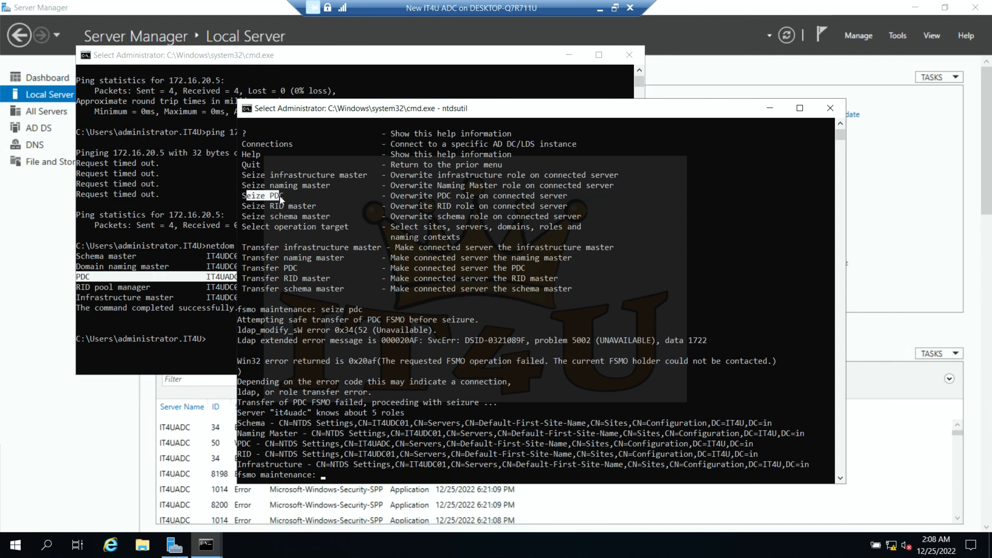
pyautogui.moveTo(243, 186); pyautogui.dragTo(310, 176)
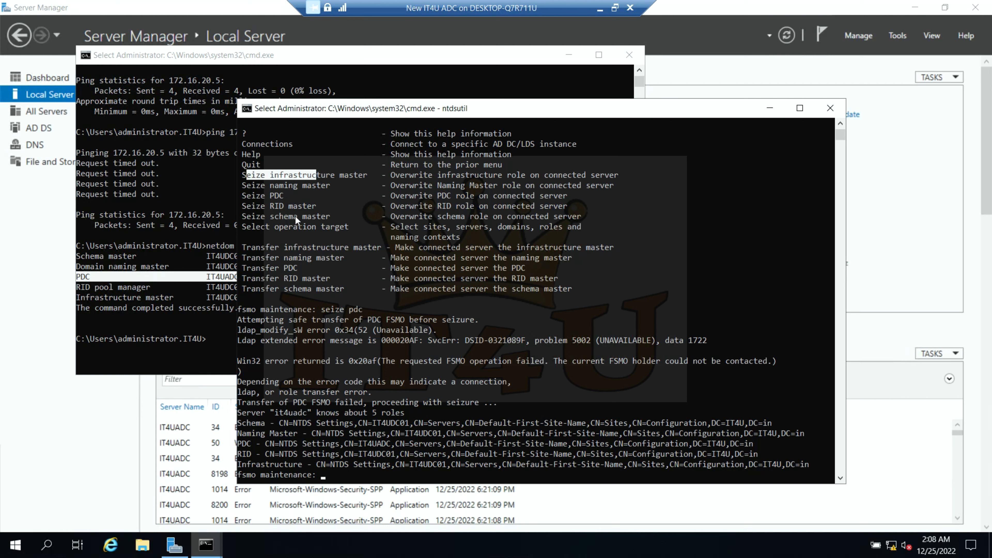
pyautogui.click(341, 477)
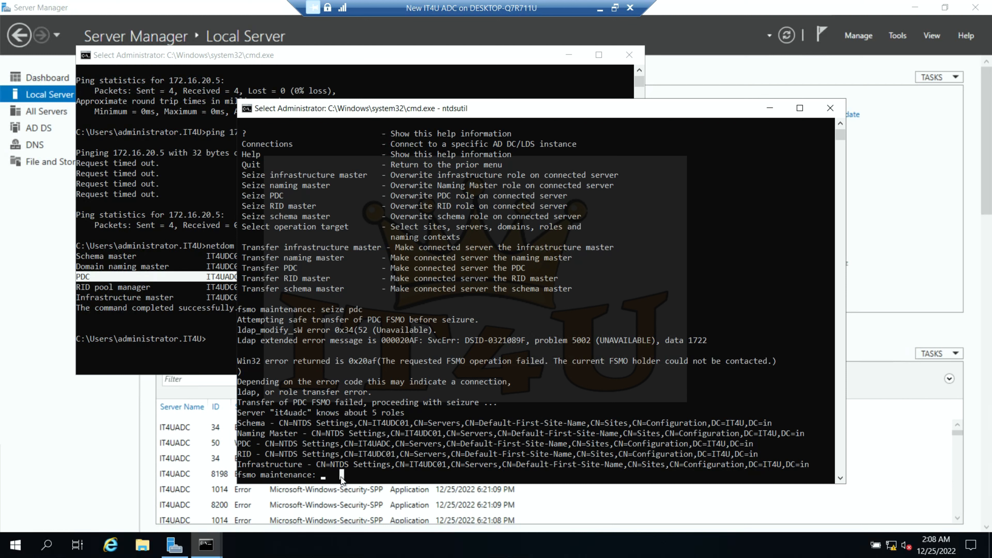
pyautogui.press('Up')
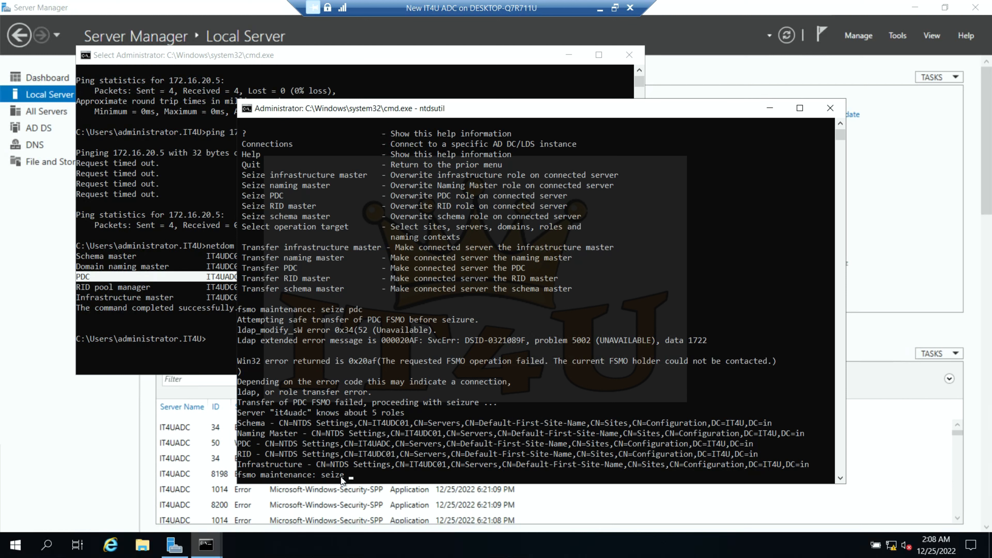
pyautogui.write('infrastructure master')
pyautogui.press('Return')
pyautogui.press('Left')
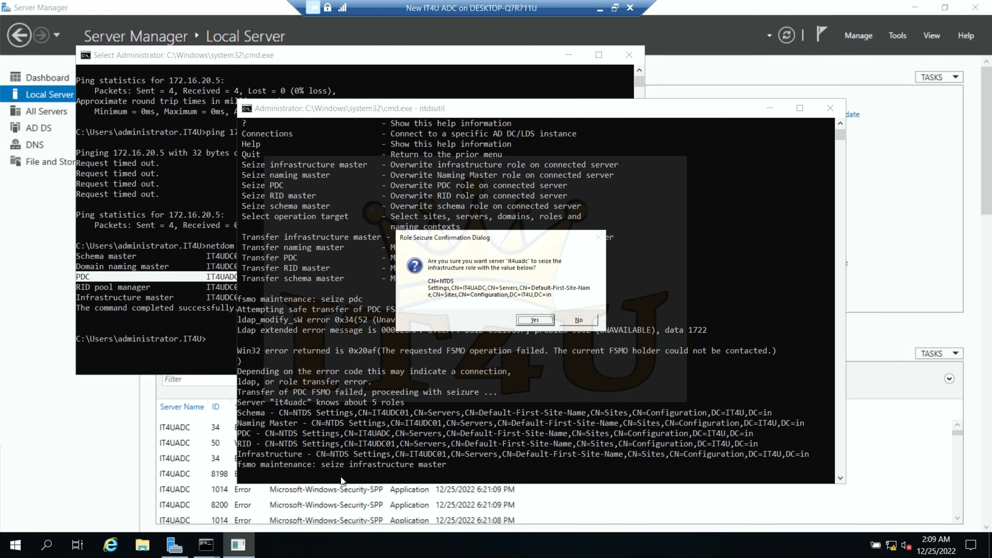
pyautogui.press('Return')
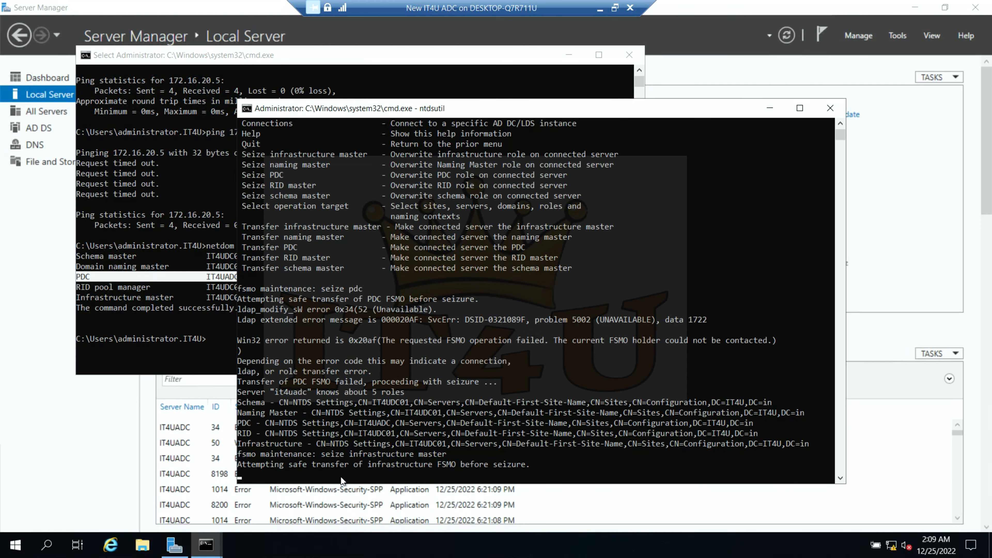
# - Examine the infrastructure safe-transfer message in the ntdsutil output and clear the text selection so the console resumes
pyautogui.scroll(-3, 388, 370)
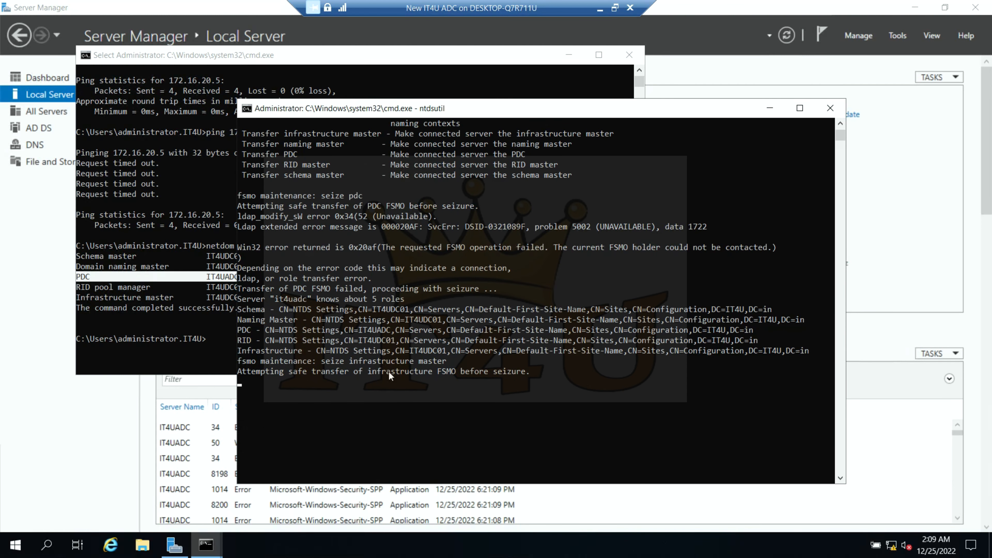
pyautogui.scroll(-2, 389, 371)
pyautogui.click(291, 320)
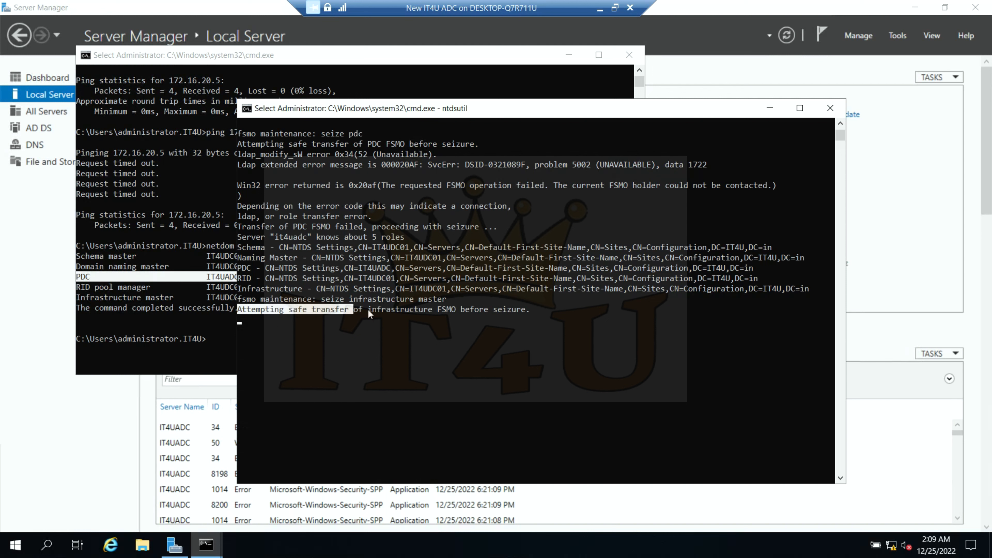
pyautogui.moveTo(369, 311); pyautogui.dragTo(500, 312)
pyautogui.click(411, 329)
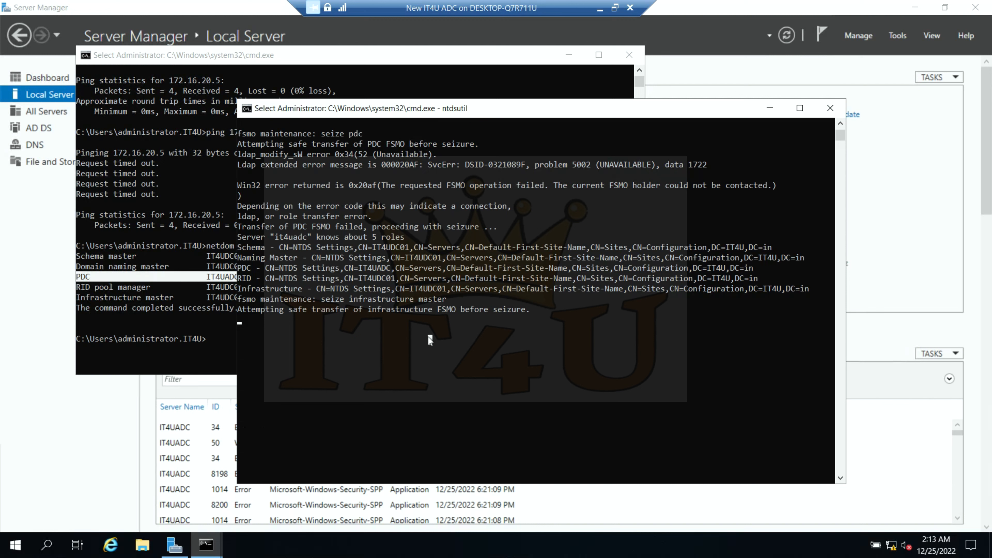
pyautogui.press('Return')
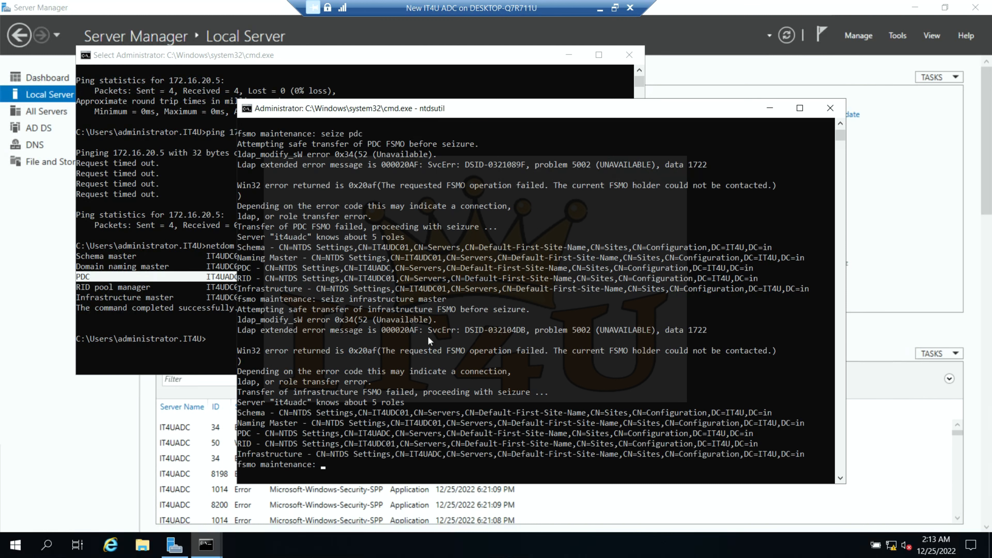
# - Rerun netdom query fsmo in the first command prompt and check the infrastructure master role holder
pyautogui.click(217, 338)
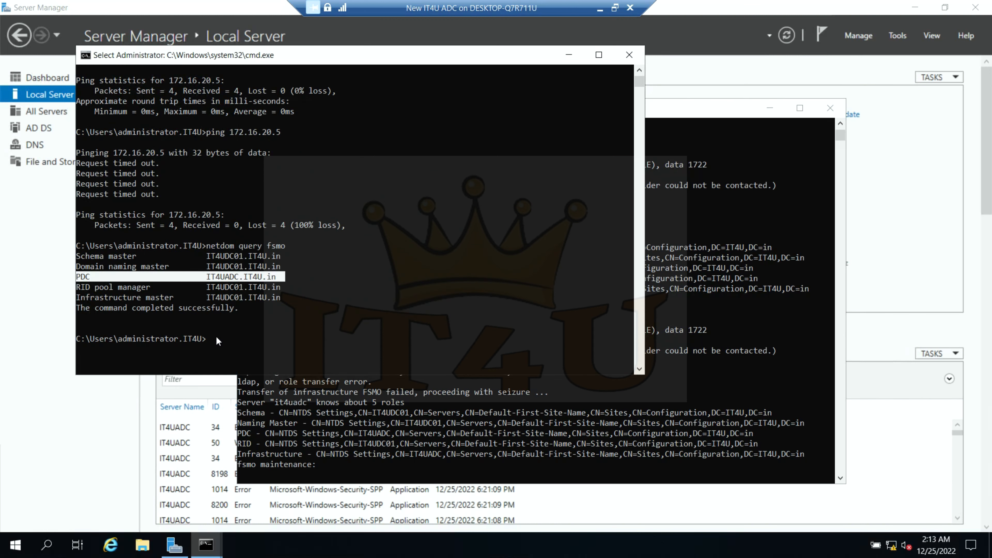
pyautogui.click(227, 339)
pyautogui.press('Up')
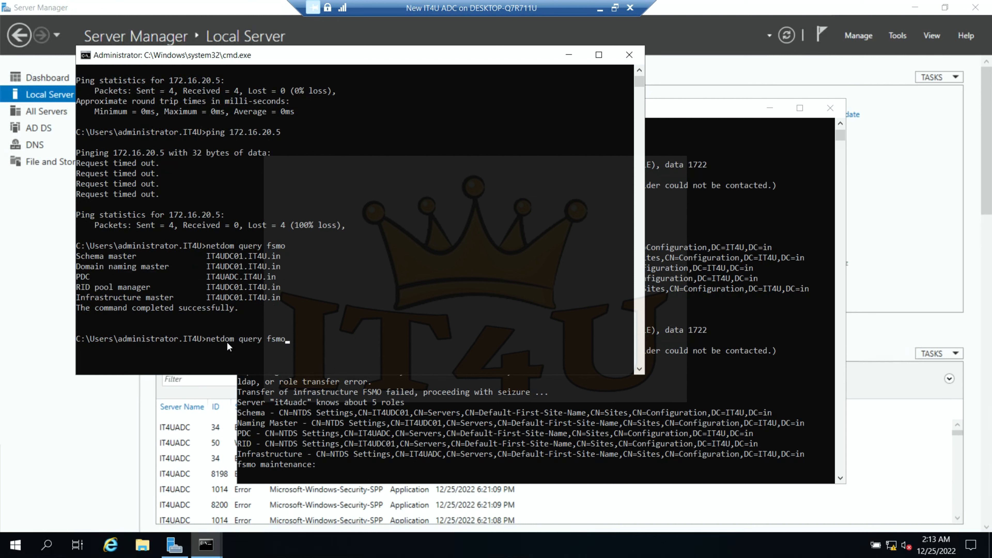
pyautogui.press('Return')
pyautogui.scroll(-3, 363, 280)
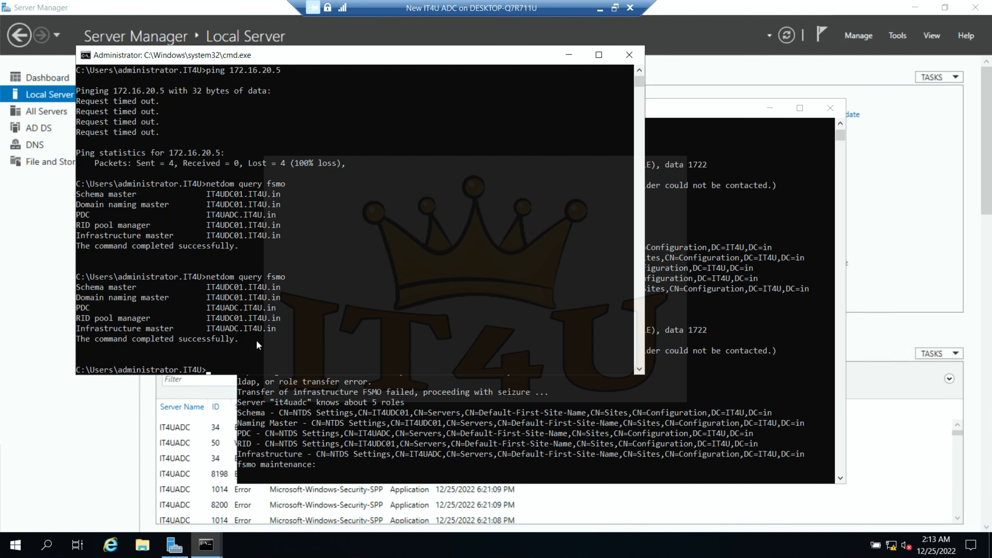
pyautogui.click(282, 329)
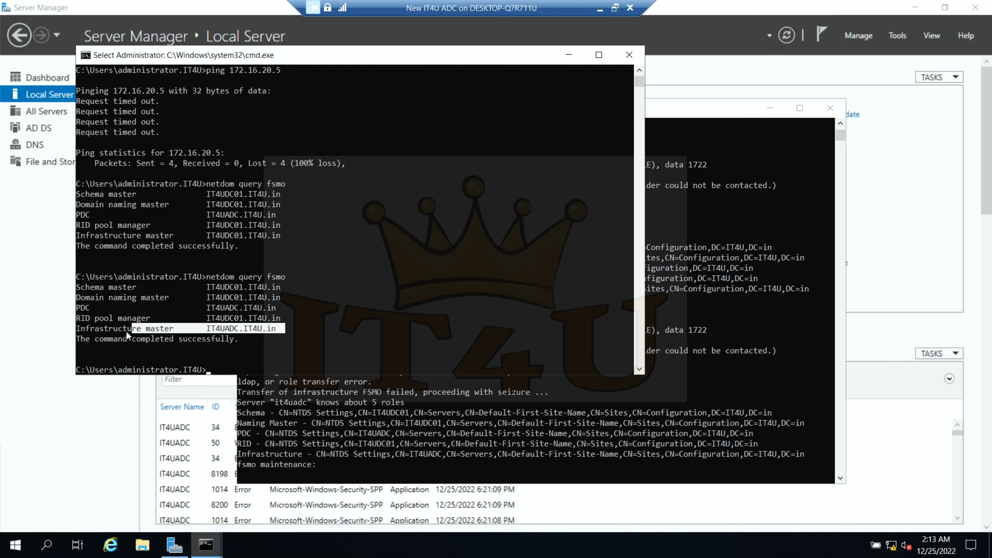
pyautogui.moveTo(80, 330); pyautogui.dragTo(77, 331)
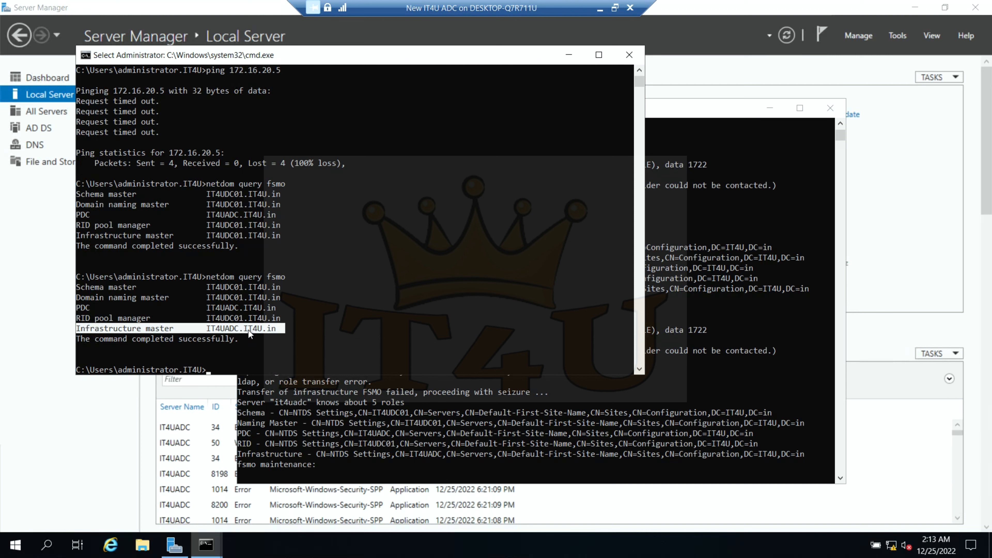
# - Review the seize and transfer commands and the seizure output in ntdsutil, moving the other command prompt aside
pyautogui.click(688, 110)
pyautogui.scroll(3, 334, 322)
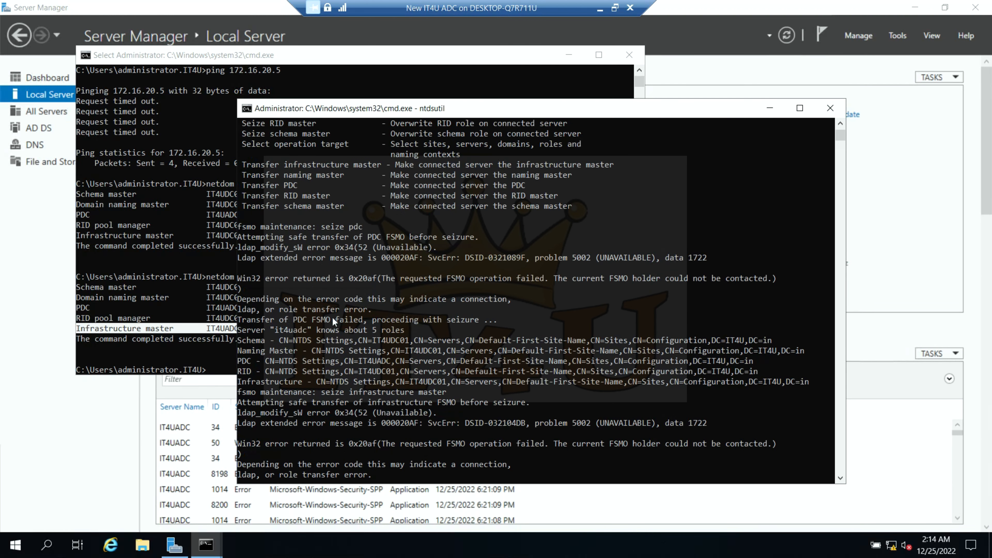
pyautogui.moveTo(285, 196); pyautogui.dragTo(327, 209)
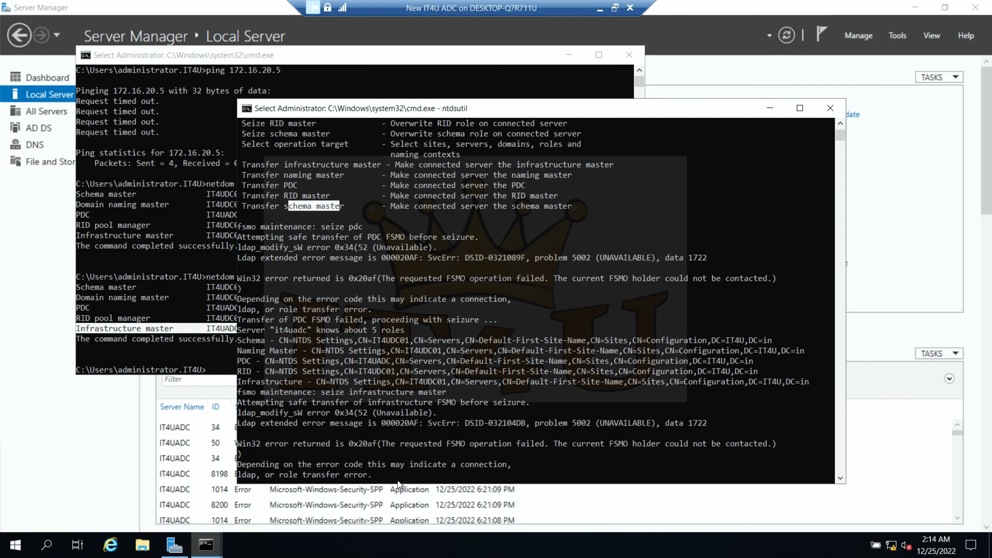
pyautogui.scroll(-4, 396, 477)
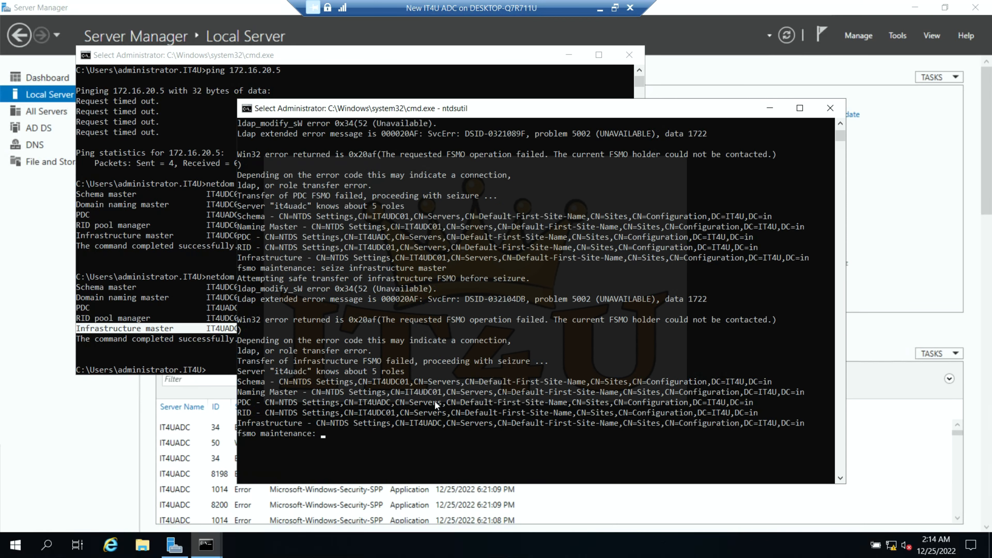
pyautogui.click(362, 58)
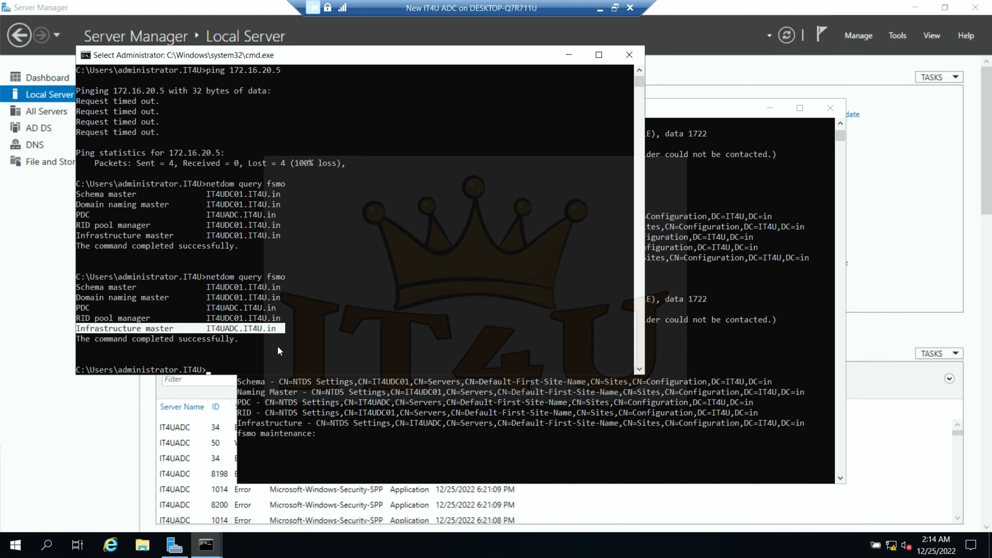
pyautogui.moveTo(419, 60); pyautogui.dragTo(512, 140)
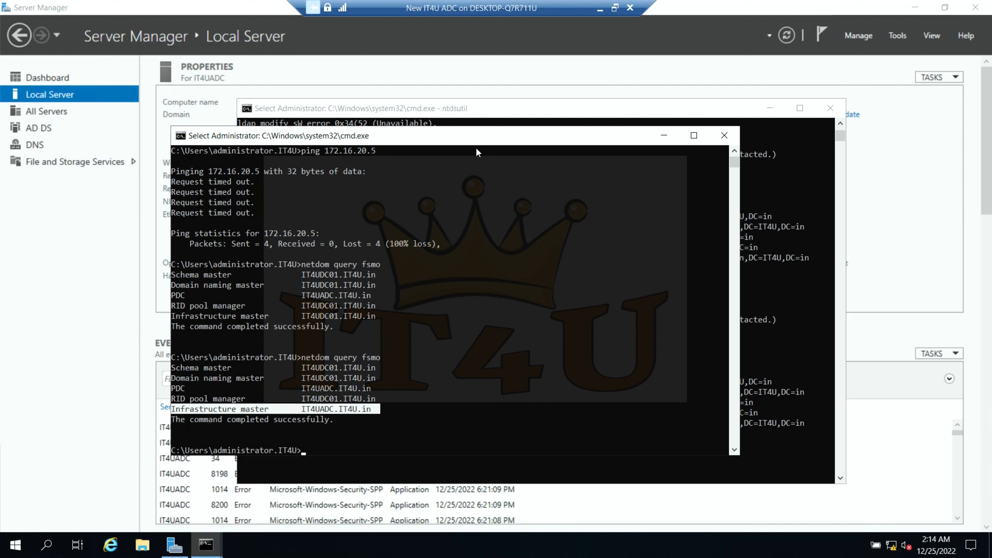
pyautogui.moveTo(483, 140); pyautogui.dragTo(352, 110)
pyautogui.click(471, 248)
pyautogui.scroll(4, 495, 327)
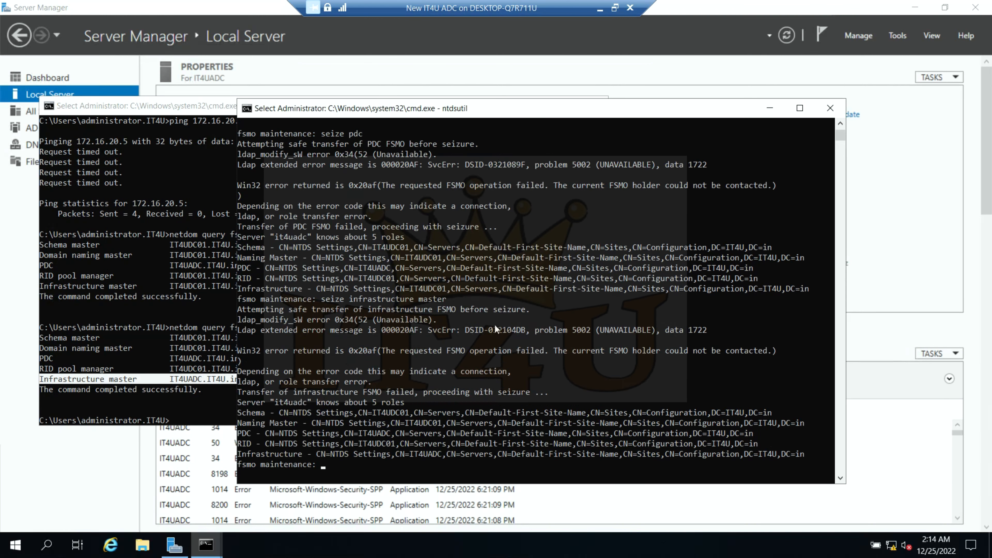
pyautogui.scroll(3, 477, 310)
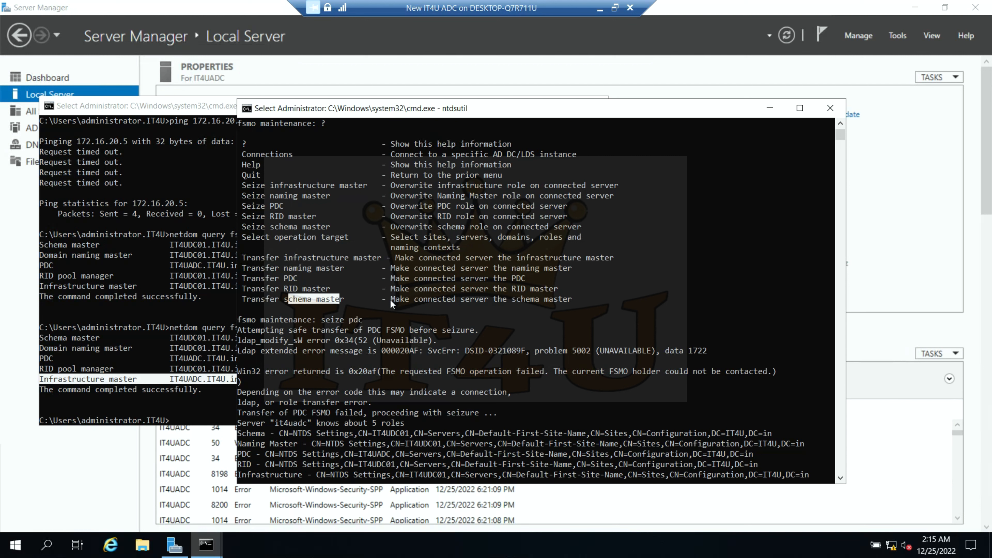
# - Minimize both command prompt windows to uncover the Local Server page
pyautogui.click(769, 109)
pyautogui.click(533, 106)
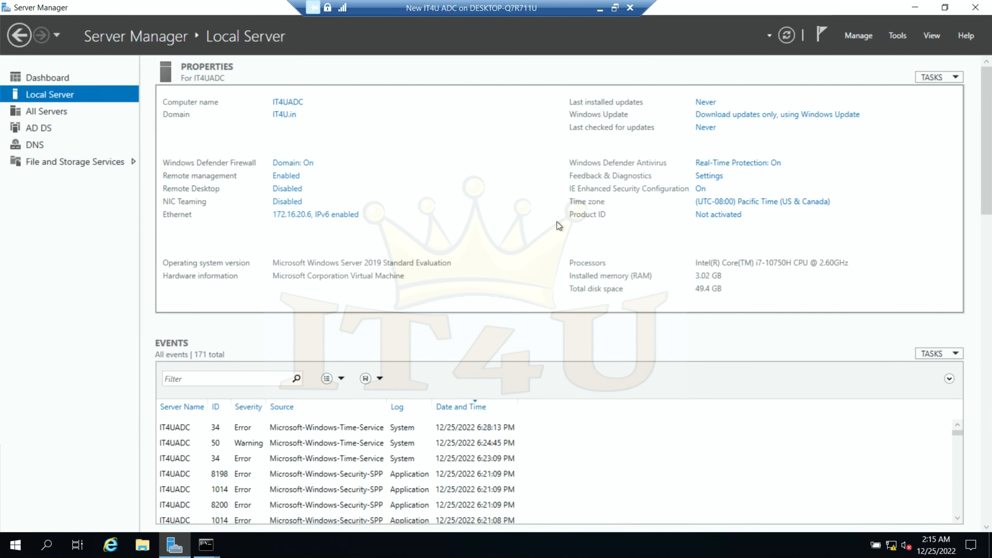